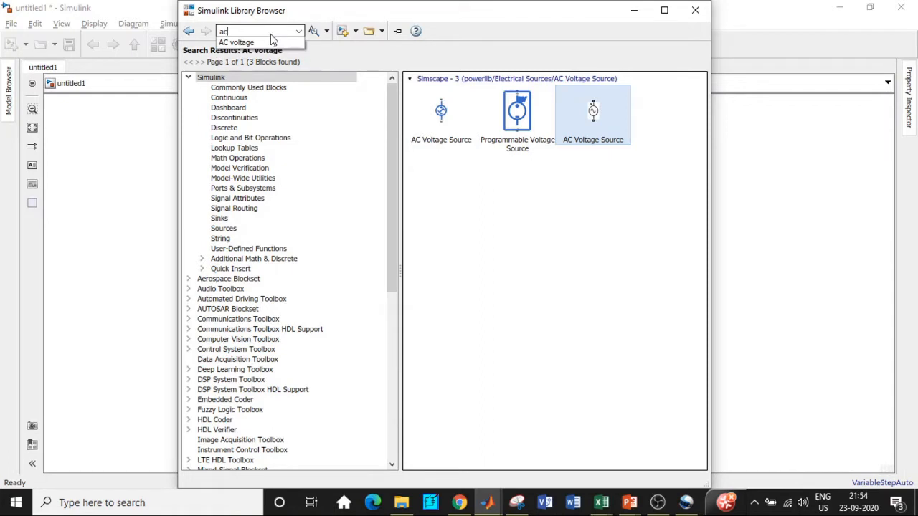
Step: Search the block library for AC voltage and add the powerlib AC Voltage Source block to model untitled1
{"action": "left_click", "coordinate": [271, 42]}
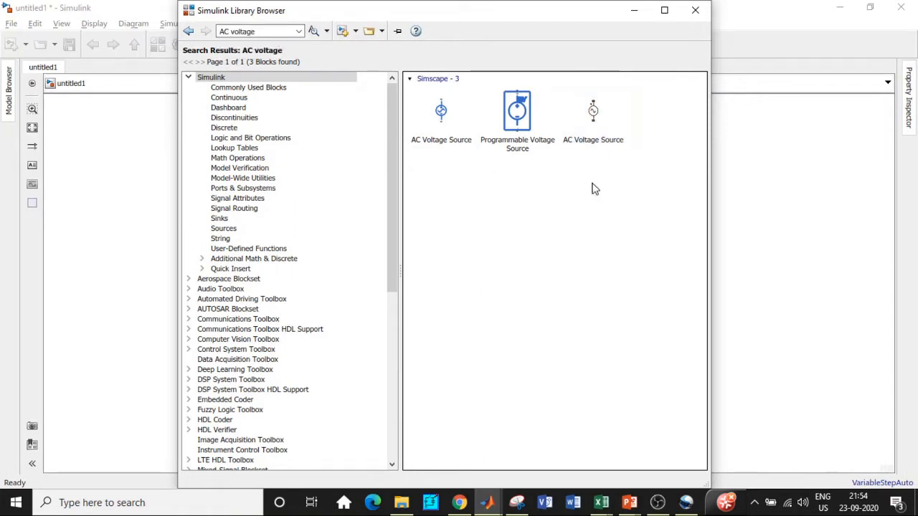
{"action": "left_click", "coordinate": [599, 116]}
{"action": "right_click", "coordinate": [599, 116]}
{"action": "key", "text": "Escape"}
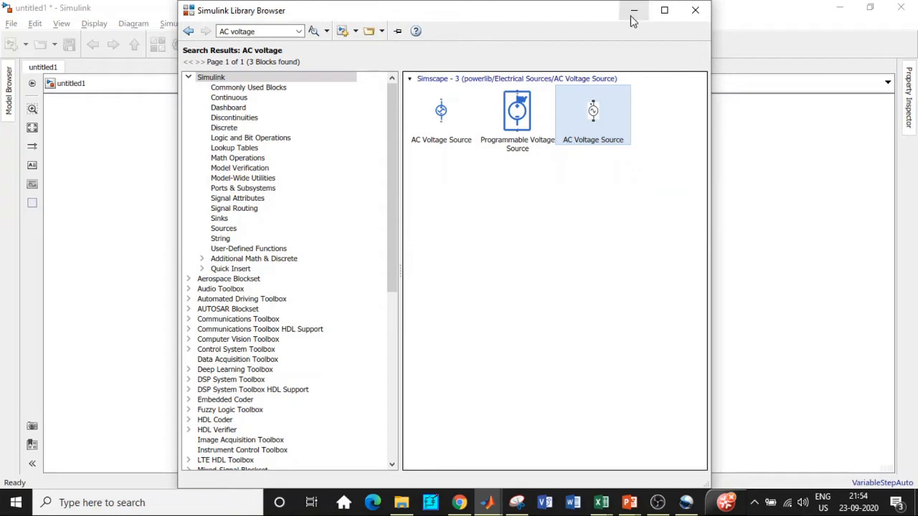
Step: Search the block library for universal bridge and add the Universal Bridge block to model untitled1
{"action": "triple_click", "coordinate": [257, 31]}
{"action": "type", "text": "Uni"}
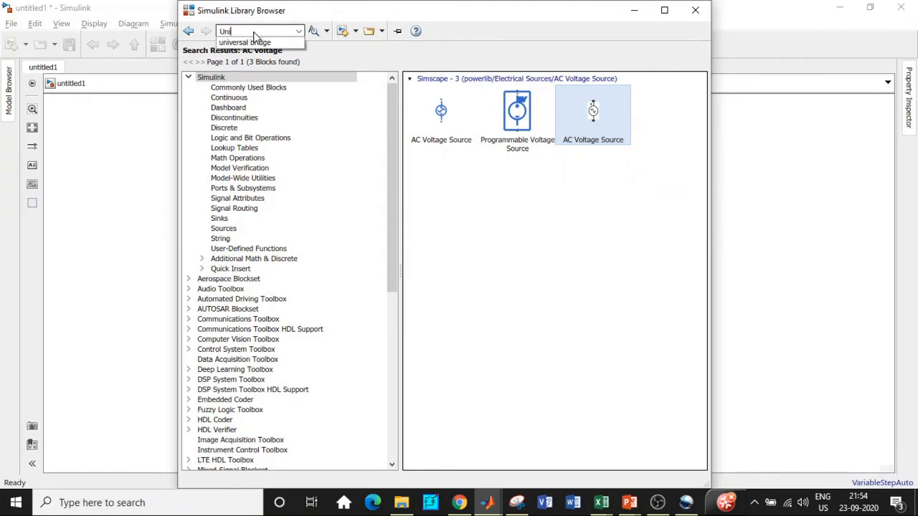
{"action": "left_click", "coordinate": [247, 43]}
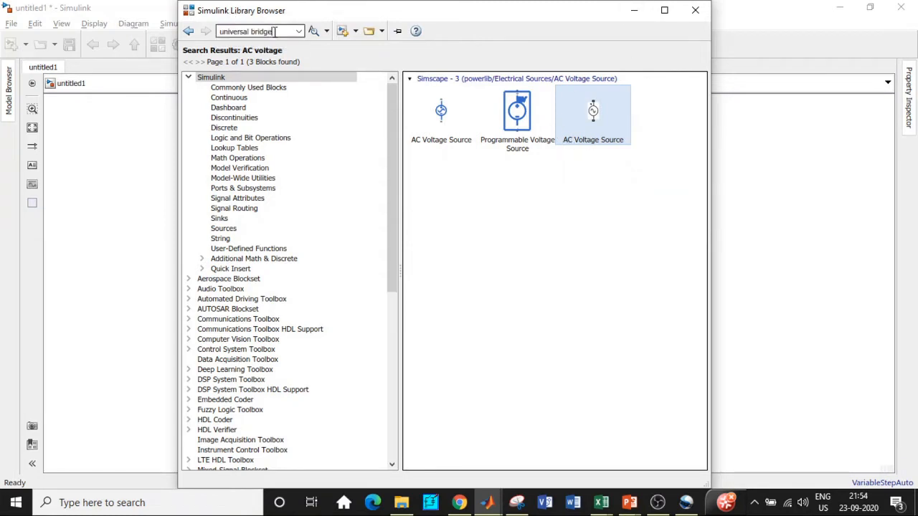
{"action": "key", "text": "Return"}
{"action": "right_click", "coordinate": [443, 113]}
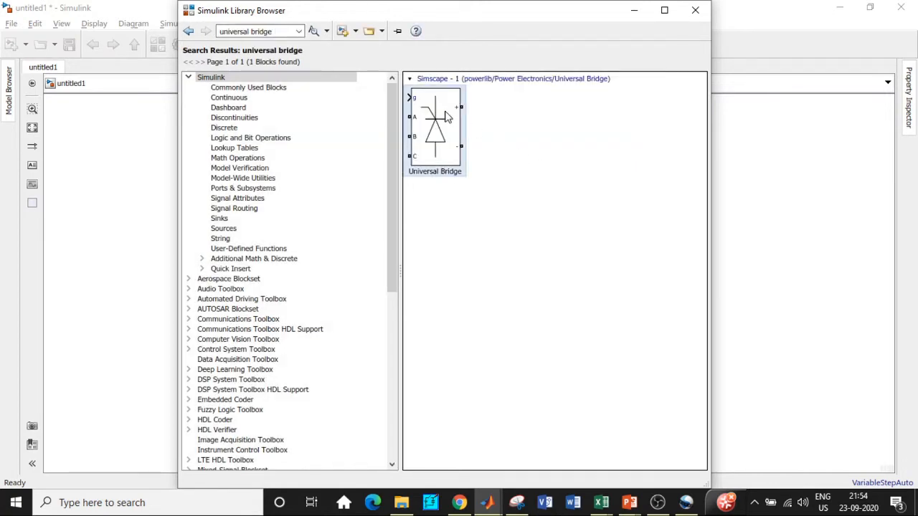
{"action": "left_click", "coordinate": [473, 121]}
Step: Search the block library for voltage measurement and add the Voltage Measurement block to model untitled1
{"action": "triple_click", "coordinate": [270, 31]}
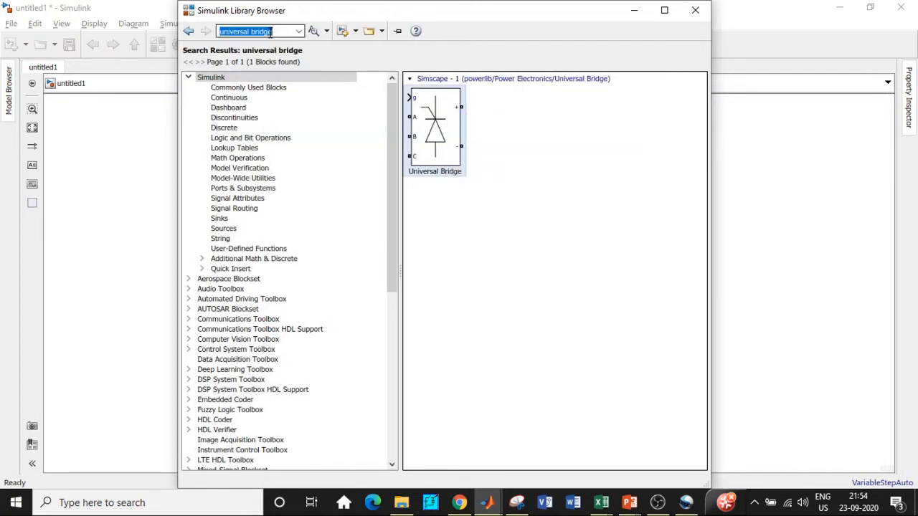
{"action": "key", "text": "BackSpace"}
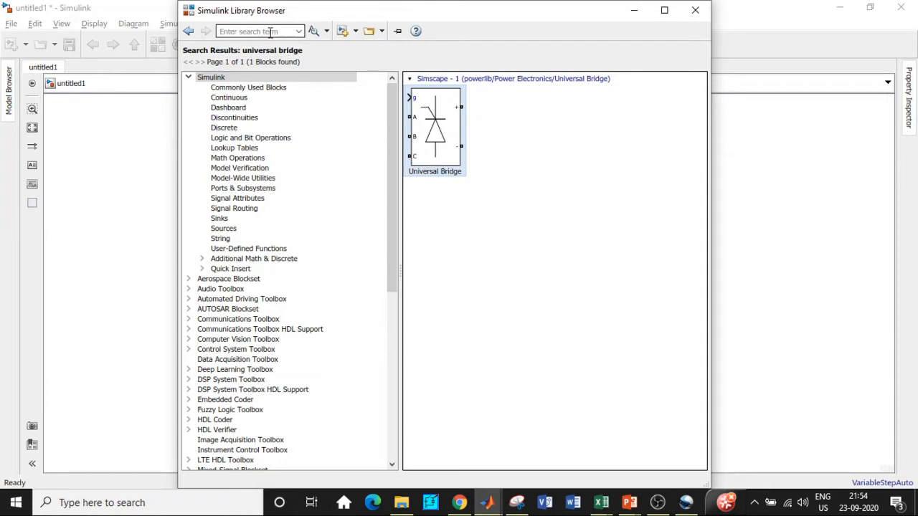
{"action": "type", "text": "Vol"}
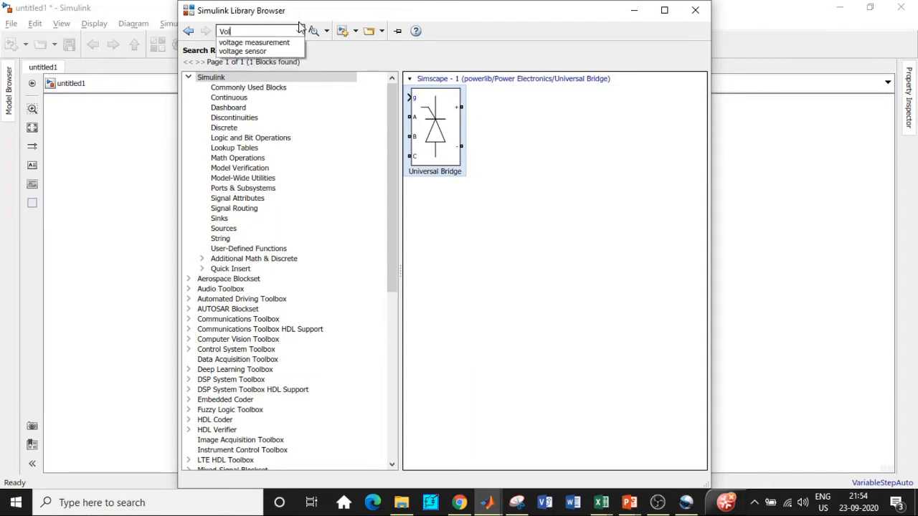
{"action": "left_click", "coordinate": [252, 42]}
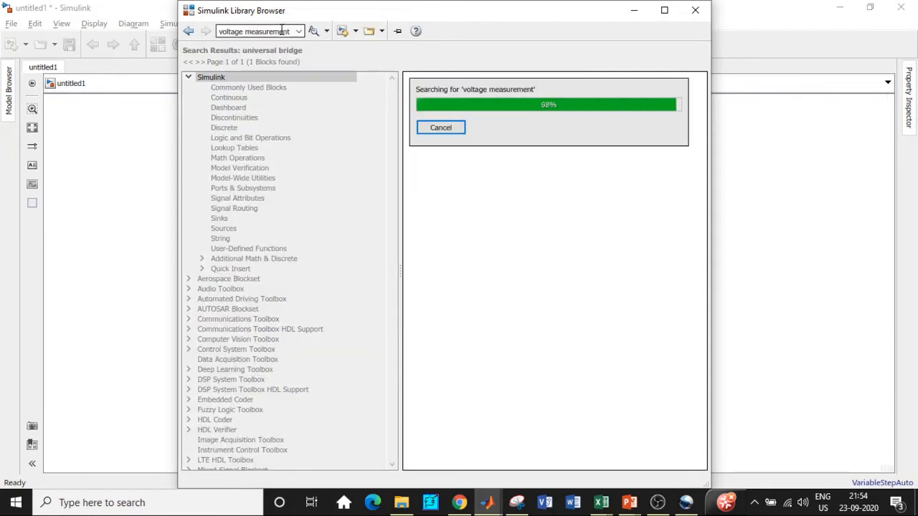
{"action": "left_click", "coordinate": [441, 104]}
{"action": "right_click", "coordinate": [446, 109]}
{"action": "left_click", "coordinate": [375, 77]}
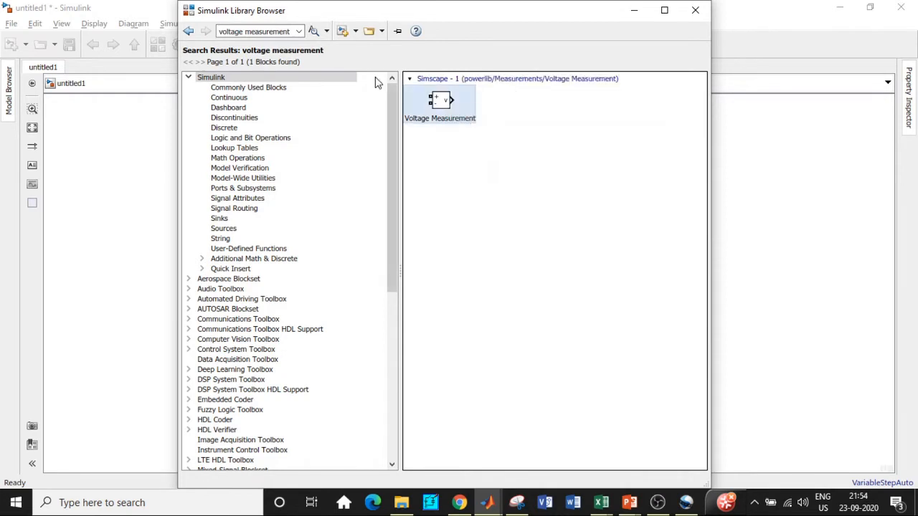
Step: Search the block library for current measurement and add the Simscape Current Measurement block to model untitled1
{"action": "left_click", "coordinate": [281, 28]}
{"action": "type", "text": "curr"}
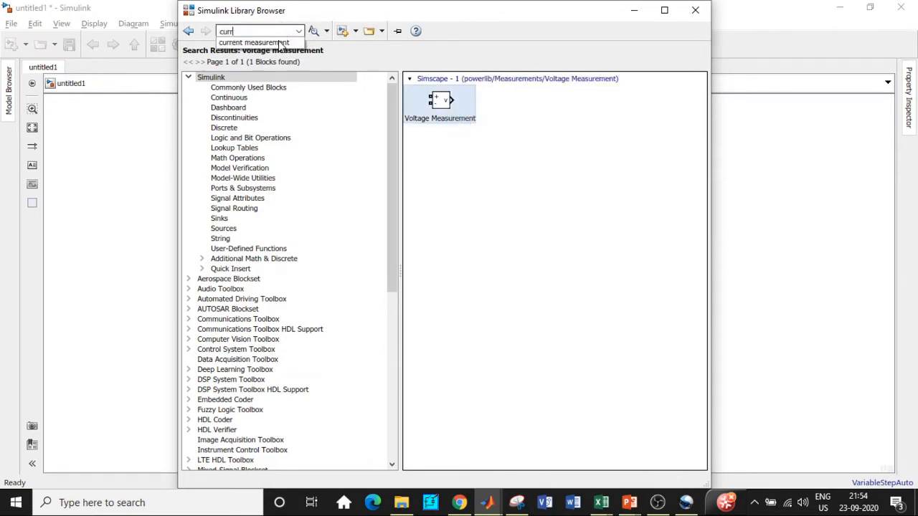
{"action": "left_click", "coordinate": [279, 43]}
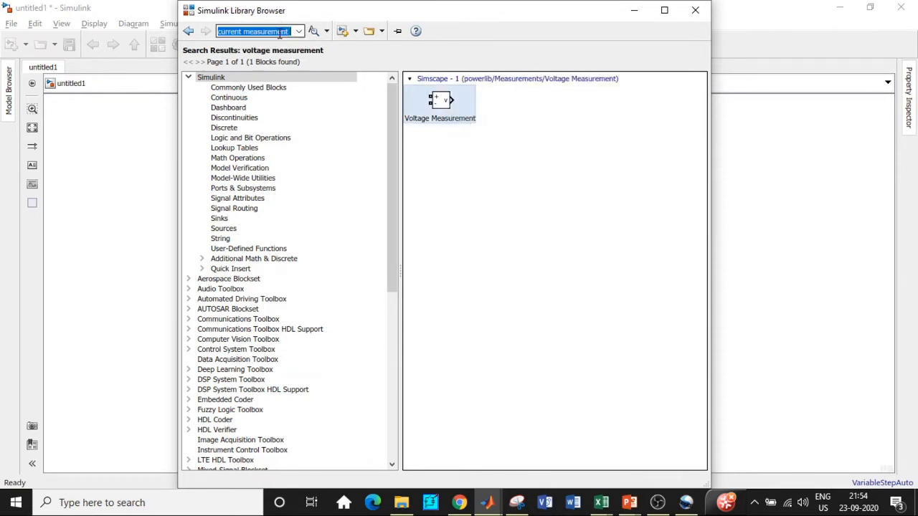
{"action": "left_click", "coordinate": [434, 159]}
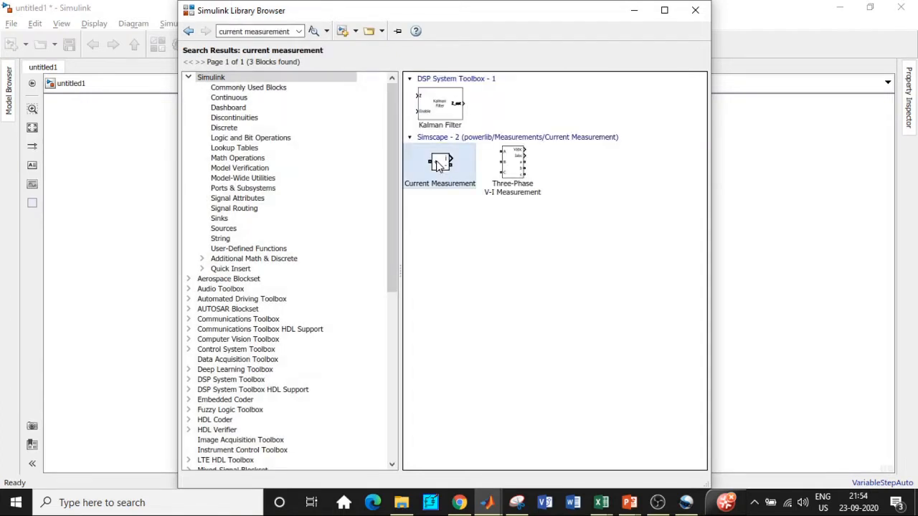
{"action": "right_click", "coordinate": [451, 162]}
Step: Search the block library for series RLC and add the Series RLC Branch block to model untitled1
{"action": "left_click", "coordinate": [247, 28]}
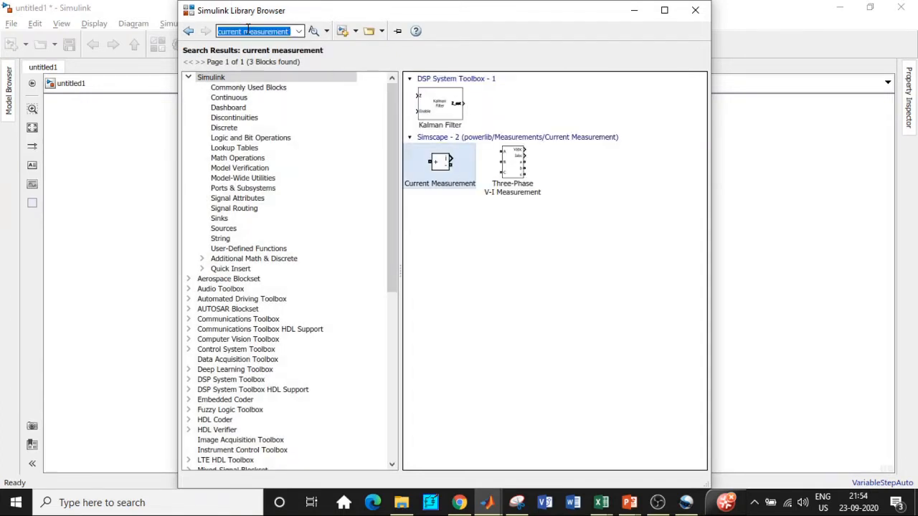
{"action": "key", "text": "BackSpace"}
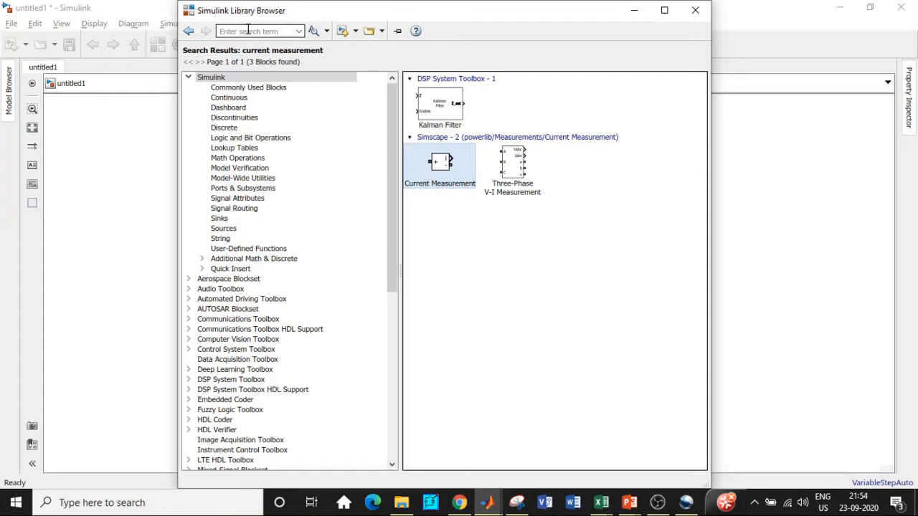
{"action": "type", "text": "ser"}
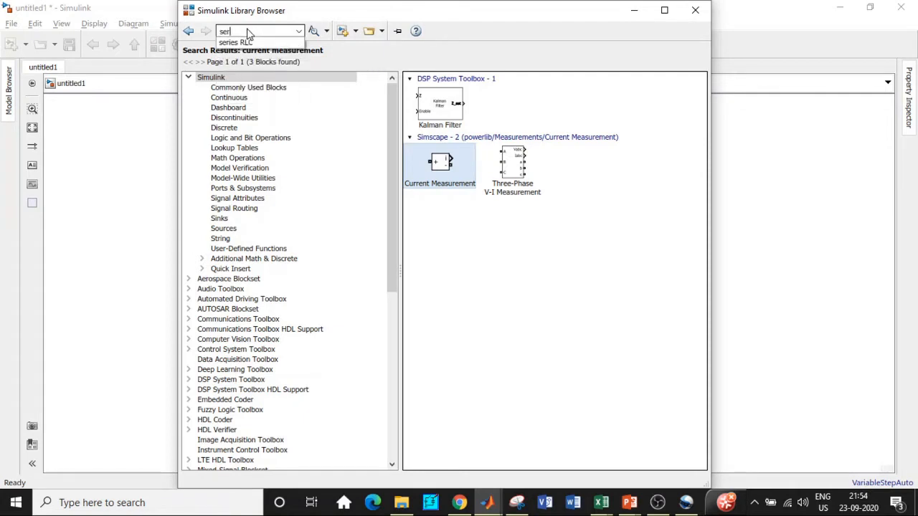
{"action": "left_click", "coordinate": [259, 41]}
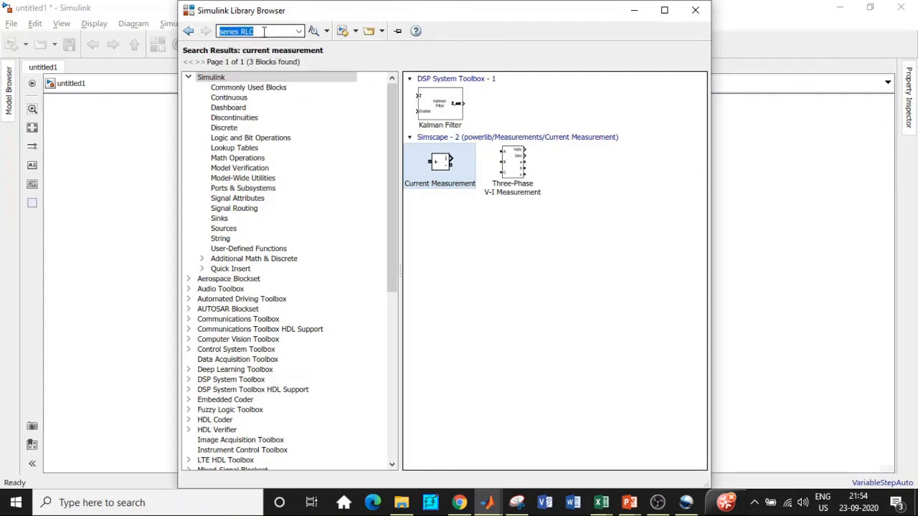
{"action": "key", "text": "Return"}
{"action": "right_click", "coordinate": [457, 188]}
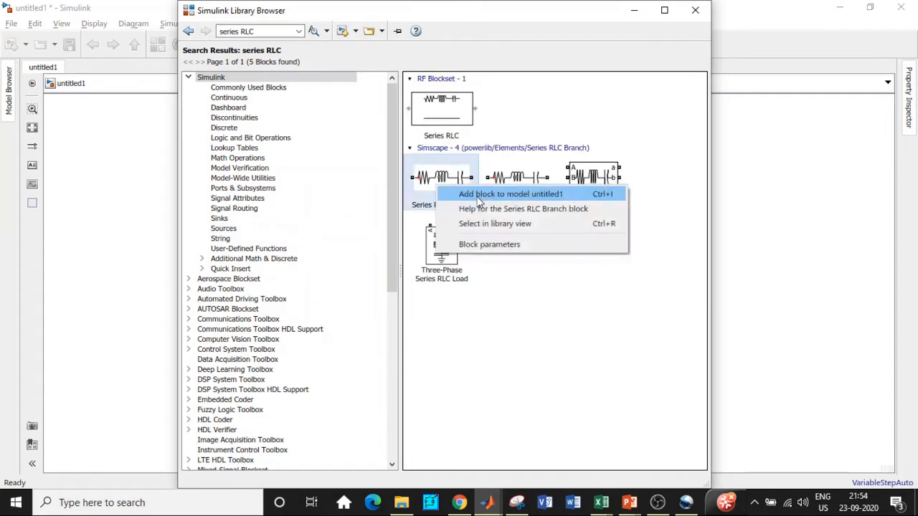
{"action": "left_click", "coordinate": [479, 195]}
Step: Search the block library for MOSFET and add the Simscape Mosfet block with g, m, D and S ports to the model
{"action": "left_click", "coordinate": [269, 31]}
{"action": "key", "text": "BackSpace"}
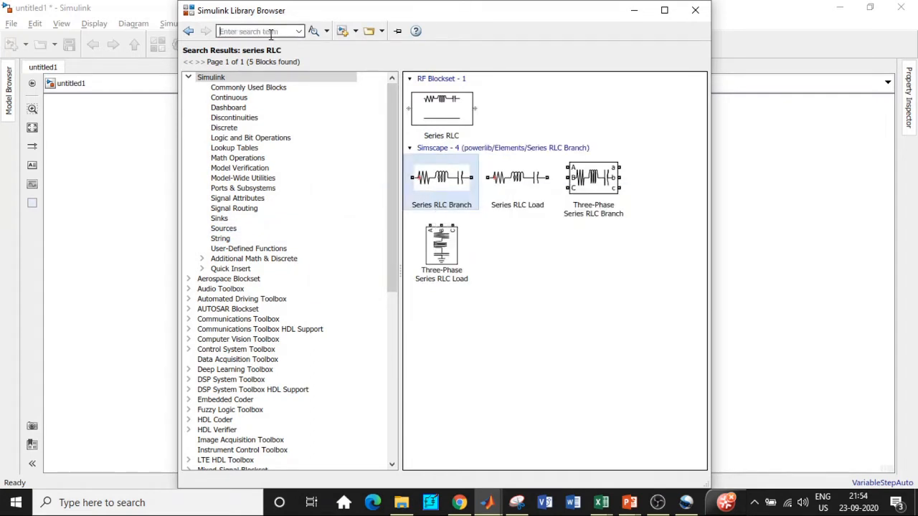
{"action": "type", "text": "MOSf"}
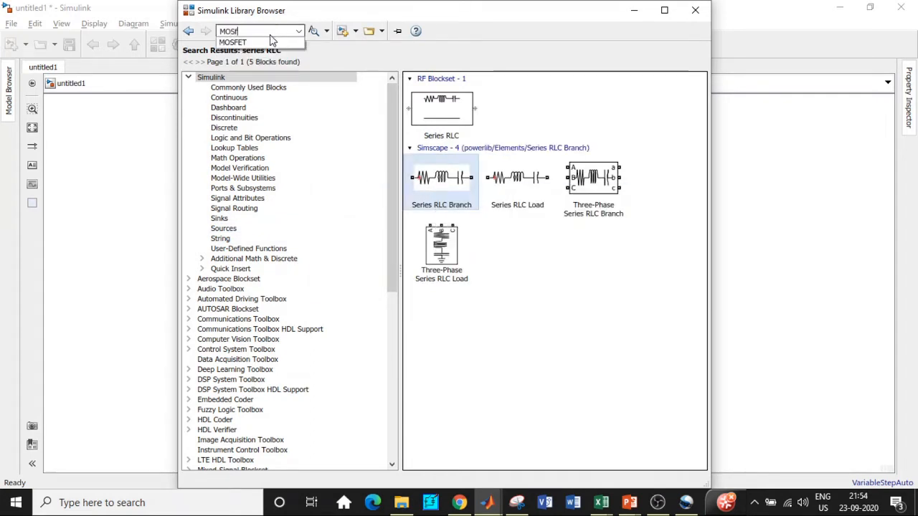
{"action": "left_click", "coordinate": [261, 42]}
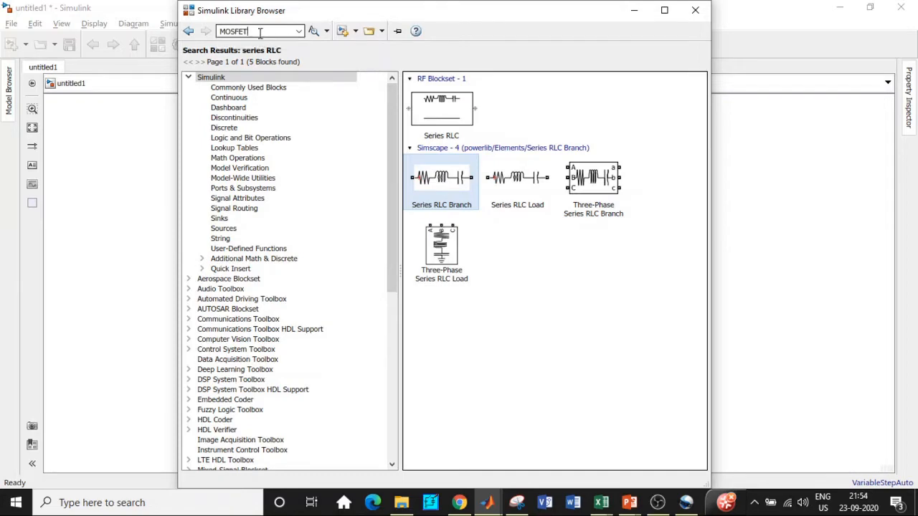
{"action": "key", "text": "Return"}
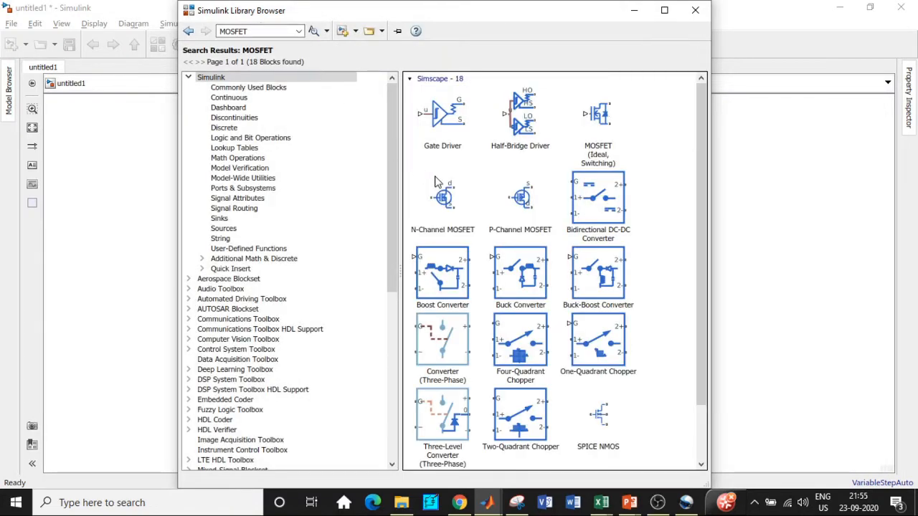
{"action": "scroll", "coordinate": [469, 237], "scroll_direction": "down", "scroll_amount": 1}
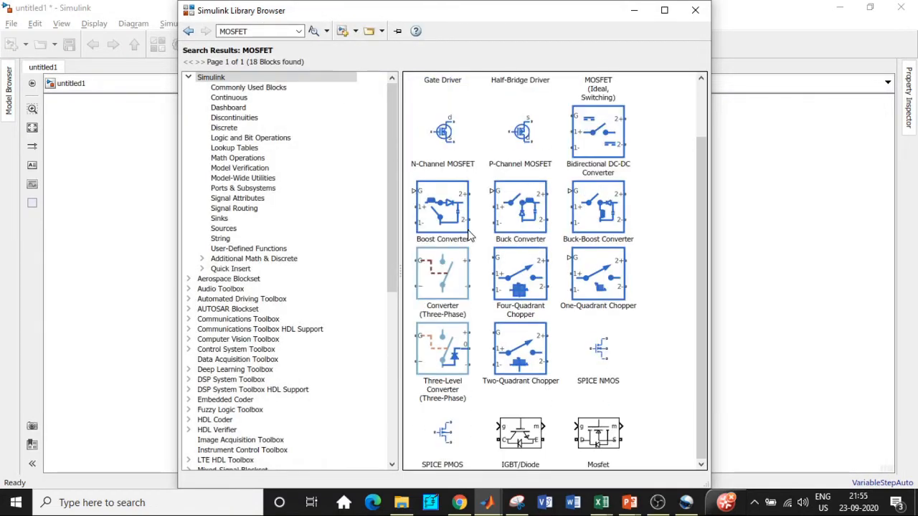
{"action": "right_click", "coordinate": [587, 433]}
{"action": "left_click", "coordinate": [626, 443]}
Step: Search the block library for scope and add the Scope block from Commonly Used Blocks to the model
{"action": "left_click", "coordinate": [251, 31]}
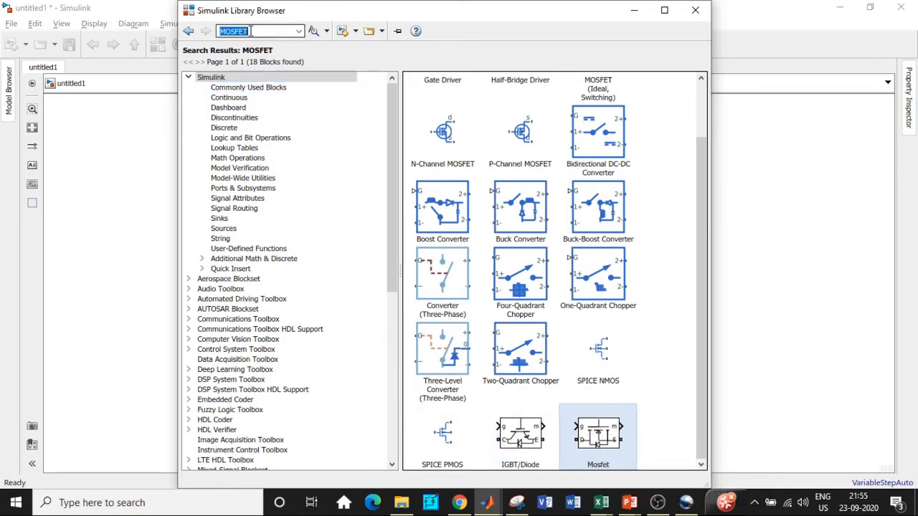
{"action": "key", "text": "BackSpace"}
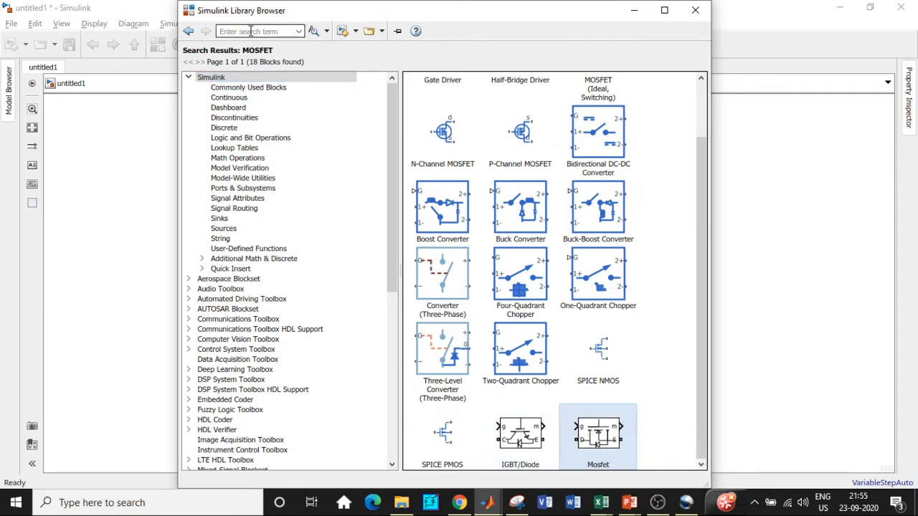
{"action": "type", "text": "Sc"}
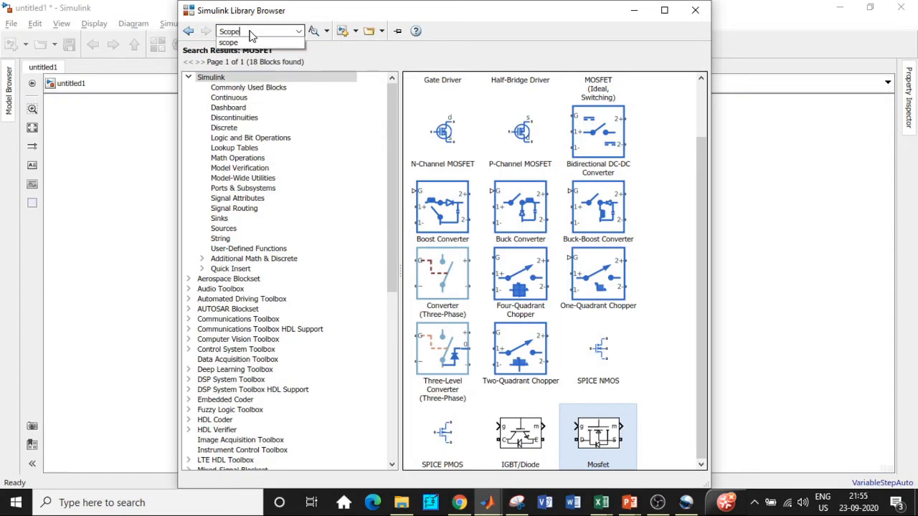
{"action": "type", "text": "ope"}
{"action": "left_click", "coordinate": [240, 42]}
{"action": "key", "text": "Return"}
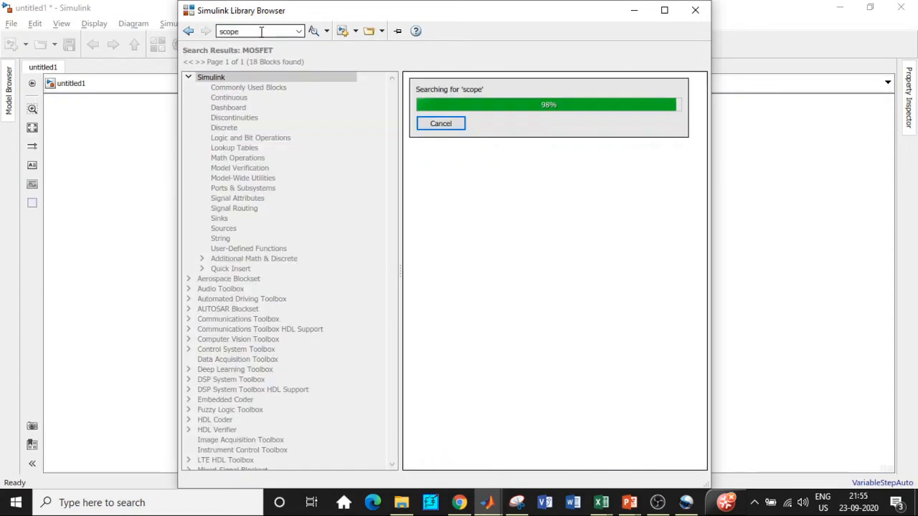
{"action": "left_click", "coordinate": [463, 120]}
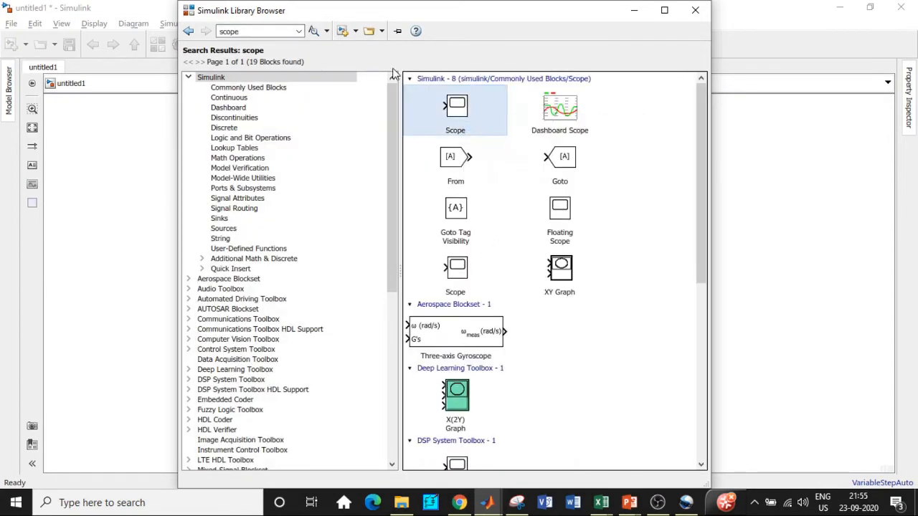
Step: Search the block library for constant and add the Constant block from Commonly Used Blocks to the model
{"action": "double_click", "coordinate": [248, 31]}
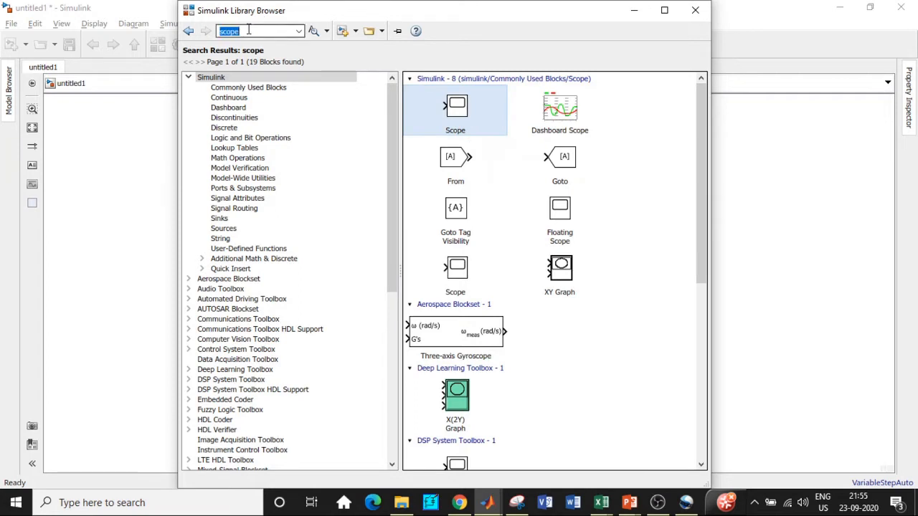
{"action": "key", "text": "BackSpace"}
{"action": "type", "text": "con"}
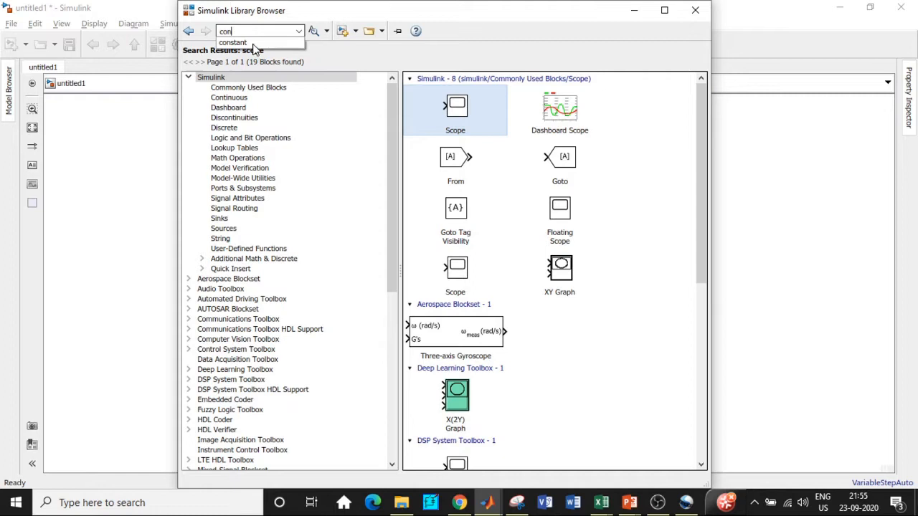
{"action": "left_click", "coordinate": [259, 42]}
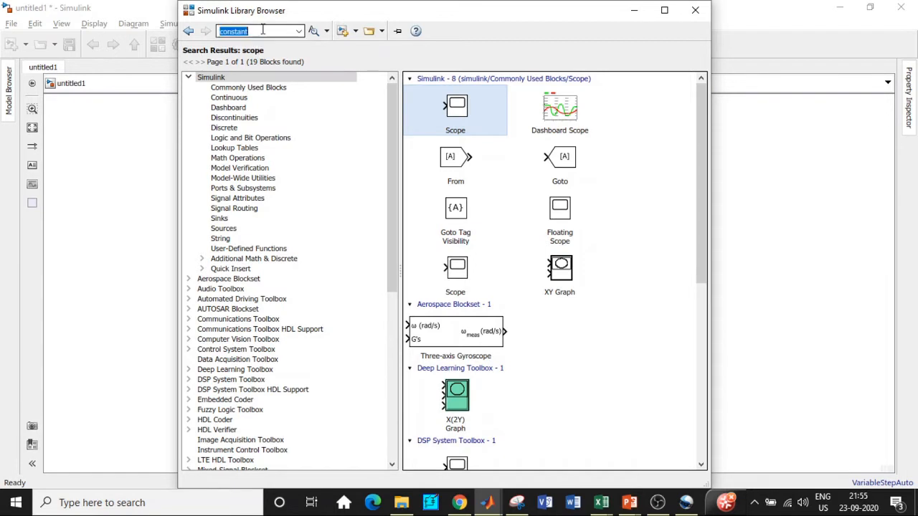
{"action": "key", "text": "Return"}
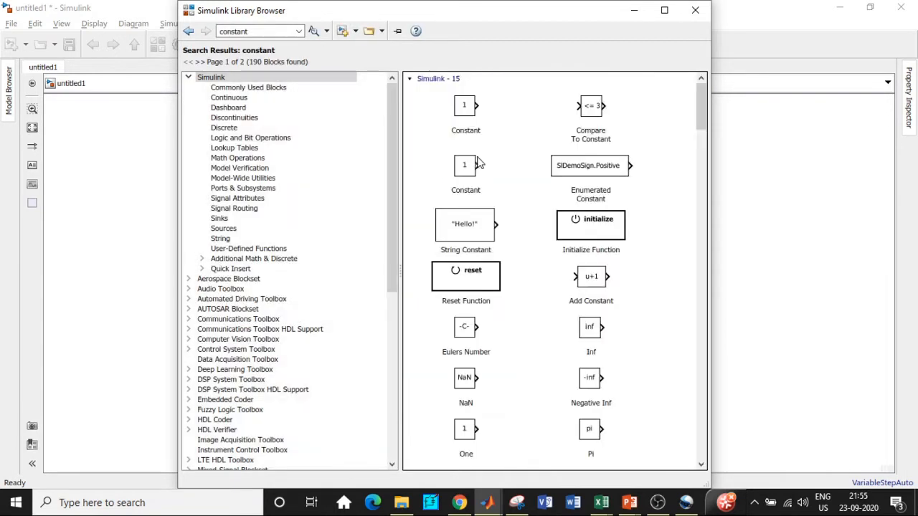
{"action": "right_click", "coordinate": [469, 107]}
{"action": "left_click", "coordinate": [449, 104]}
Step: Search the block library for gain and add the Gain block from Commonly Used Blocks to model untitled1
{"action": "left_click", "coordinate": [267, 32]}
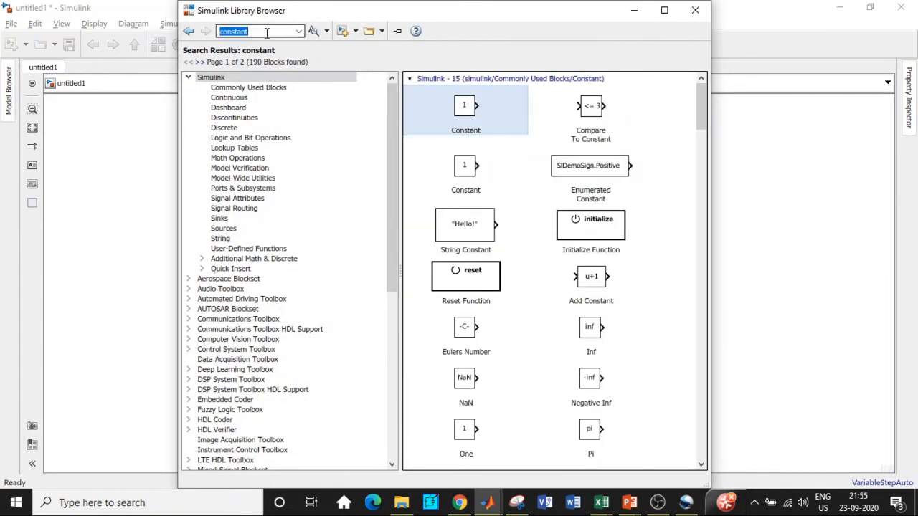
{"action": "key", "text": "BackSpace"}
{"action": "type", "text": "Gain"}
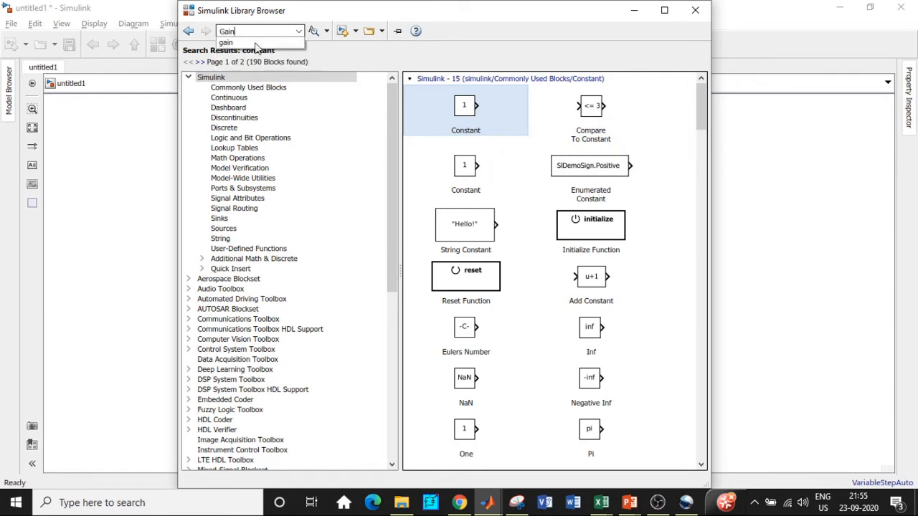
{"action": "left_click", "coordinate": [256, 43]}
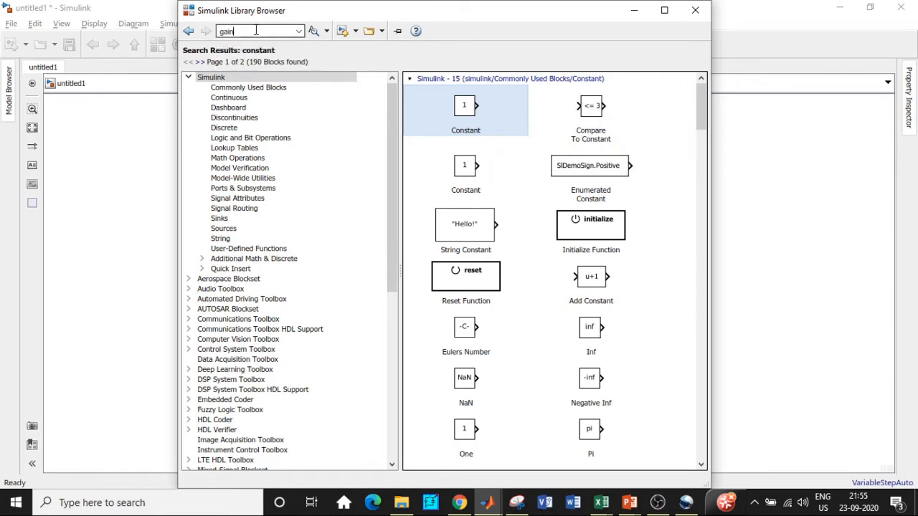
{"action": "key", "text": "Return"}
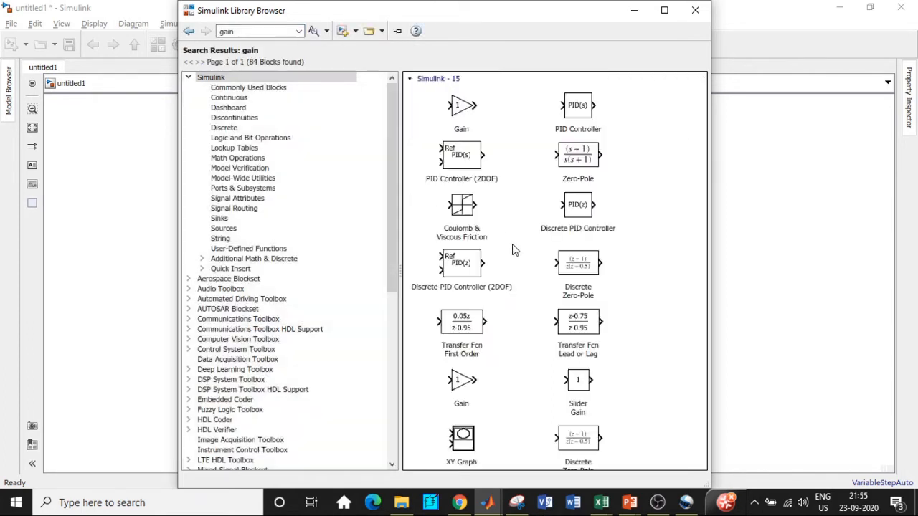
{"action": "right_click", "coordinate": [456, 123]}
{"action": "left_click", "coordinate": [466, 127]}
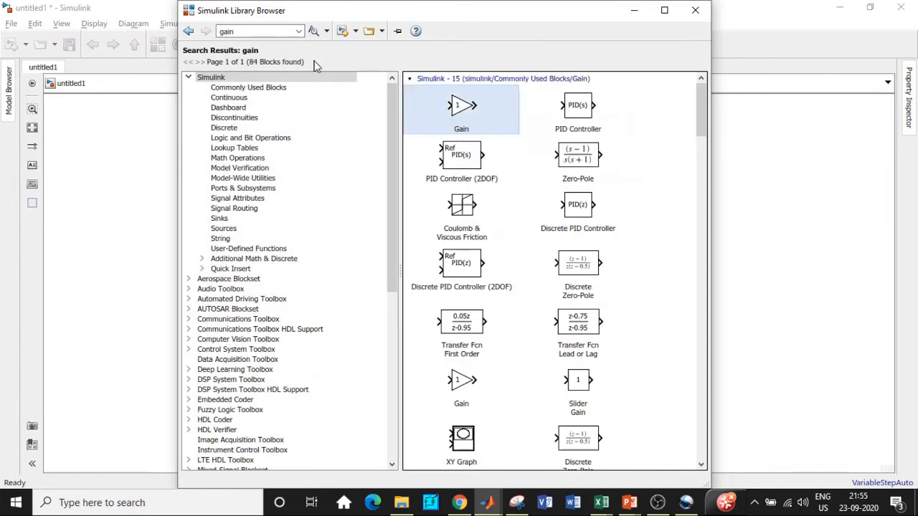
Step: Search the block library for sum and add the Sum block from Commonly Used Blocks to the model
{"action": "left_click", "coordinate": [253, 27]}
{"action": "type", "text": "sum"}
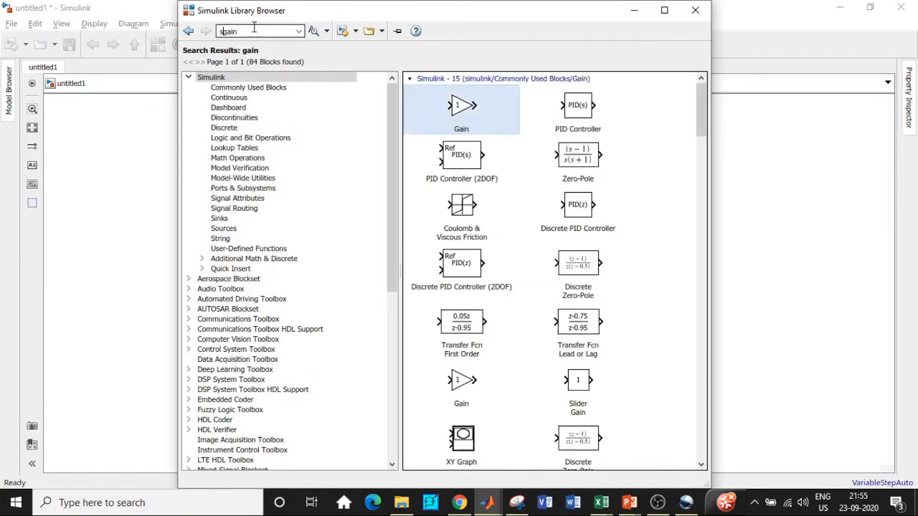
{"action": "double_click", "coordinate": [253, 28]}
{"action": "type", "text": "sum"}
{"action": "key", "text": "Return"}
{"action": "key", "text": "Return"}
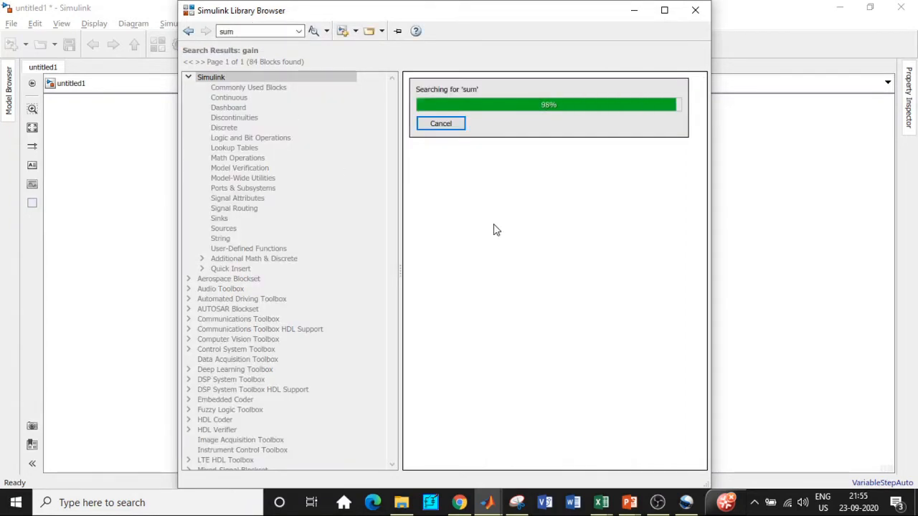
{"action": "left_click", "coordinate": [453, 104]}
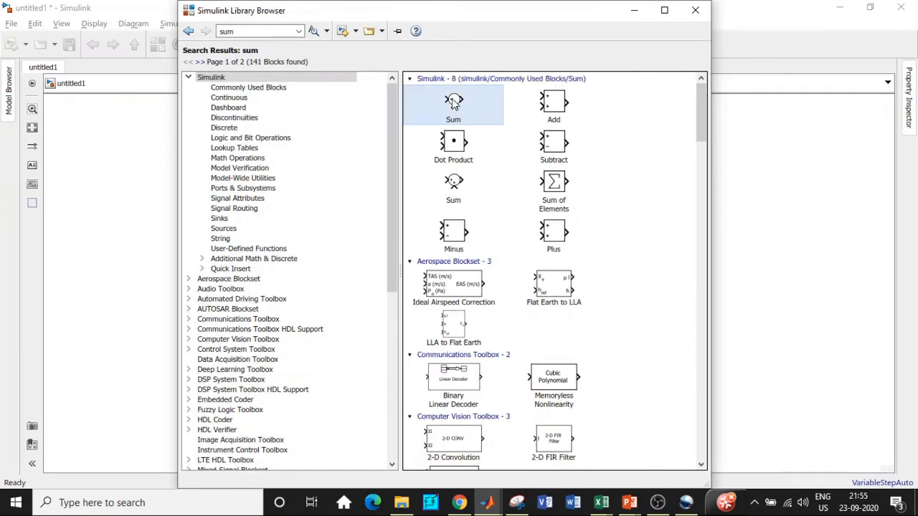
{"action": "right_click", "coordinate": [453, 104]}
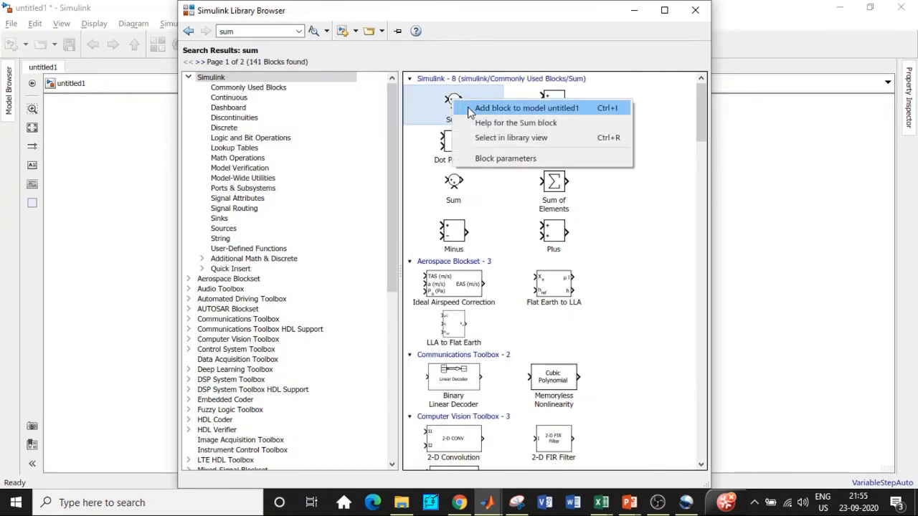
{"action": "key", "text": "Escape"}
Step: Search the block library for PID and add the continuous PID Controller block, PID(s), to the model
{"action": "left_click", "coordinate": [267, 31]}
{"action": "key", "text": "BackSpace"}
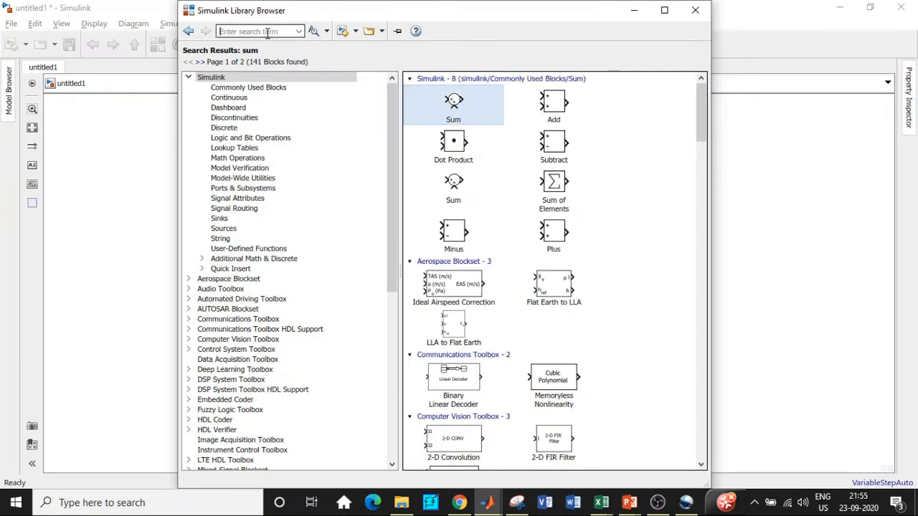
{"action": "type", "text": "PID"}
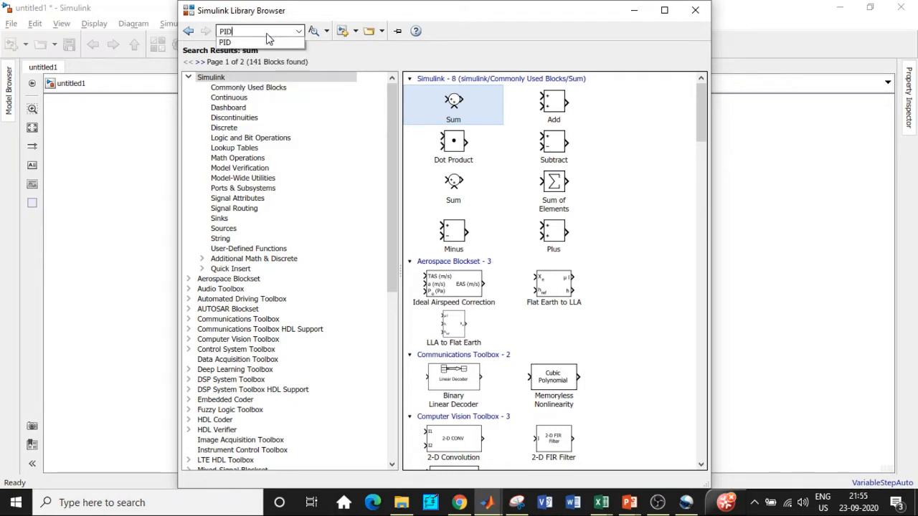
{"action": "left_click", "coordinate": [252, 45]}
{"action": "double_click", "coordinate": [255, 33]}
{"action": "key", "text": "Return"}
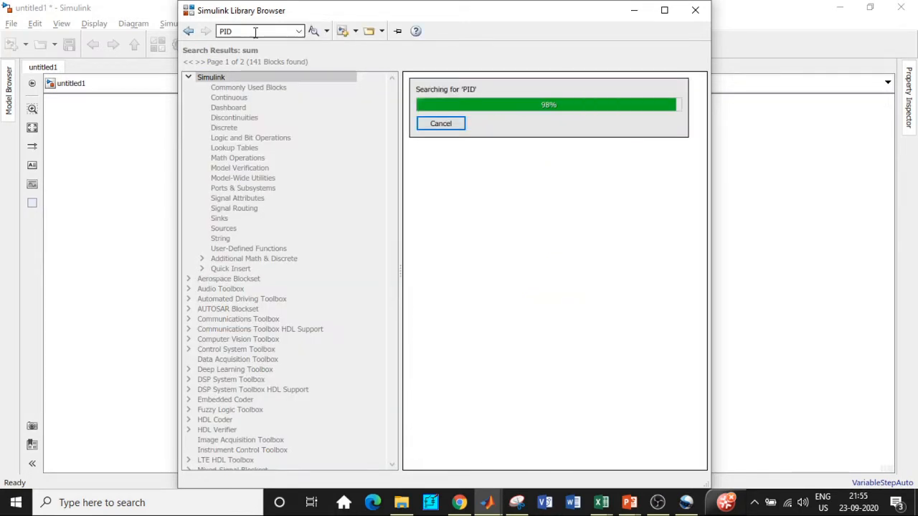
{"action": "left_click", "coordinate": [462, 120]}
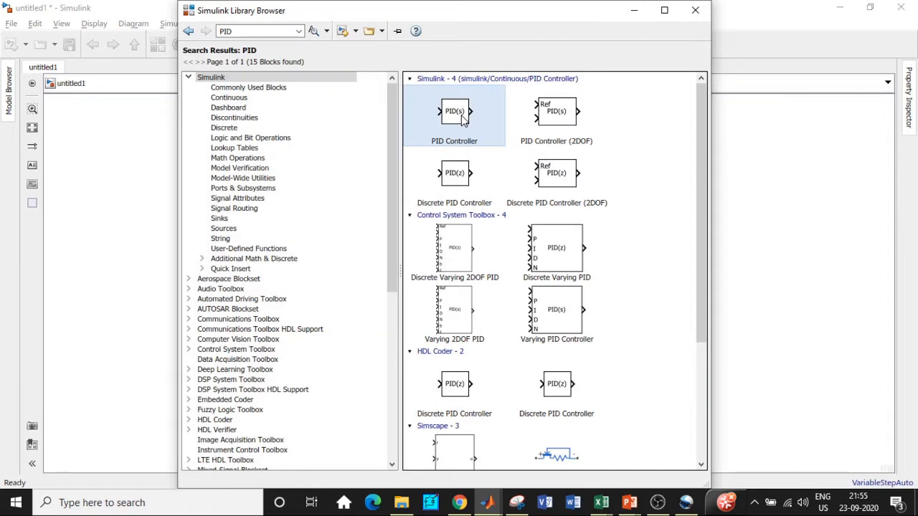
{"action": "right_click", "coordinate": [463, 120]}
{"action": "key", "text": "Escape"}
Step: Search the block library for PLL and add the single-phase Simscape PLL block with In, Freq and wt ports to the model
{"action": "double_click", "coordinate": [238, 33]}
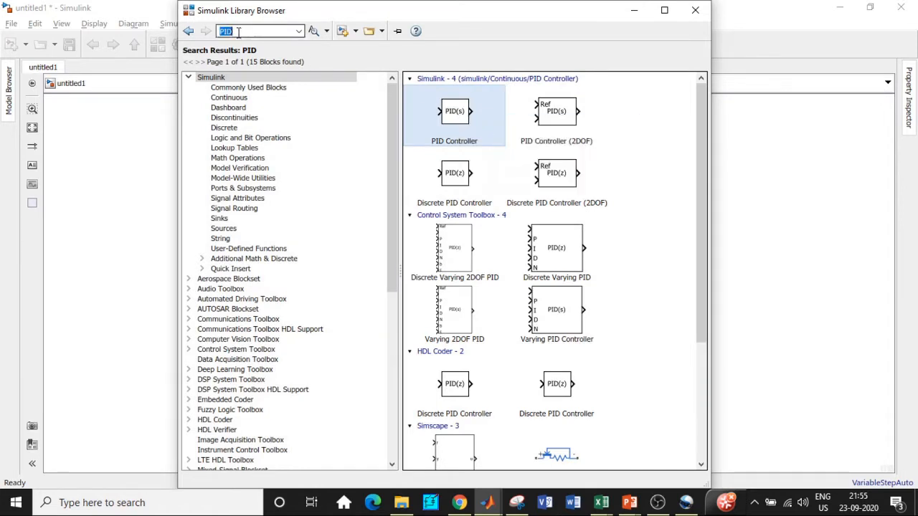
{"action": "key", "text": "BackSpace"}
{"action": "type", "text": "PLL"}
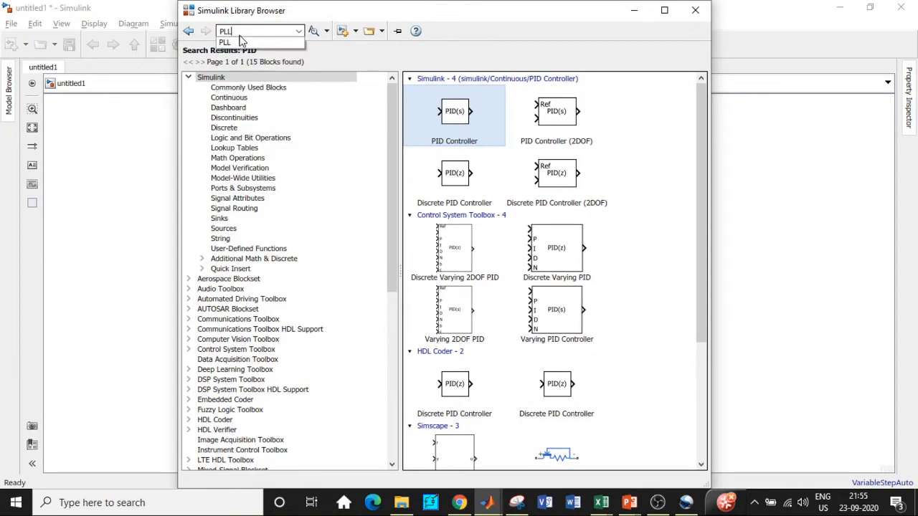
{"action": "double_click", "coordinate": [246, 31]}
{"action": "key", "text": "Return"}
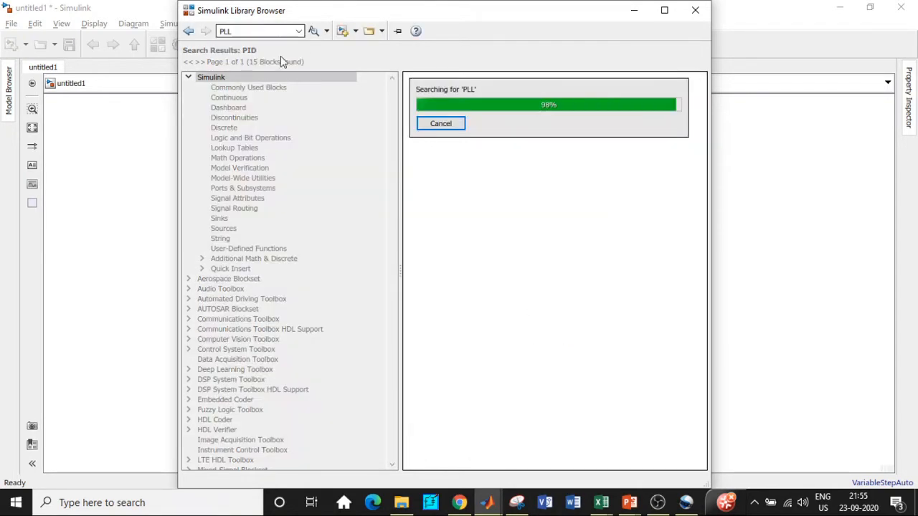
{"action": "scroll", "coordinate": [498, 185], "scroll_direction": "down", "scroll_amount": 15}
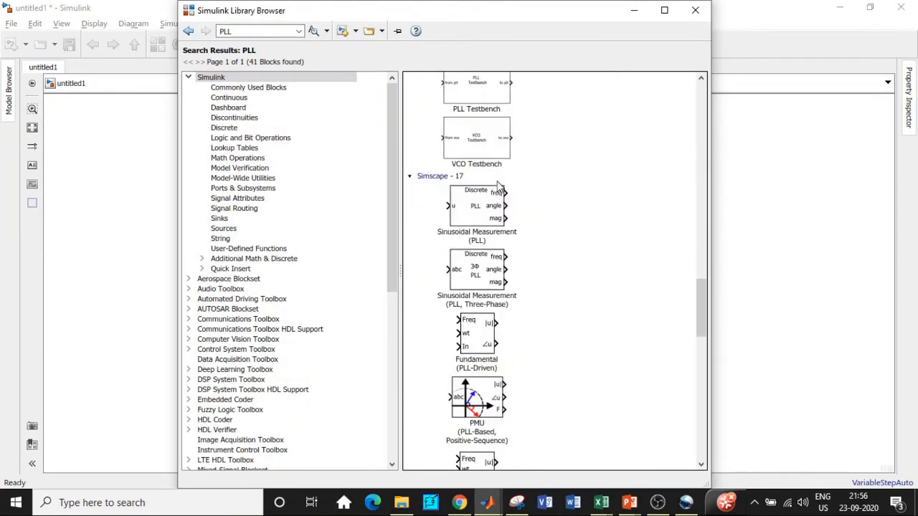
{"action": "scroll", "coordinate": [500, 188], "scroll_direction": "down", "scroll_amount": 5}
{"action": "scroll", "coordinate": [531, 225], "scroll_direction": "down", "scroll_amount": 5}
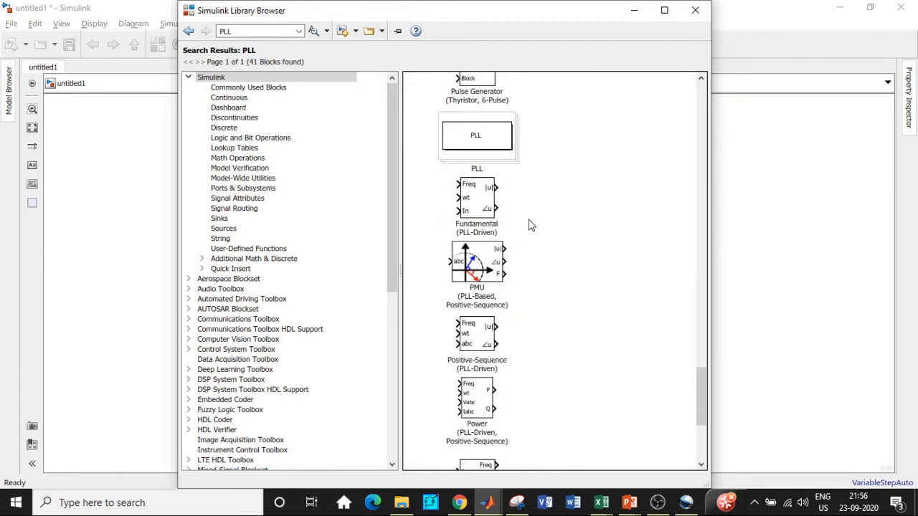
{"action": "scroll", "coordinate": [530, 226], "scroll_direction": "down", "scroll_amount": 5}
{"action": "left_click", "coordinate": [481, 277]}
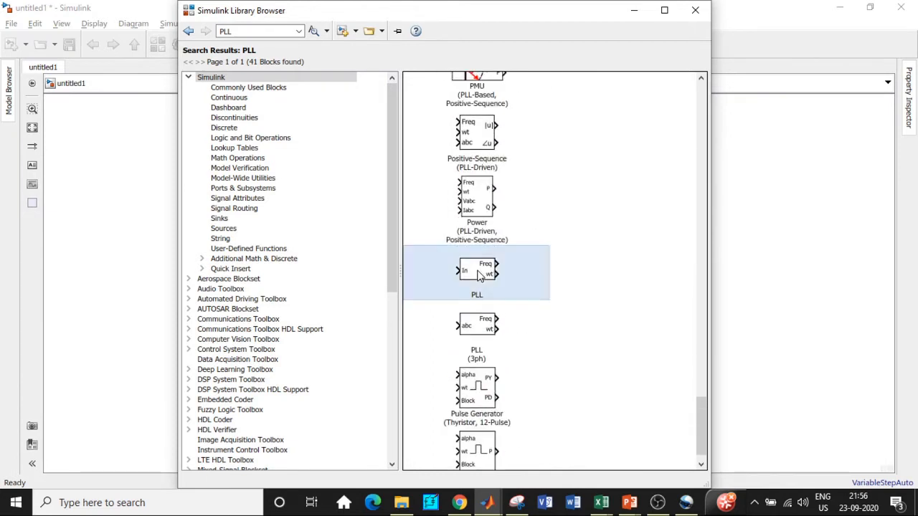
{"action": "right_click", "coordinate": [501, 274]}
{"action": "left_click", "coordinate": [506, 279]}
Step: Search the block library for sin and add the Trigonometric Function block to the model
{"action": "left_click", "coordinate": [252, 32]}
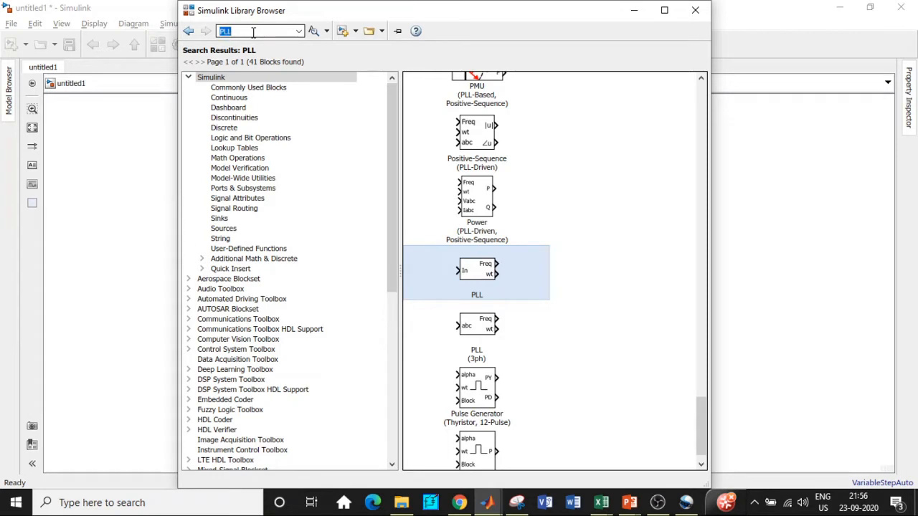
{"action": "key", "text": "BackSpace"}
{"action": "type", "text": "sin"}
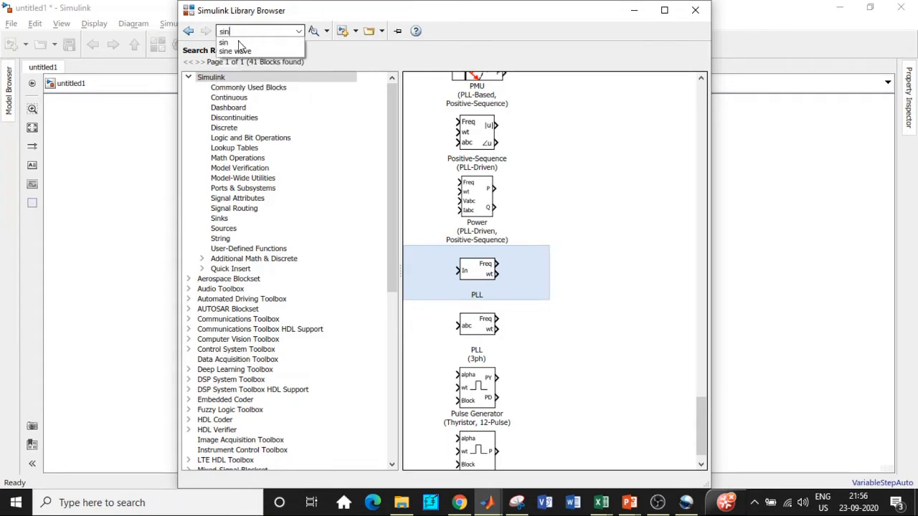
{"action": "left_click", "coordinate": [240, 44]}
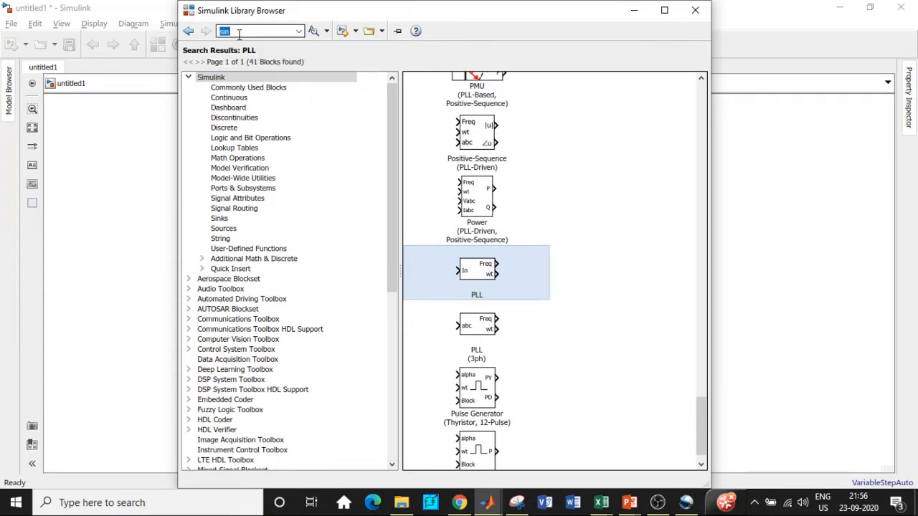
{"action": "key", "text": "Return"}
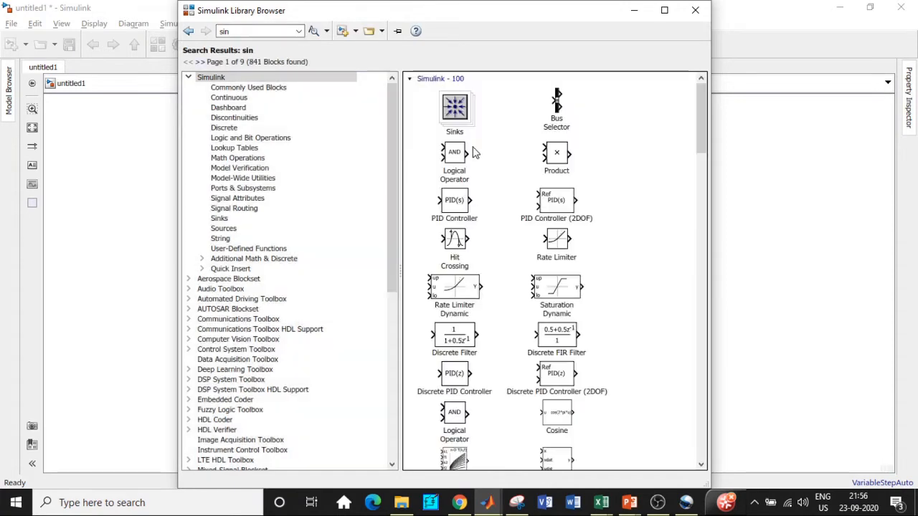
{"action": "scroll", "coordinate": [624, 188], "scroll_direction": "down", "scroll_amount": 10}
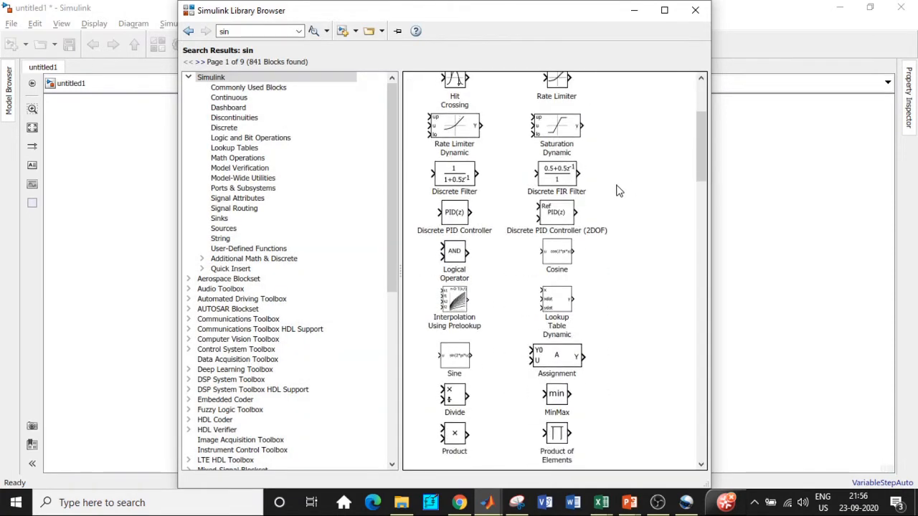
{"action": "scroll", "coordinate": [619, 192], "scroll_direction": "down", "scroll_amount": 1}
{"action": "left_click", "coordinate": [450, 376]}
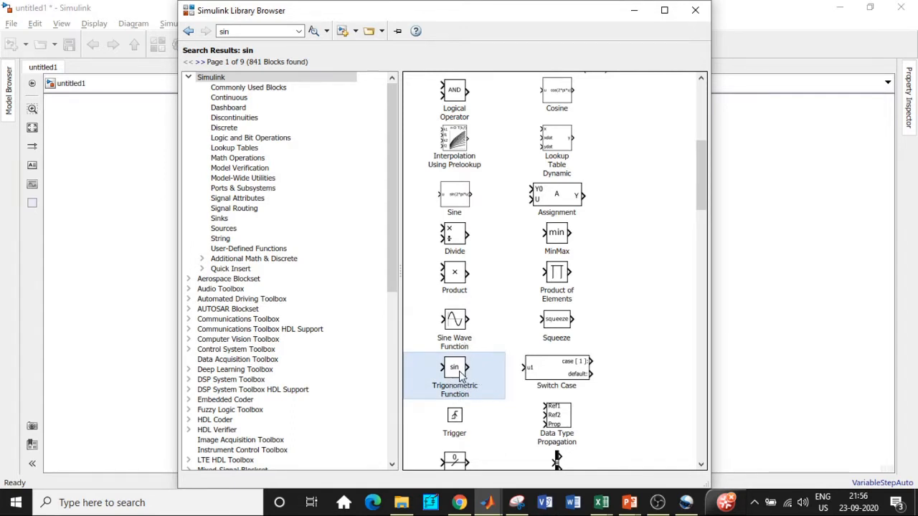
{"action": "right_click", "coordinate": [461, 371]}
{"action": "left_click", "coordinate": [502, 379]}
Step: Search the block library for abs and add the Abs block from Math Operations to the model
{"action": "left_click", "coordinate": [241, 30]}
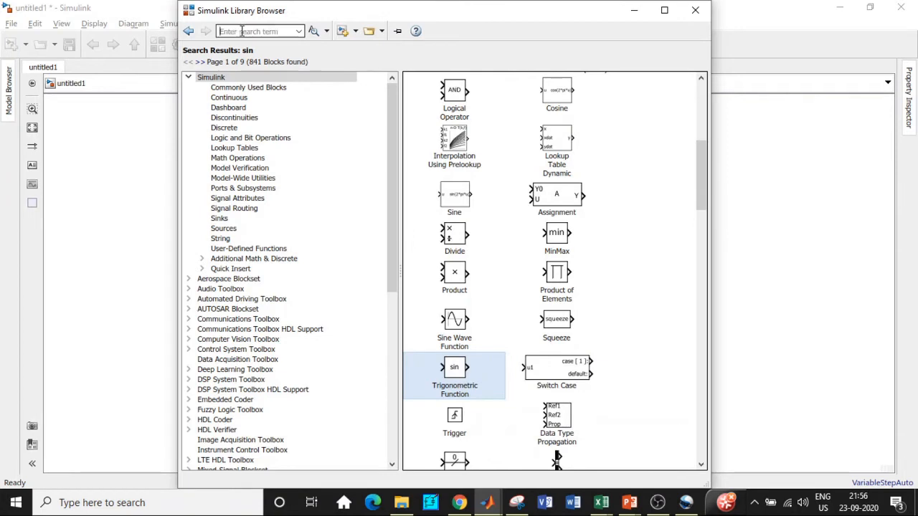
{"action": "type", "text": "abs"}
{"action": "key", "text": "Return"}
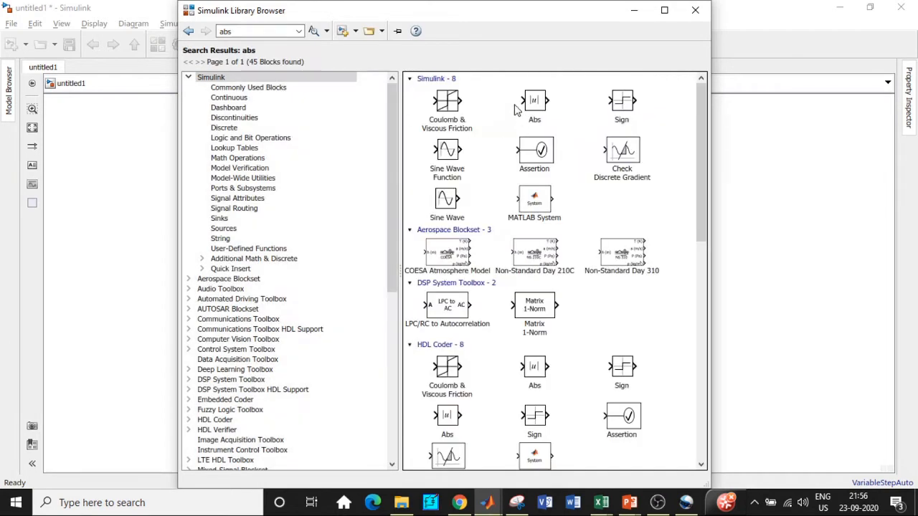
{"action": "left_click", "coordinate": [536, 106]}
{"action": "right_click", "coordinate": [537, 108]}
{"action": "left_click", "coordinate": [547, 111]}
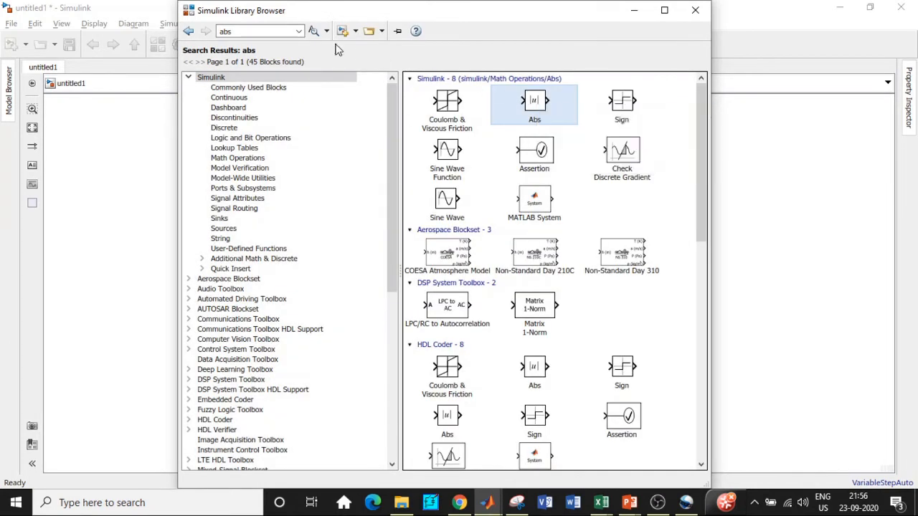
Step: Search the block library for product and add the Product block from Commonly Used Blocks to the model
{"action": "double_click", "coordinate": [252, 30]}
{"action": "type", "text": "pro"}
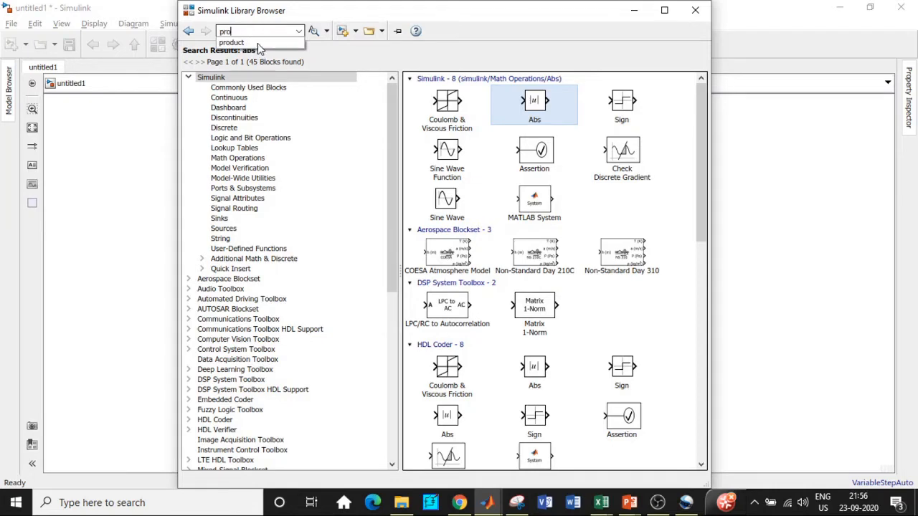
{"action": "left_click", "coordinate": [258, 43]}
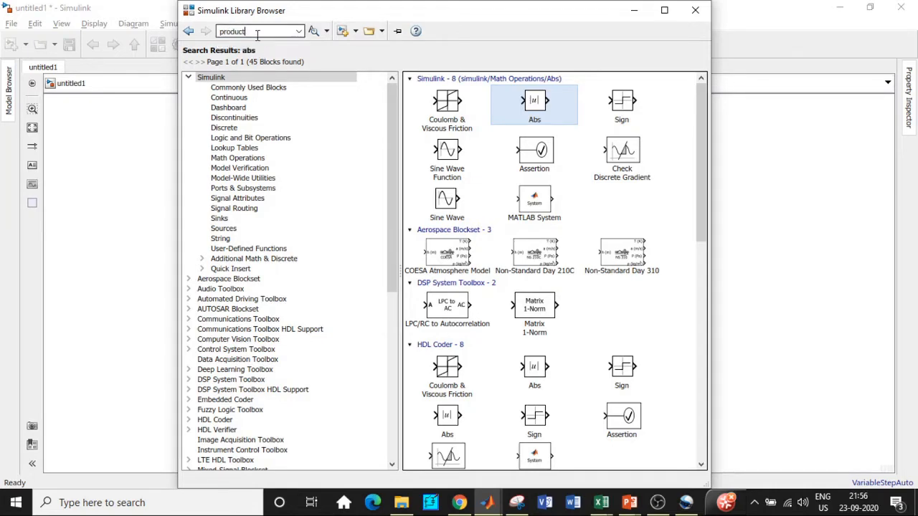
{"action": "key", "text": "Return"}
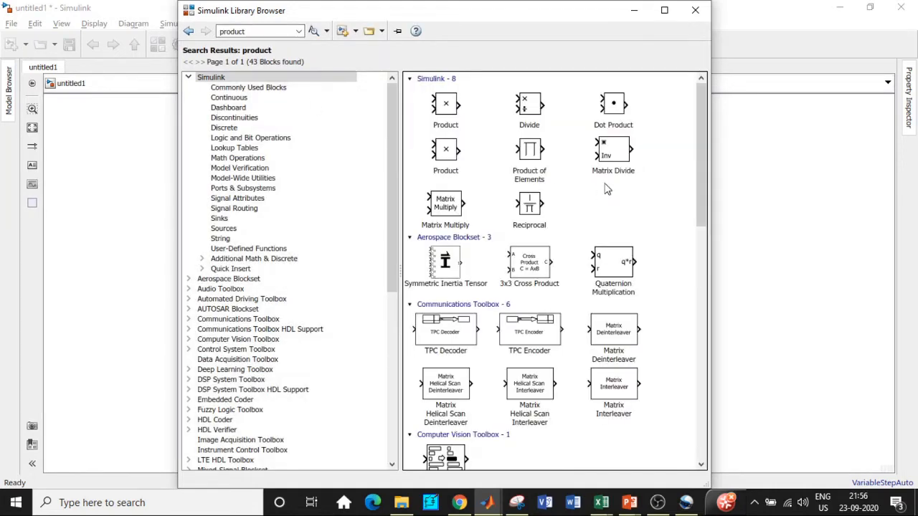
{"action": "right_click", "coordinate": [443, 103]}
{"action": "left_click", "coordinate": [427, 109]}
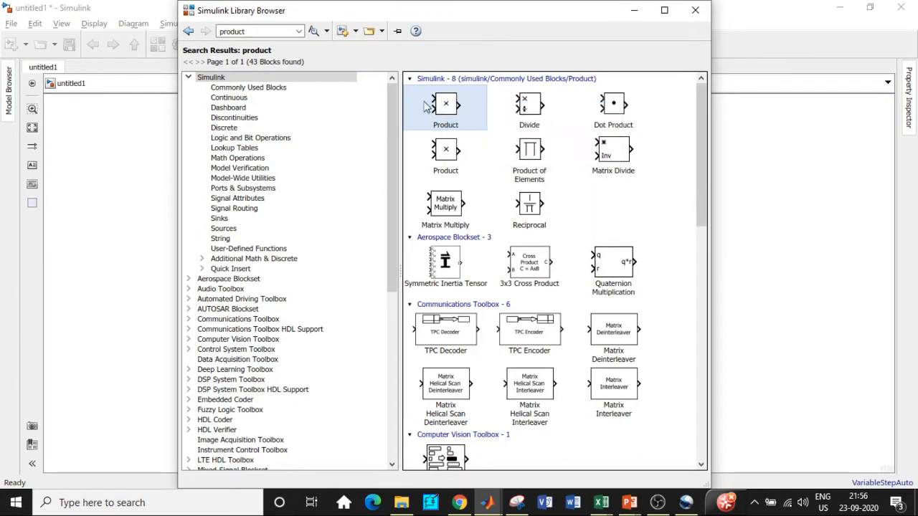
Step: Search the block library for Relational operator and add the Relational Operator block from Commonly Used Blocks to the model
{"action": "left_click", "coordinate": [259, 35]}
{"action": "key", "text": "BackSpace"}
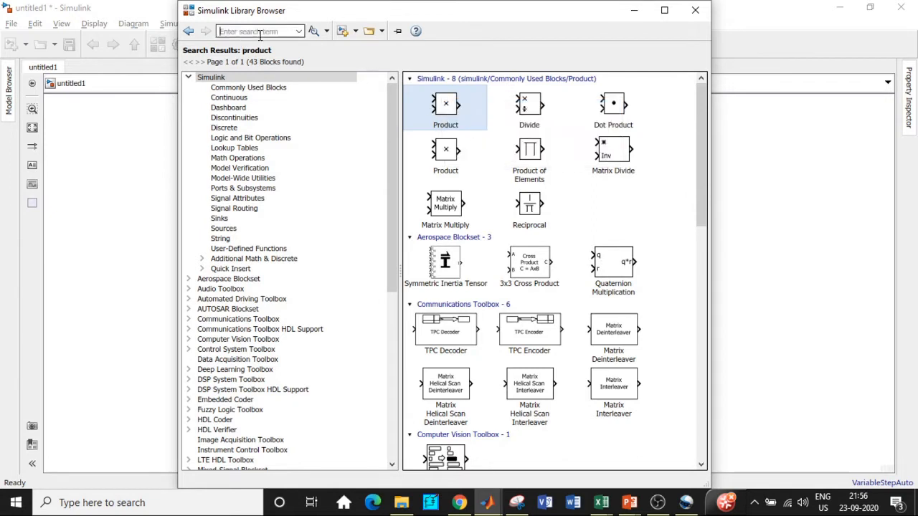
{"action": "type", "text": "rela"}
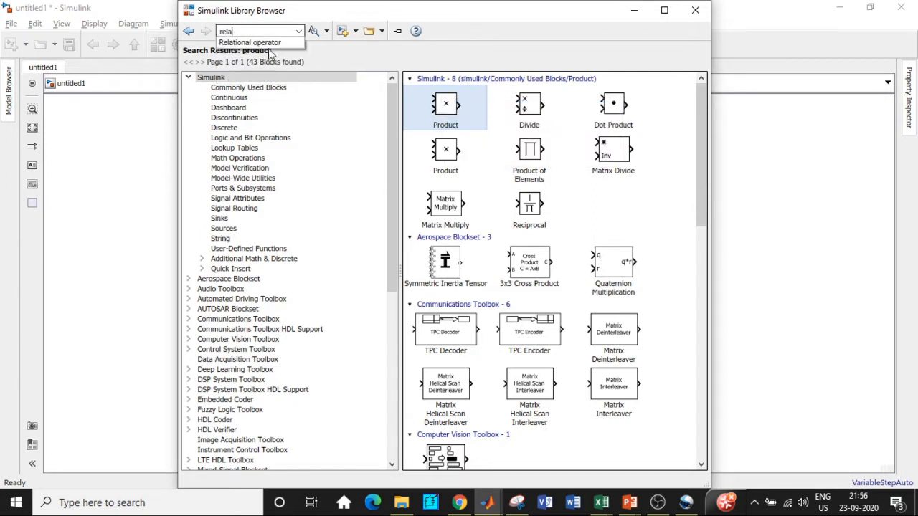
{"action": "left_click", "coordinate": [264, 41]}
{"action": "left_click", "coordinate": [273, 30]}
{"action": "key", "text": "Return"}
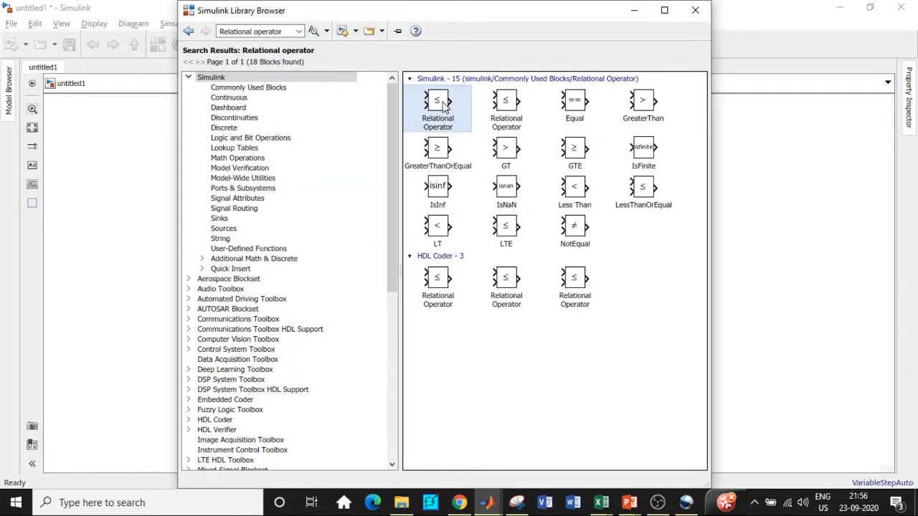
{"action": "right_click", "coordinate": [443, 104]}
Step: Search the block library for Repeating sequence and add the Repeating Sequence block from Sources to the model
{"action": "left_click", "coordinate": [268, 31]}
{"action": "left_click", "coordinate": [269, 29]}
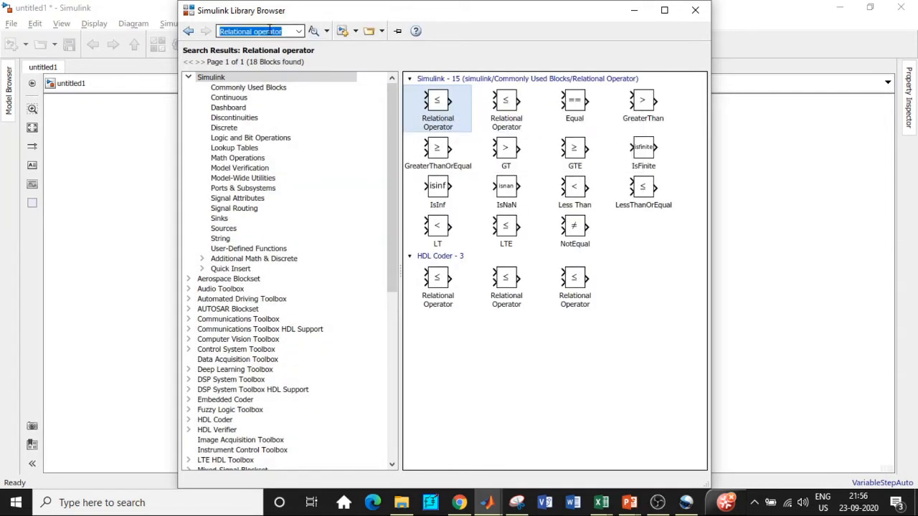
{"action": "type", "text": "respe"}
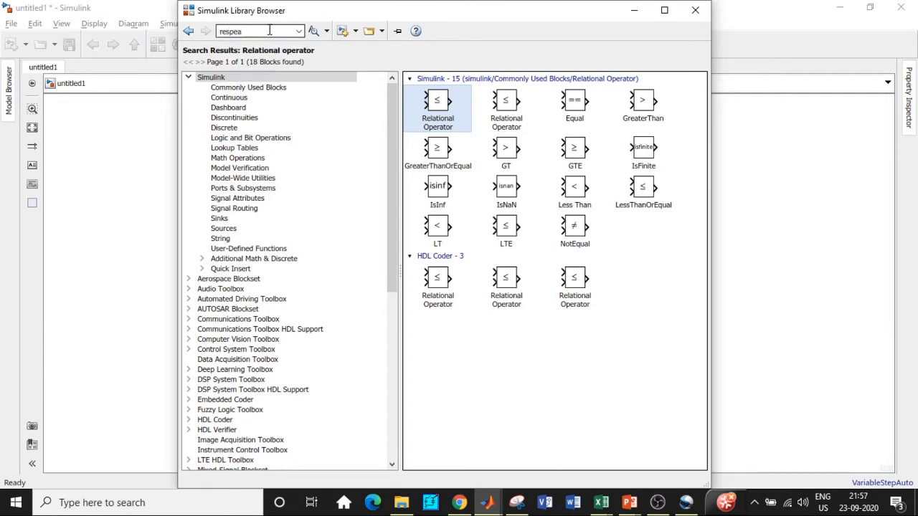
{"action": "type", "text": "a"}
{"action": "key", "text": "BackSpace"}
{"action": "key", "text": "BackSpace"}
{"action": "key", "text": "BackSpace"}
{"action": "key", "text": "BackSpace"}
{"action": "type", "text": "p"}
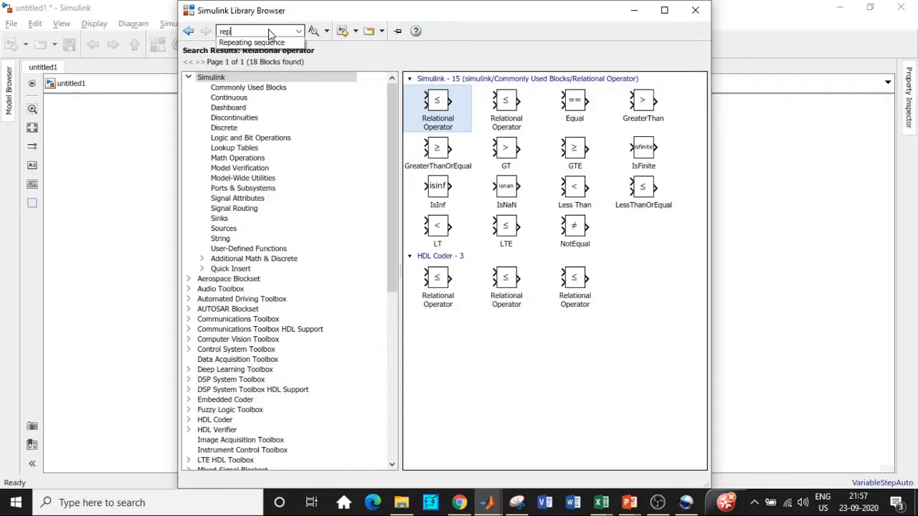
{"action": "type", "text": "eat"}
{"action": "left_click", "coordinate": [254, 43]}
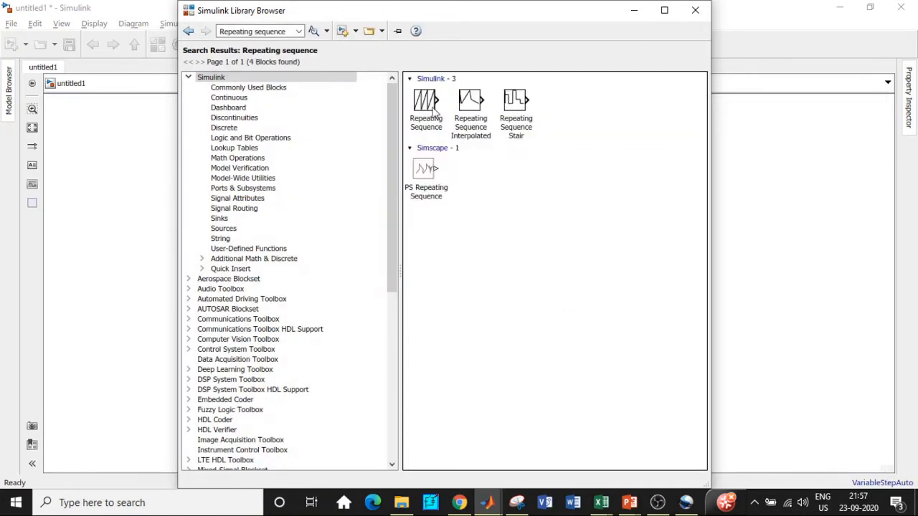
{"action": "right_click", "coordinate": [446, 114]}
Step: Search the block library for mux and add the Mux block from Commonly Used Blocks to the model
{"action": "left_click", "coordinate": [289, 31]}
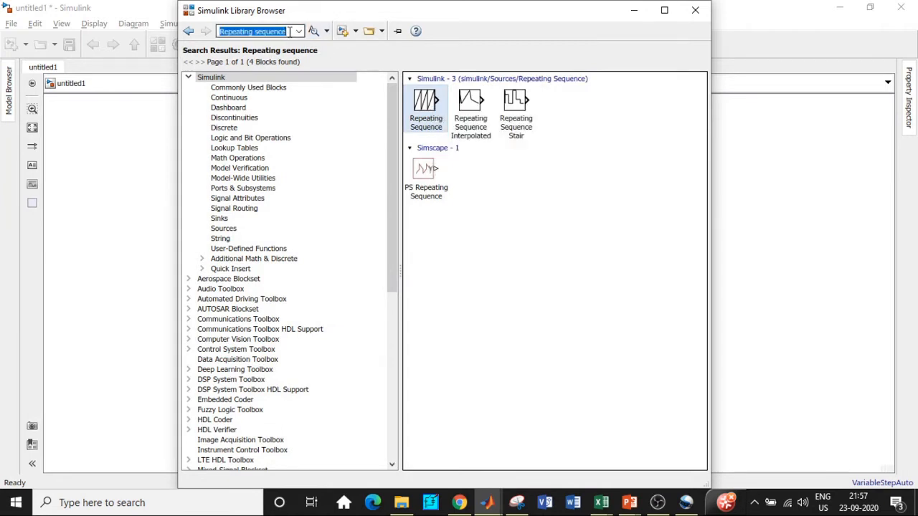
{"action": "key", "text": "BackSpace"}
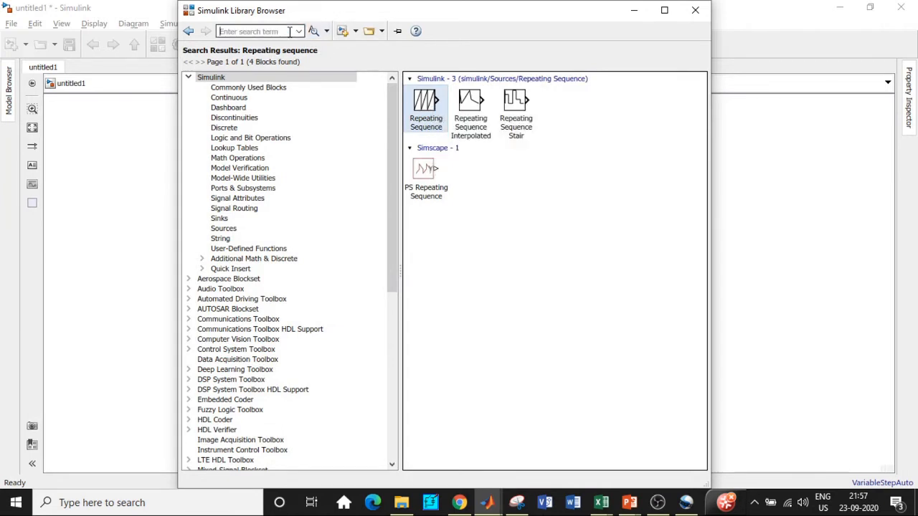
{"action": "type", "text": "Mux"}
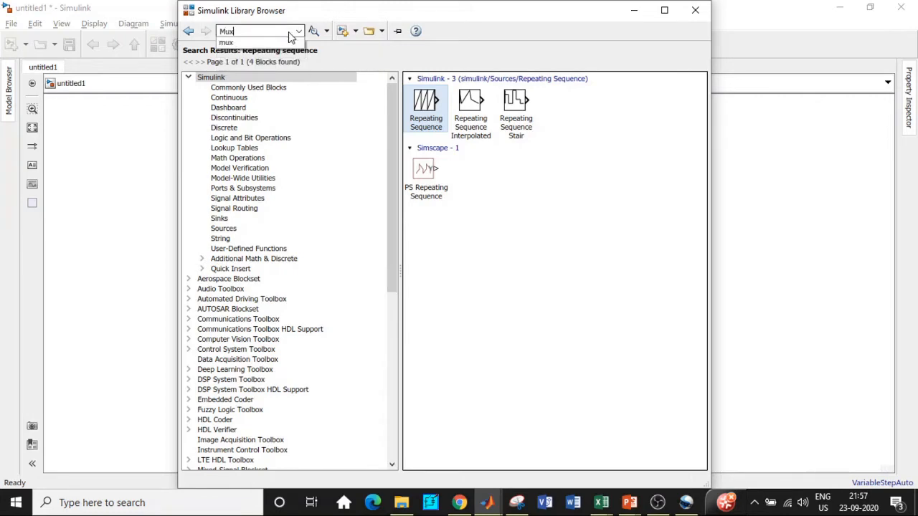
{"action": "left_click", "coordinate": [228, 42]}
{"action": "left_click", "coordinate": [247, 33]}
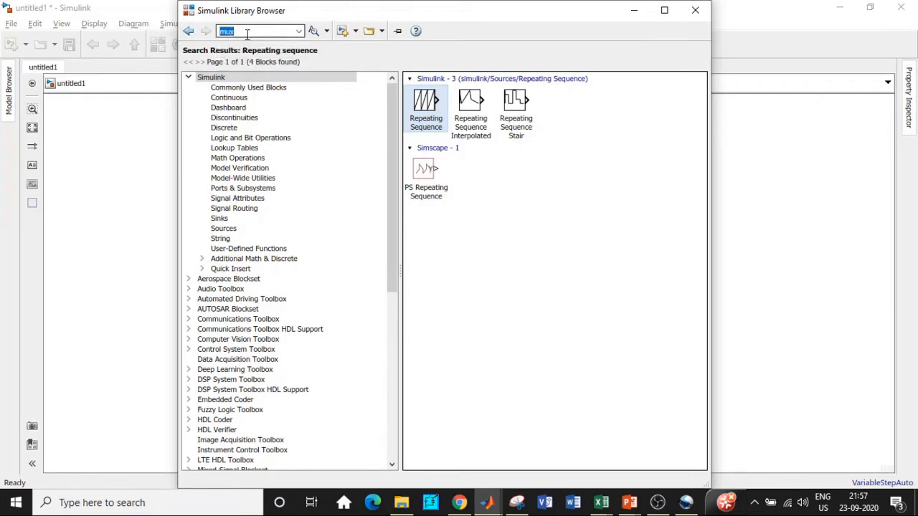
{"action": "key", "text": "Return"}
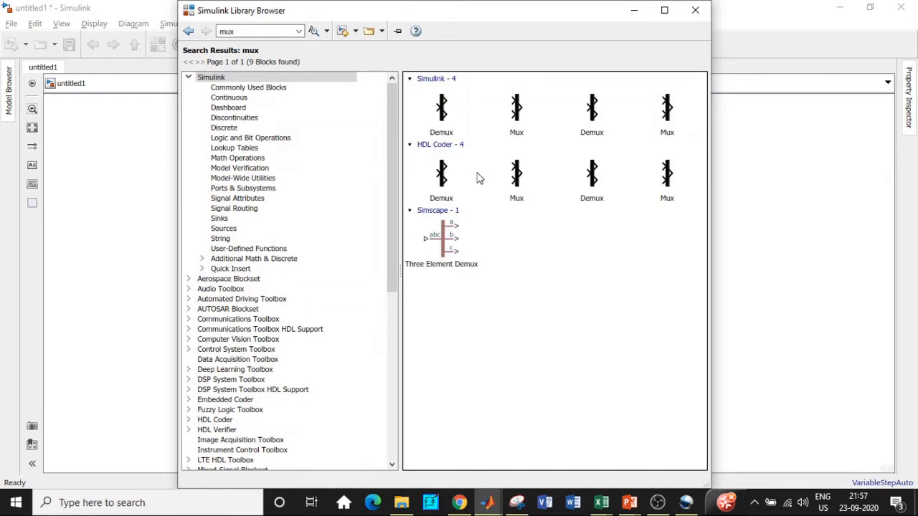
{"action": "left_click", "coordinate": [520, 115]}
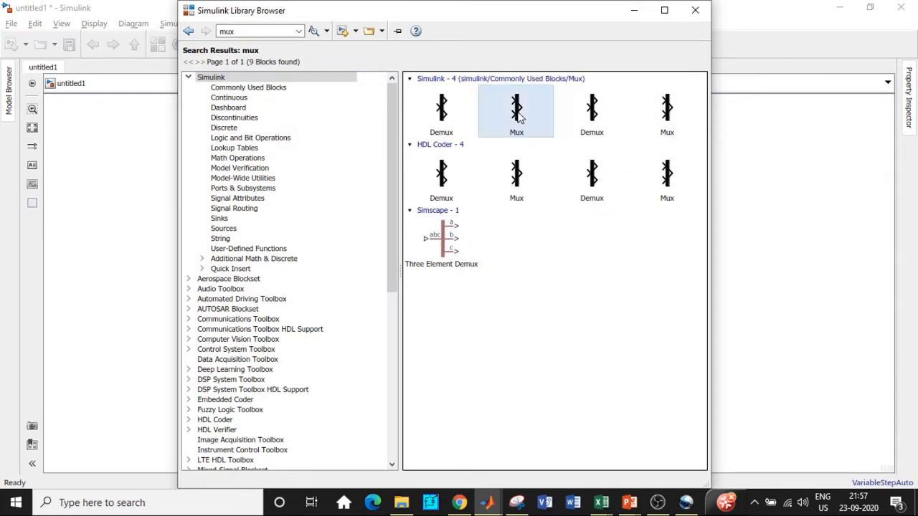
{"action": "right_click", "coordinate": [538, 116]}
{"action": "left_click", "coordinate": [541, 122]}
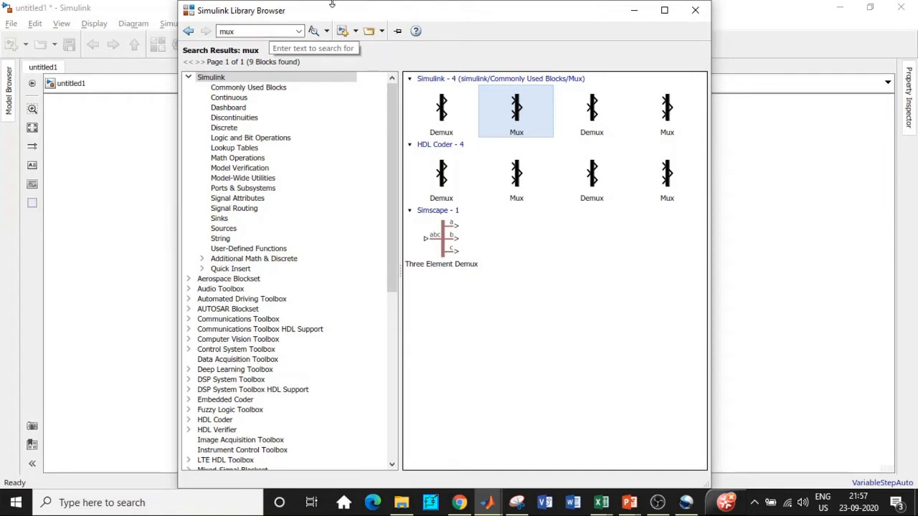
Step: Return to the model and spread the stacked blocks apart across the canvas
{"action": "left_click", "coordinate": [633, 10]}
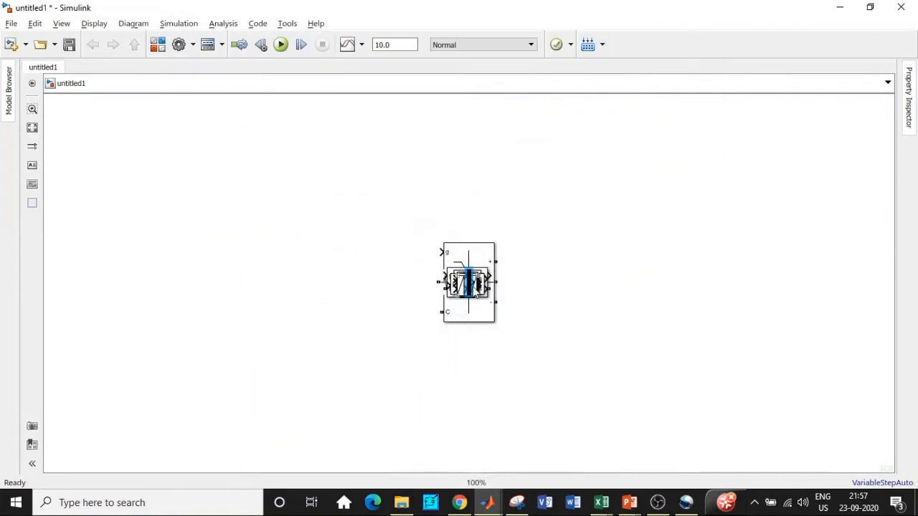
{"action": "left_click_drag", "start_coordinate": [494, 281], "coordinate": [608, 364]}
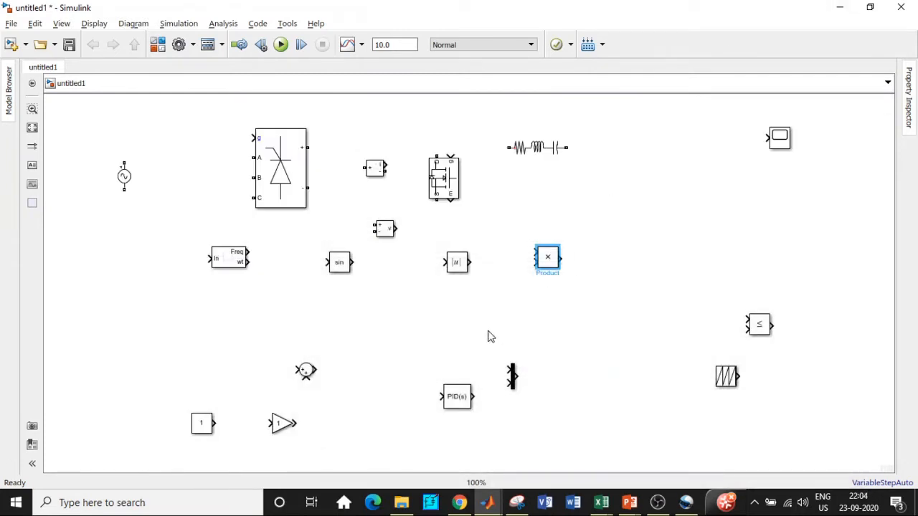
{"action": "left_click", "coordinate": [430, 314]}
Step: Configure the Universal Bridge with 2 bridge arms and Diodes as the power electronic device
{"action": "double_click", "coordinate": [287, 166]}
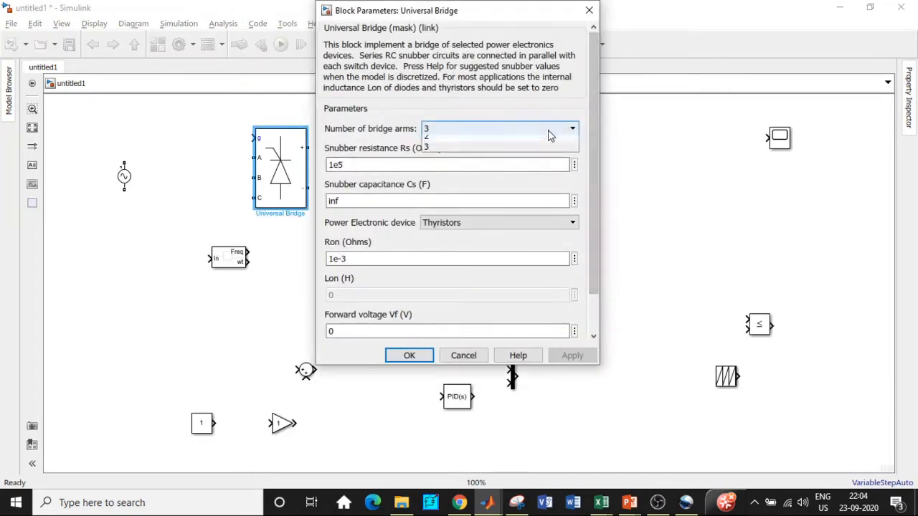
{"action": "left_click", "coordinate": [549, 136]}
{"action": "left_click", "coordinate": [483, 151]}
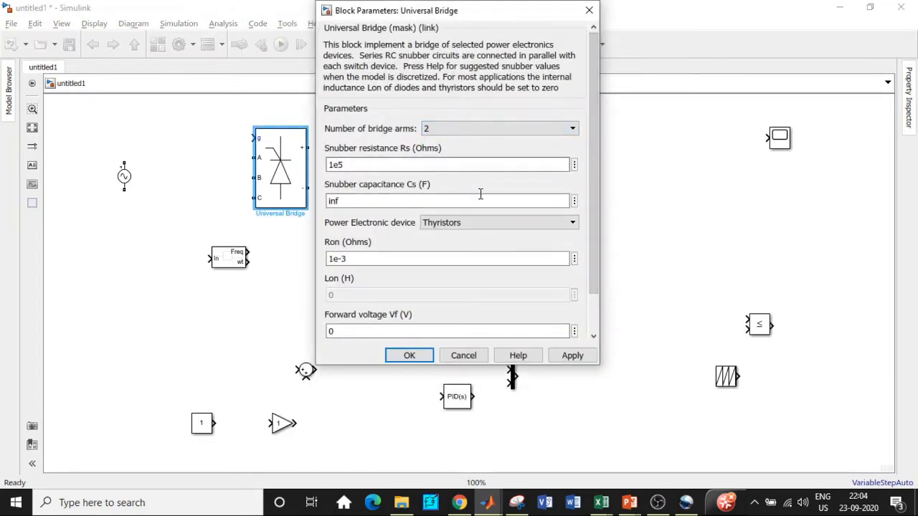
{"action": "left_click", "coordinate": [452, 222]}
{"action": "left_click", "coordinate": [452, 235]}
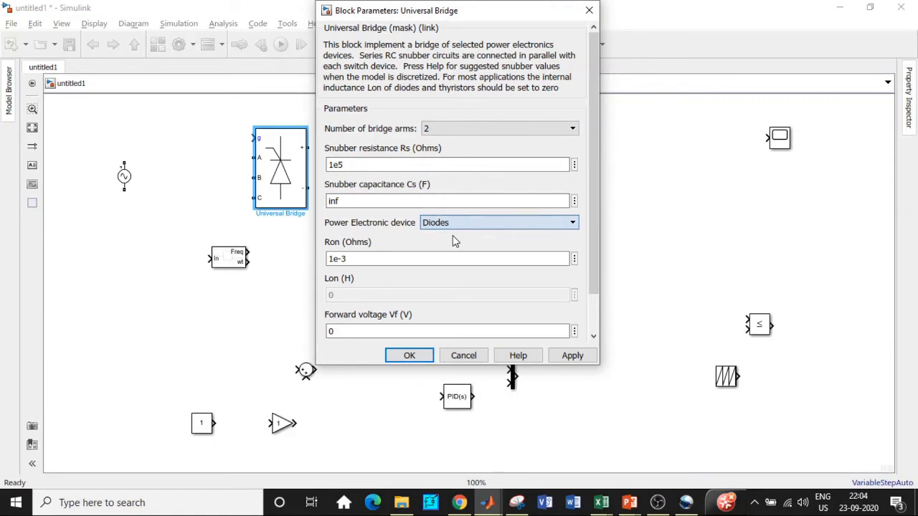
{"action": "left_click", "coordinate": [406, 356]}
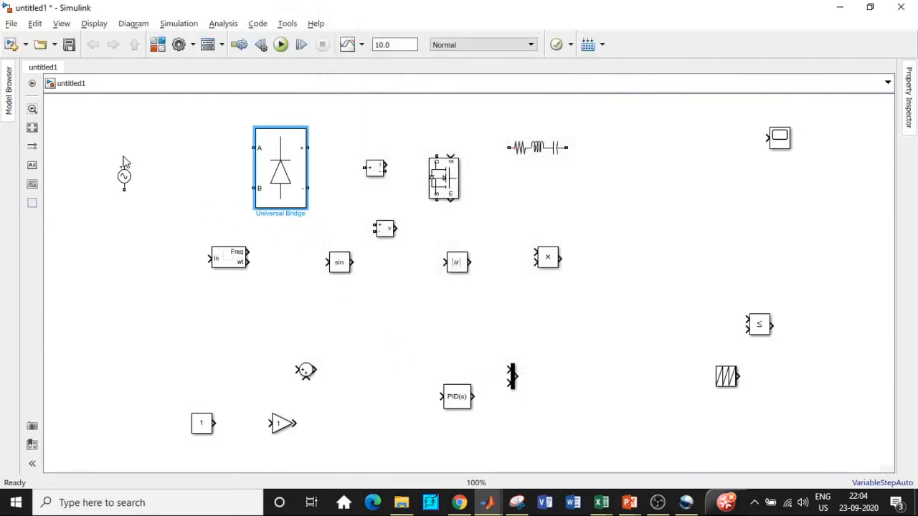
Step: Wire the AC source to bridge terminals A and B, and the bridge's positive output to the current measurement input
{"action": "left_click_drag", "start_coordinate": [124, 166], "coordinate": [254, 147]}
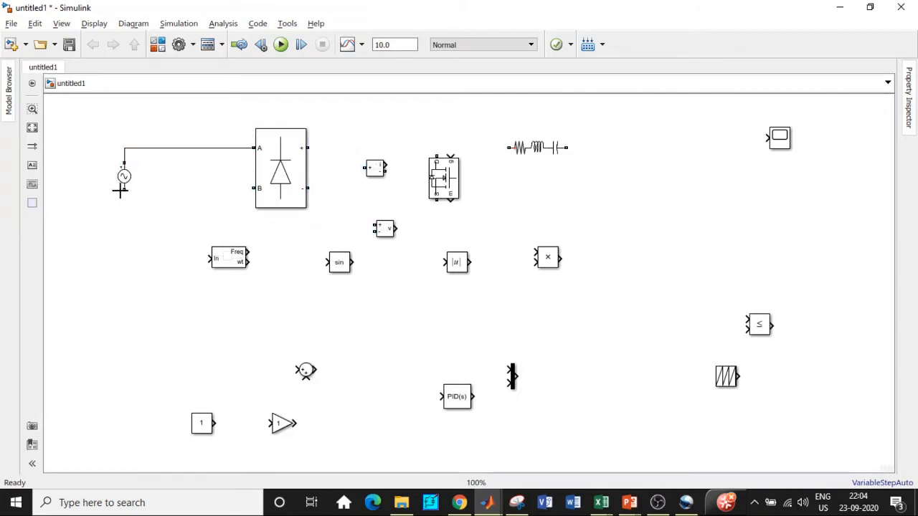
{"action": "left_click_drag", "start_coordinate": [124, 189], "coordinate": [255, 188]}
{"action": "left_click_drag", "start_coordinate": [307, 147], "coordinate": [366, 167]}
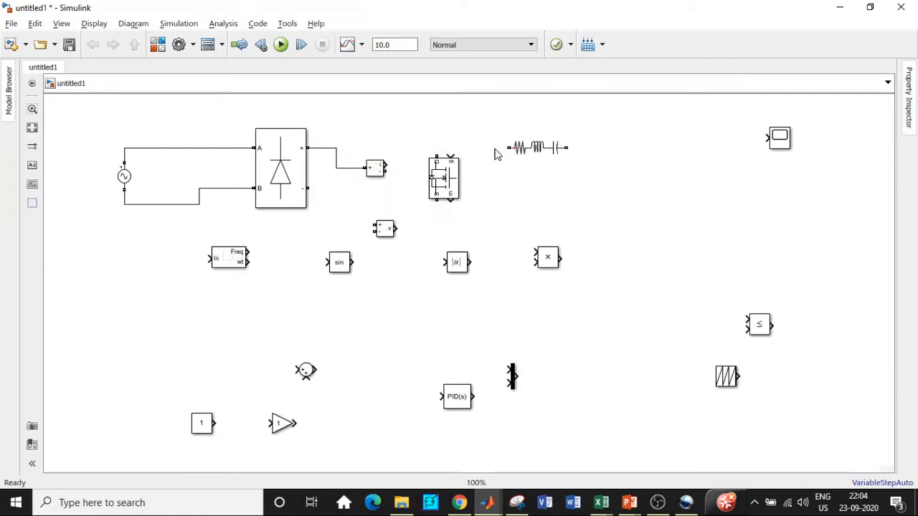
Step: Place the Series RLC Branch between the current measurement and the Mosfet, and set its branch type to L
{"action": "left_click_drag", "start_coordinate": [450, 183], "coordinate": [478, 183]}
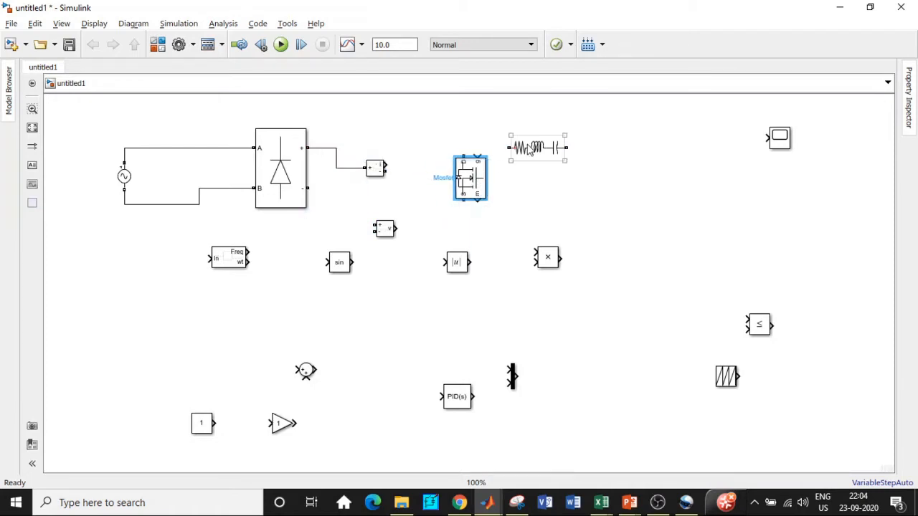
{"action": "left_click_drag", "start_coordinate": [538, 147], "coordinate": [489, 178]}
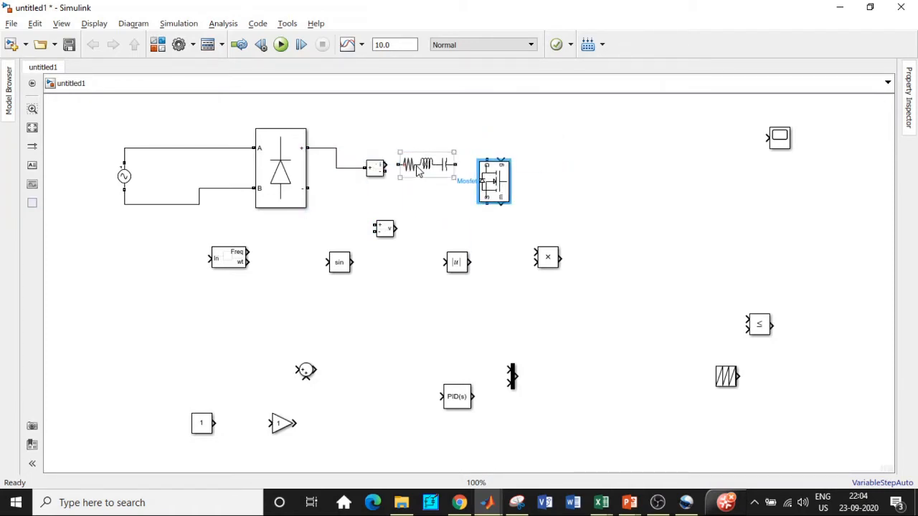
{"action": "double_click", "coordinate": [427, 165]}
{"action": "left_click", "coordinate": [613, 111]}
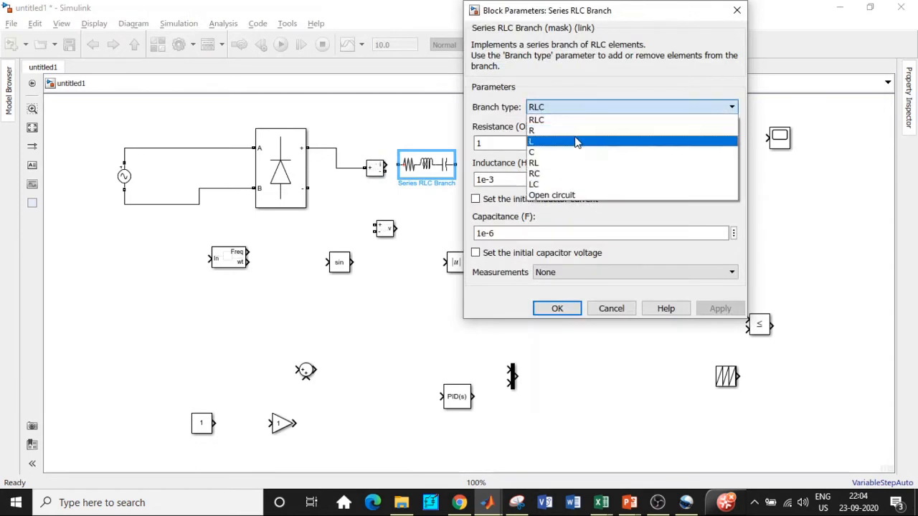
{"action": "left_click", "coordinate": [578, 142]}
{"action": "left_click", "coordinate": [554, 220]}
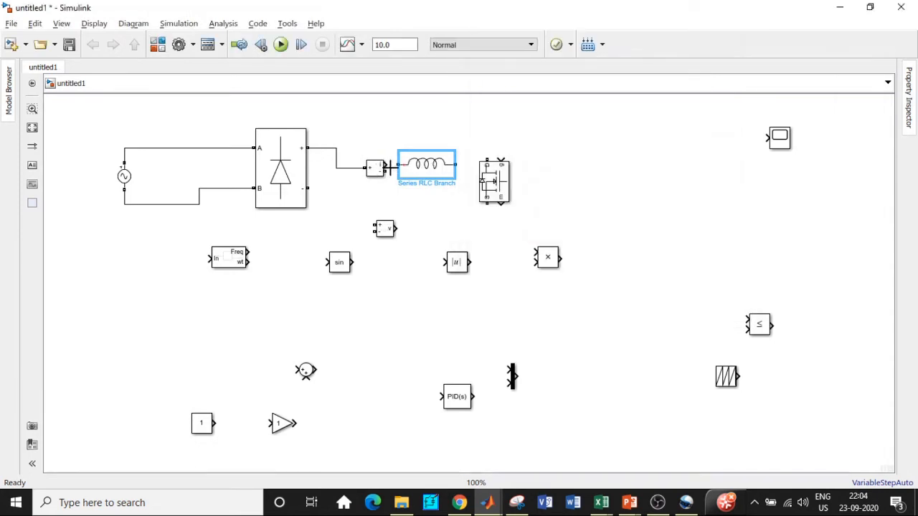
Step: Wire the current measurement through the inductor to the Mosfet drain, and the Mosfet source to the bridge's negative terminal
{"action": "left_click_drag", "start_coordinate": [387, 168], "coordinate": [398, 165]}
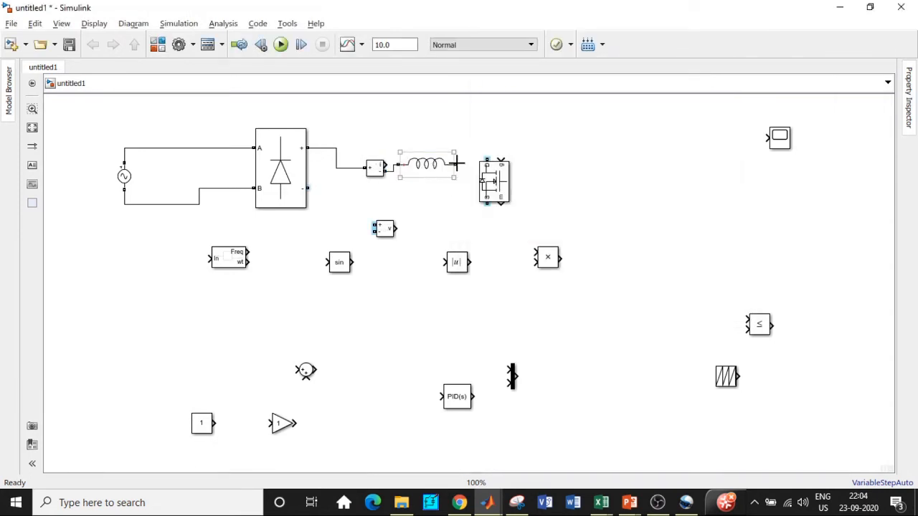
{"action": "left_click_drag", "start_coordinate": [456, 164], "coordinate": [487, 161]}
{"action": "left_click_drag", "start_coordinate": [487, 205], "coordinate": [307, 188]}
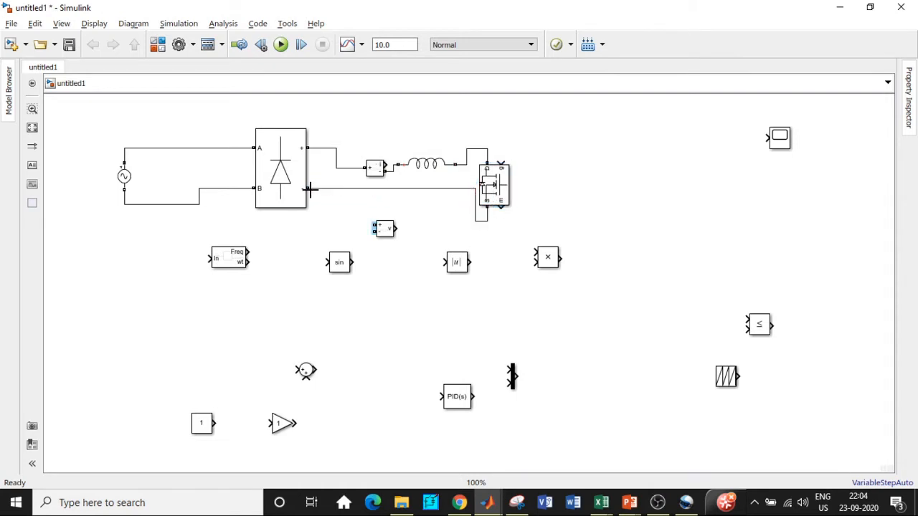
Step: Turn off the measurement port of the Mosfet block
{"action": "double_click", "coordinate": [499, 193]}
{"action": "scroll", "coordinate": [527, 269], "scroll_direction": "down", "scroll_amount": 5}
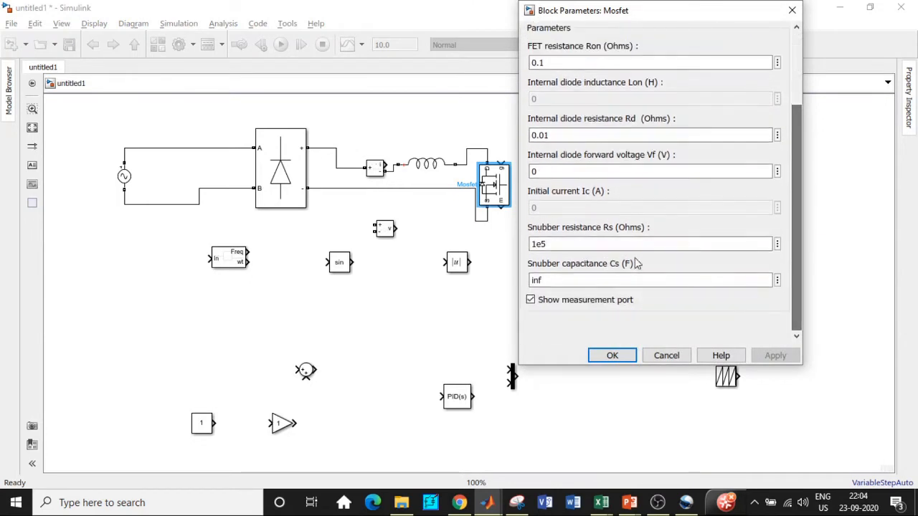
{"action": "left_click", "coordinate": [531, 300]}
{"action": "left_click", "coordinate": [612, 355]}
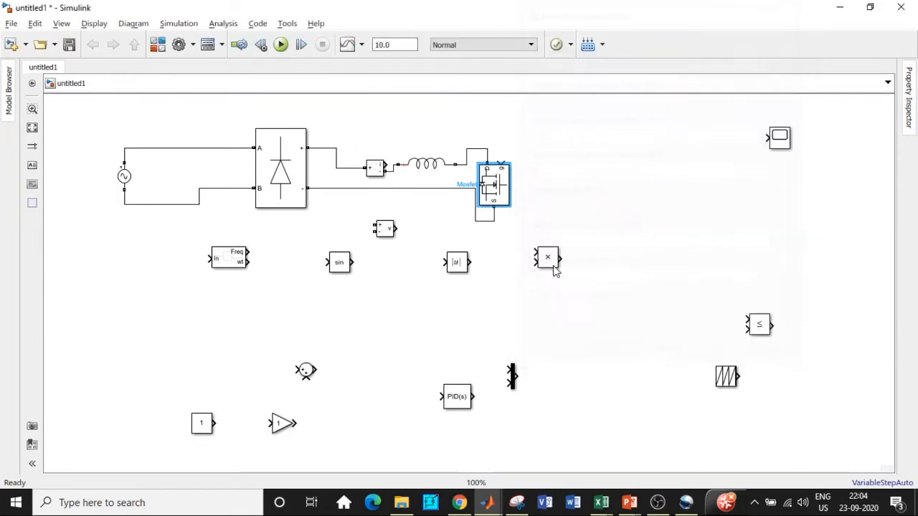
Step: Copy the inductor branch to the far side of the Mosfet and rotate the copy to vertical
{"action": "left_click", "coordinate": [443, 157]}
{"action": "left_click_drag", "start_coordinate": [432, 165], "coordinate": [602, 188]}
{"action": "key", "text": "ctrl+r"}
Step: Change the copied vertical branch to type C with a capacitance of 1000e-6 F
{"action": "double_click", "coordinate": [598, 186]}
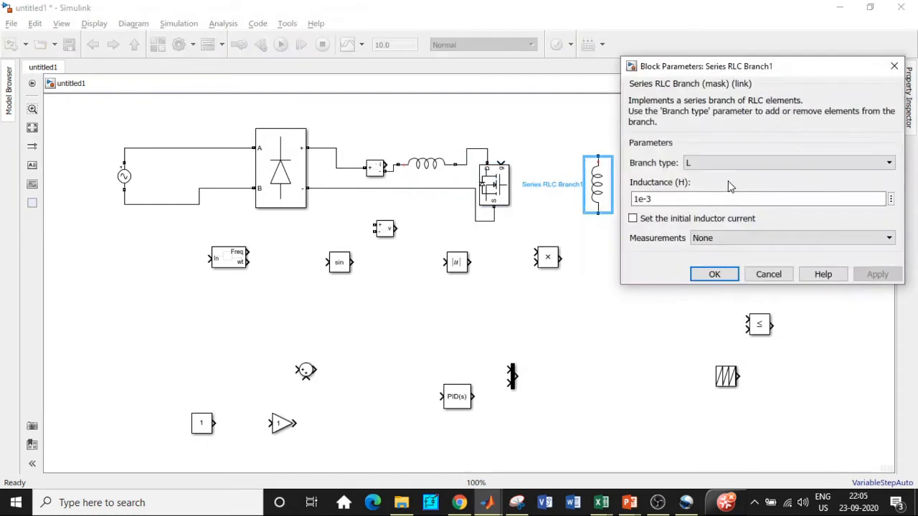
{"action": "left_click", "coordinate": [714, 163]}
{"action": "left_click", "coordinate": [689, 208]}
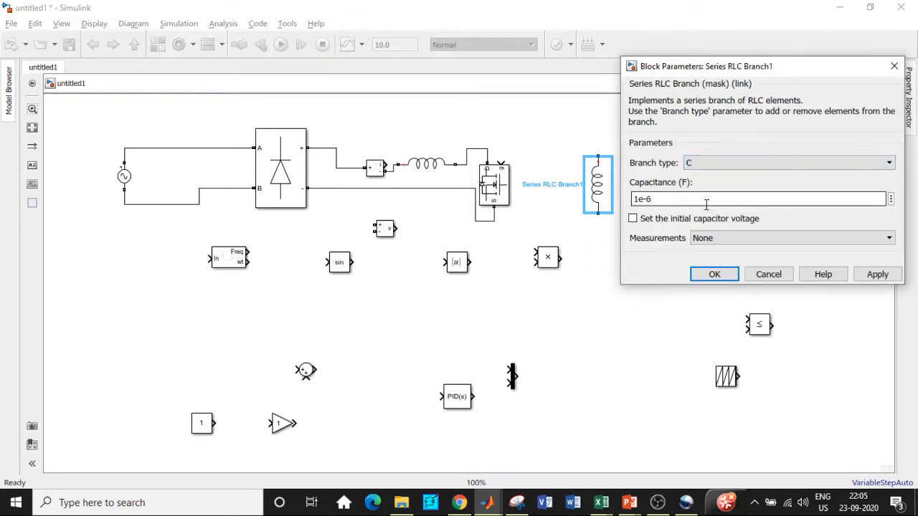
{"action": "left_click", "coordinate": [640, 198]}
{"action": "type", "text": "000"}
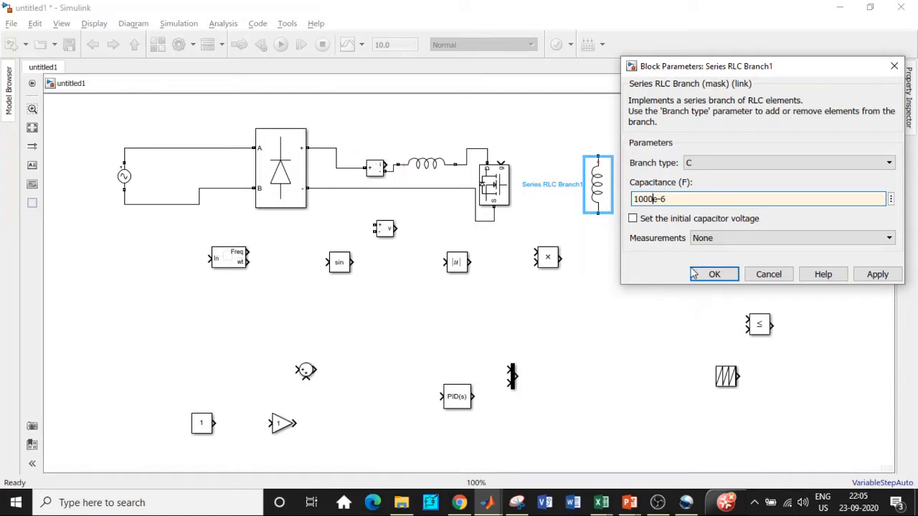
{"action": "left_click", "coordinate": [712, 274]}
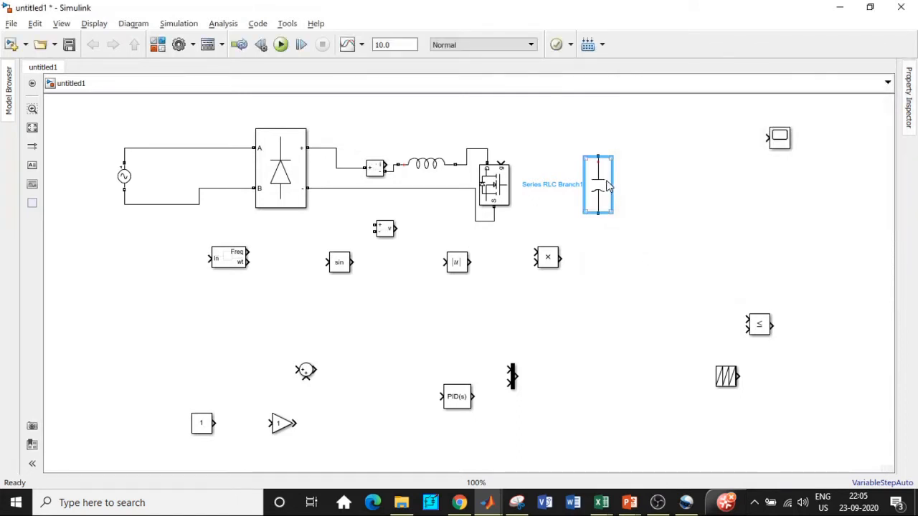
Step: Copy the capacitor branch to the load side and change the copy to type R with a resistance of 500 ohms
{"action": "left_click_drag", "start_coordinate": [609, 187], "coordinate": [672, 182]}
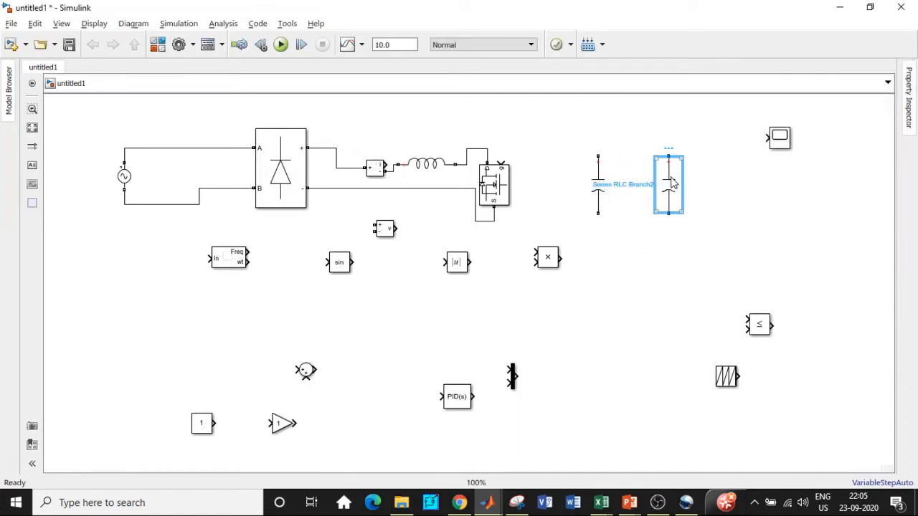
{"action": "double_click", "coordinate": [671, 183]}
{"action": "left_click", "coordinate": [539, 163]}
{"action": "left_click", "coordinate": [492, 188]}
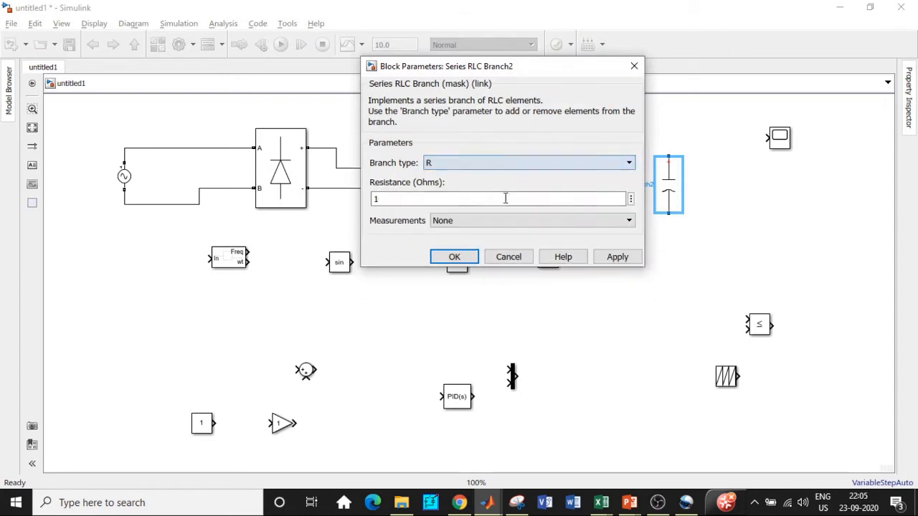
{"action": "left_click", "coordinate": [421, 203]}
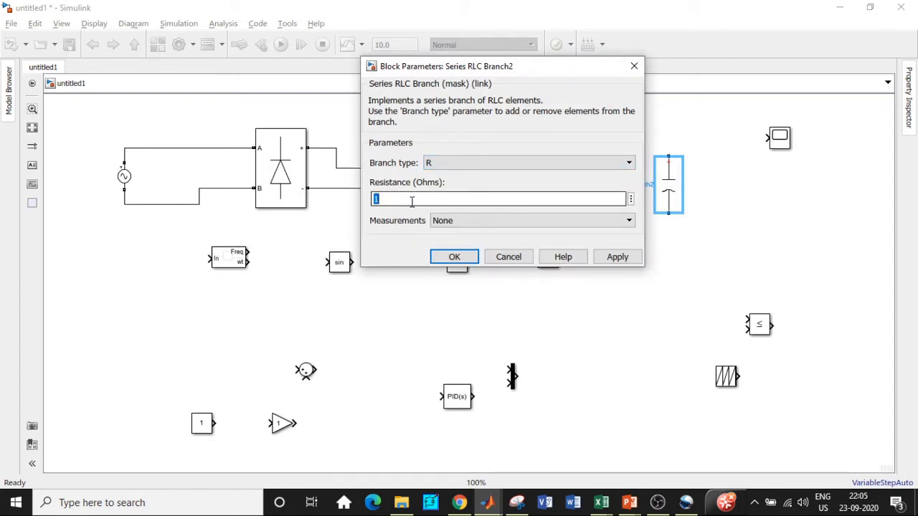
{"action": "type", "text": "500"}
{"action": "left_click", "coordinate": [454, 257]}
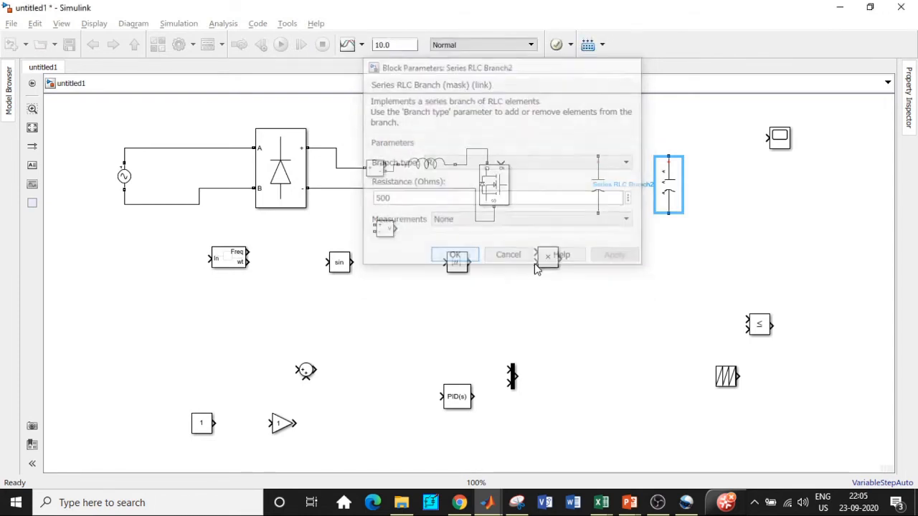
Step: Wire the capacitor and the resistor in parallel across the Mosfet's drain and source lines
{"action": "left_click_drag", "start_coordinate": [598, 155], "coordinate": [487, 148]}
{"action": "left_click_drag", "start_coordinate": [597, 213], "coordinate": [494, 220]}
{"action": "key", "text": "Delete"}
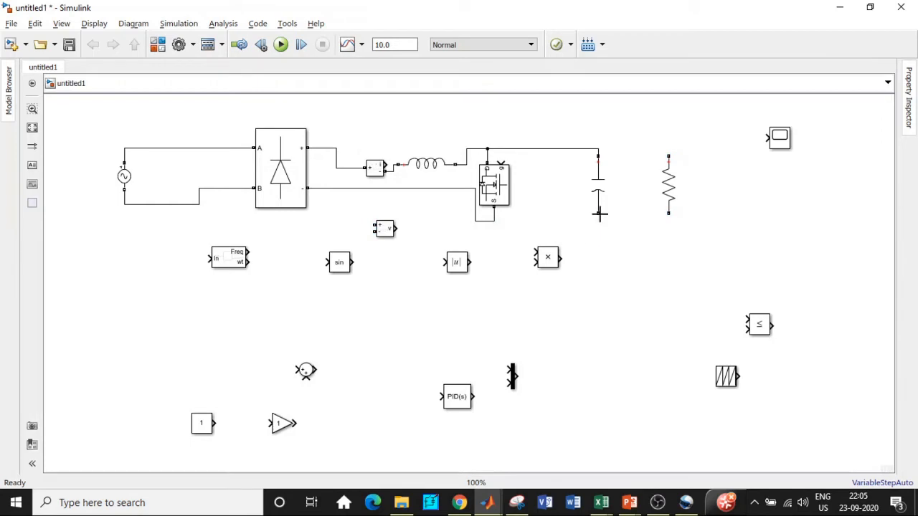
{"action": "left_click_drag", "start_coordinate": [598, 212], "coordinate": [492, 221]}
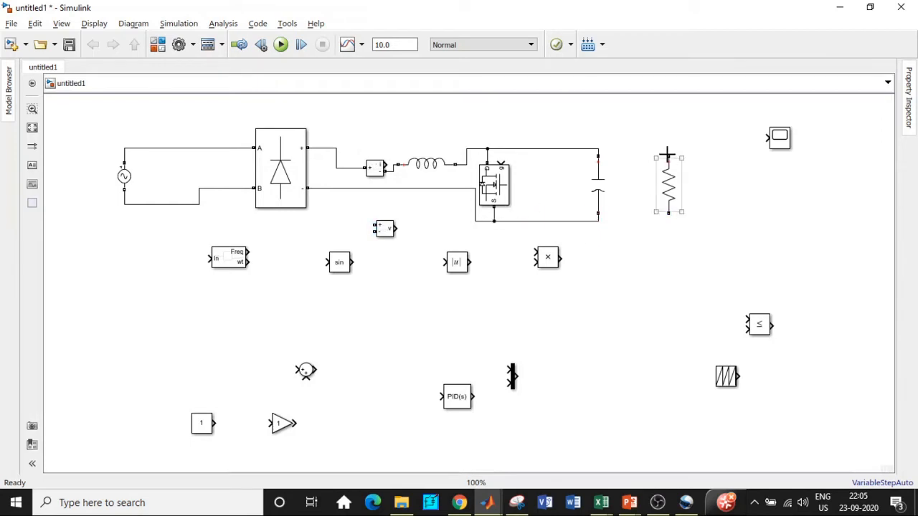
{"action": "left_click_drag", "start_coordinate": [668, 155], "coordinate": [598, 149]}
{"action": "mouse_move", "coordinate": [669, 213]}
{"action": "left_mouse_down"}
{"action": "mouse_move", "coordinate": [590, 219]}
{"action": "mouse_move", "coordinate": [597, 222]}
{"action": "left_mouse_up"}
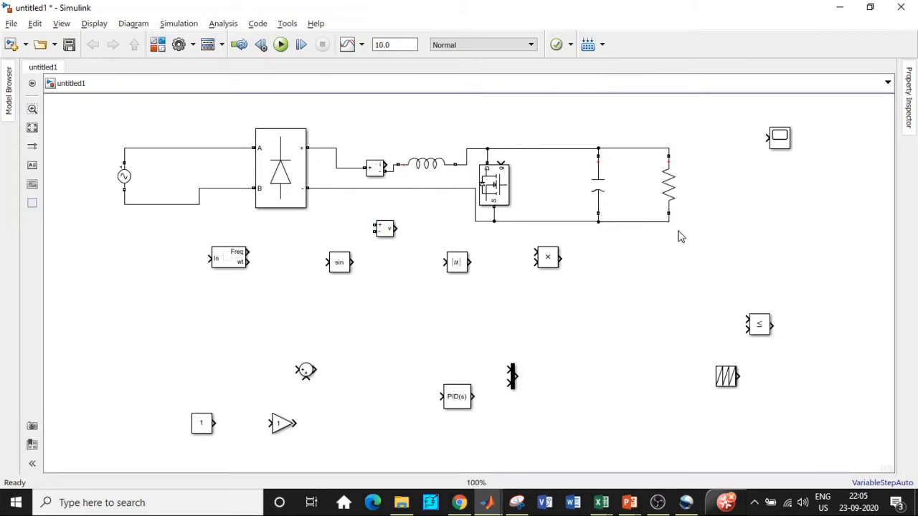
Step: Place the Scope and a copied Voltage Measurement beyond the load, wiring the measurement across the resistor and into the Scope
{"action": "left_click_drag", "start_coordinate": [779, 138], "coordinate": [806, 184]}
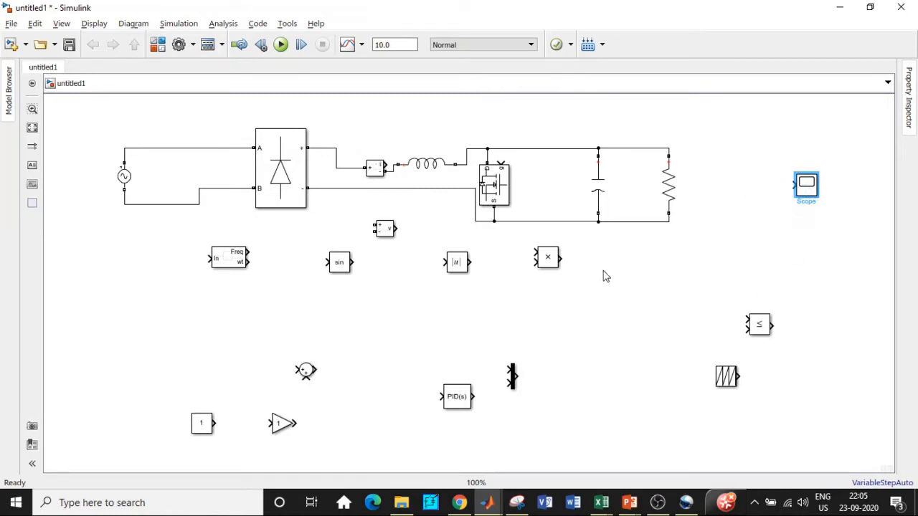
{"action": "left_click", "coordinate": [383, 228]}
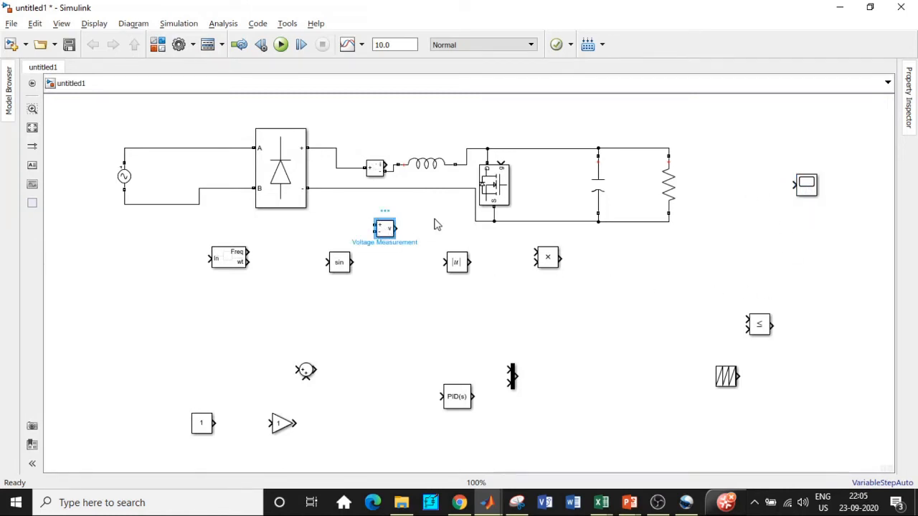
{"action": "mouse_move", "coordinate": [385, 228]}
{"action": "left_mouse_down"}
{"action": "mouse_move", "coordinate": [396, 237]}
{"action": "mouse_move", "coordinate": [586, 234]}
{"action": "mouse_move", "coordinate": [746, 185]}
{"action": "mouse_move", "coordinate": [768, 186]}
{"action": "mouse_move", "coordinate": [666, 148]}
{"action": "left_mouse_up"}
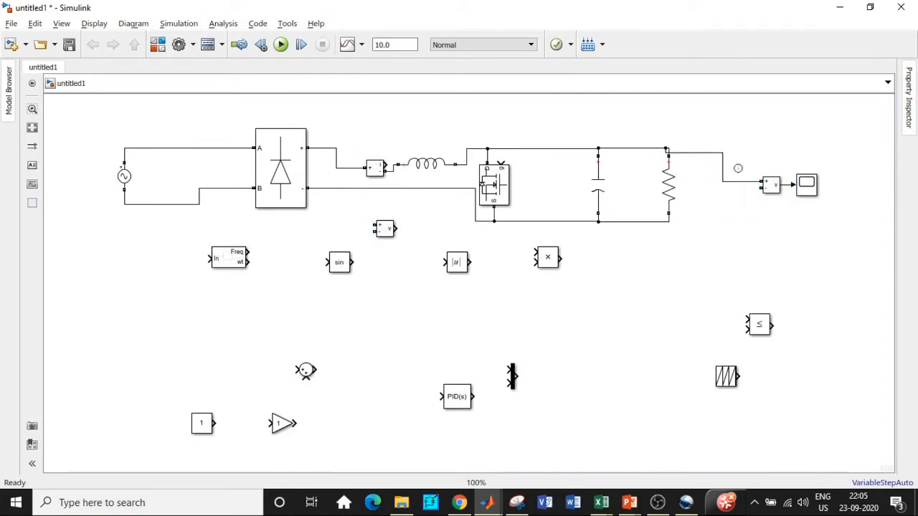
{"action": "left_click_drag", "start_coordinate": [758, 192], "coordinate": [669, 221]}
Step: Place another Voltage Measurement copy beside the PLL, wiring its inputs across the AC source and its output to the PLL
{"action": "left_click", "coordinate": [386, 229]}
{"action": "left_click_drag", "start_coordinate": [386, 229], "coordinate": [166, 233]}
{"action": "left_click_drag", "start_coordinate": [170, 234], "coordinate": [150, 148]}
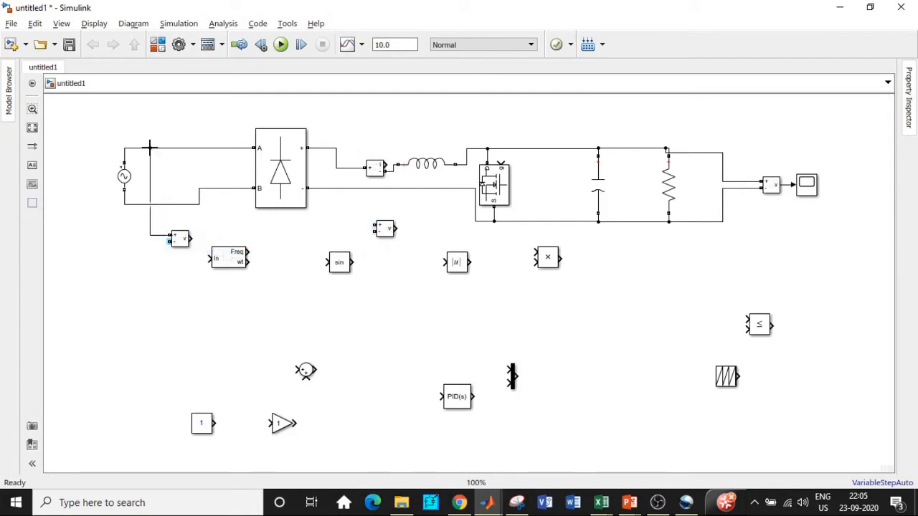
{"action": "left_click_drag", "start_coordinate": [170, 242], "coordinate": [139, 205]}
{"action": "key", "text": "Delete"}
{"action": "left_click_drag", "start_coordinate": [170, 241], "coordinate": [134, 204]}
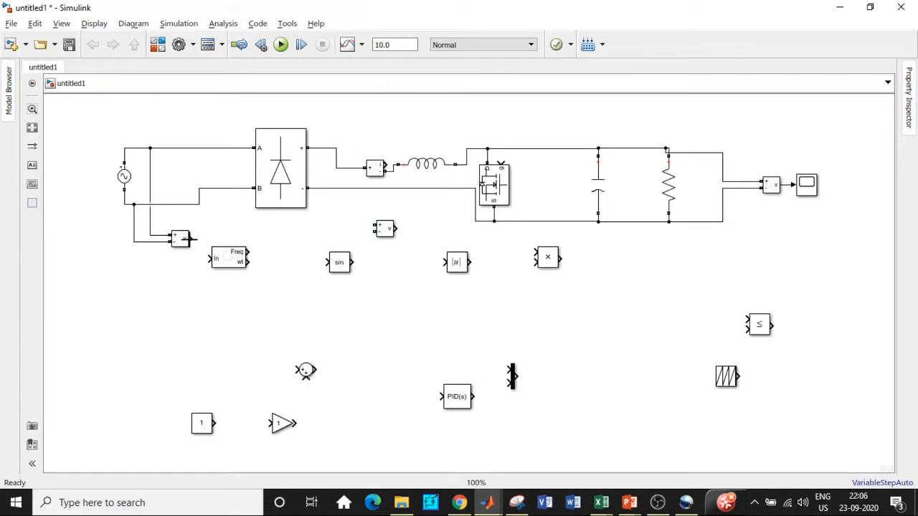
Step: Set the AC Voltage Source frequency to 50 Hz
{"action": "double_click", "coordinate": [124, 176]}
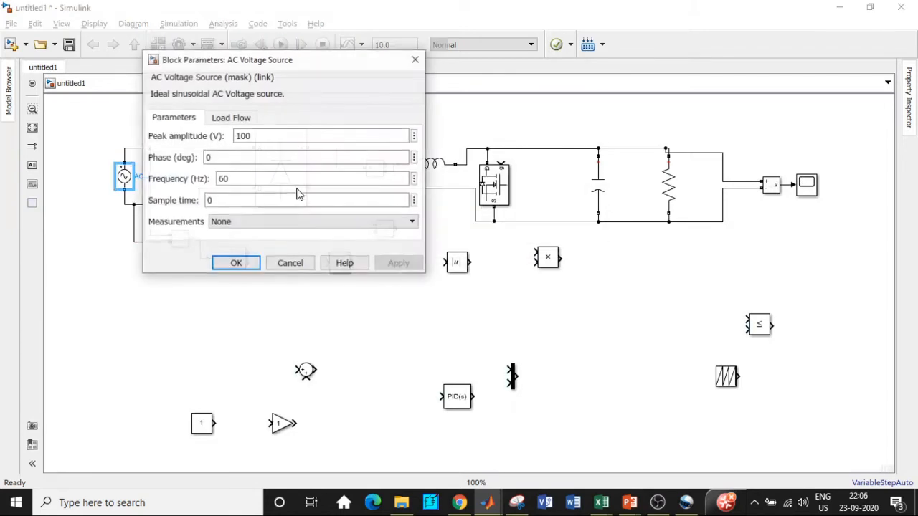
{"action": "double_click", "coordinate": [223, 179]}
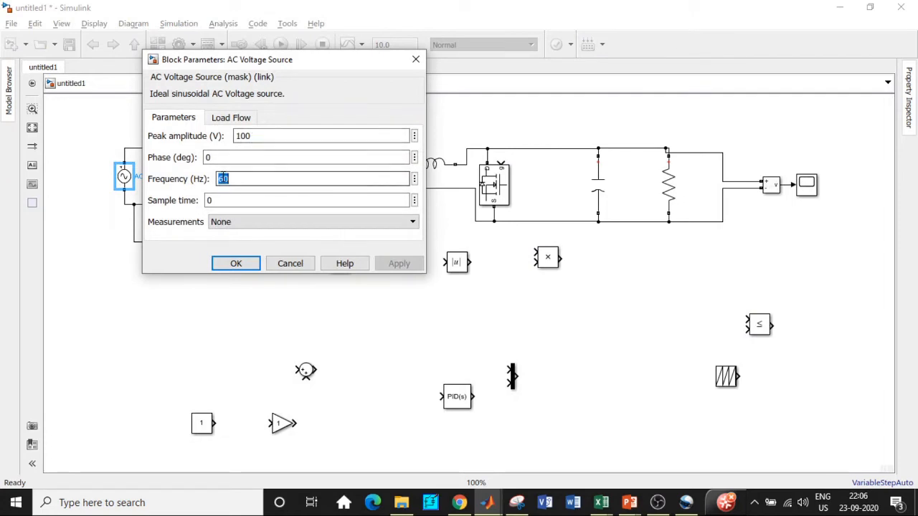
{"action": "left_click", "coordinate": [229, 178]}
{"action": "key", "text": "BackSpace"}
{"action": "type", "text": "5"}
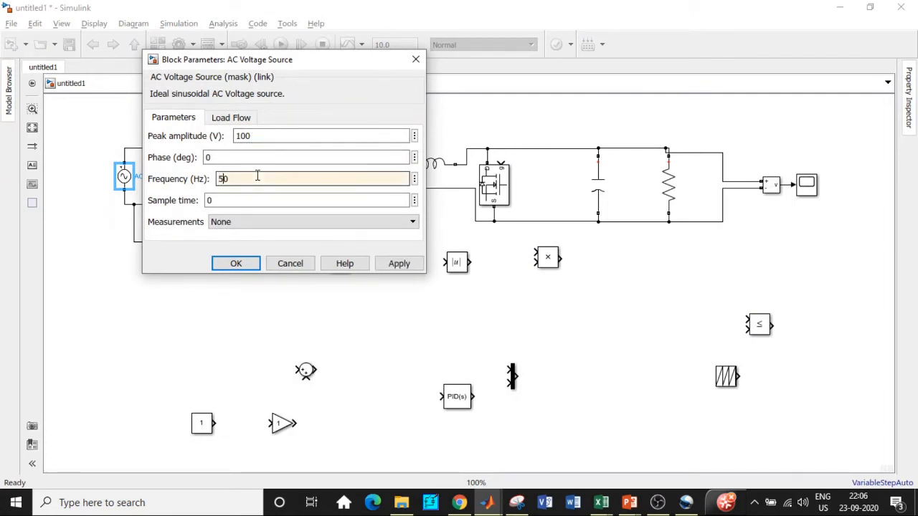
{"action": "left_click", "coordinate": [246, 264]}
Step: Set the PLL block's initial inputs for phase and frequency to [0, 50]
{"action": "left_click", "coordinate": [242, 262]}
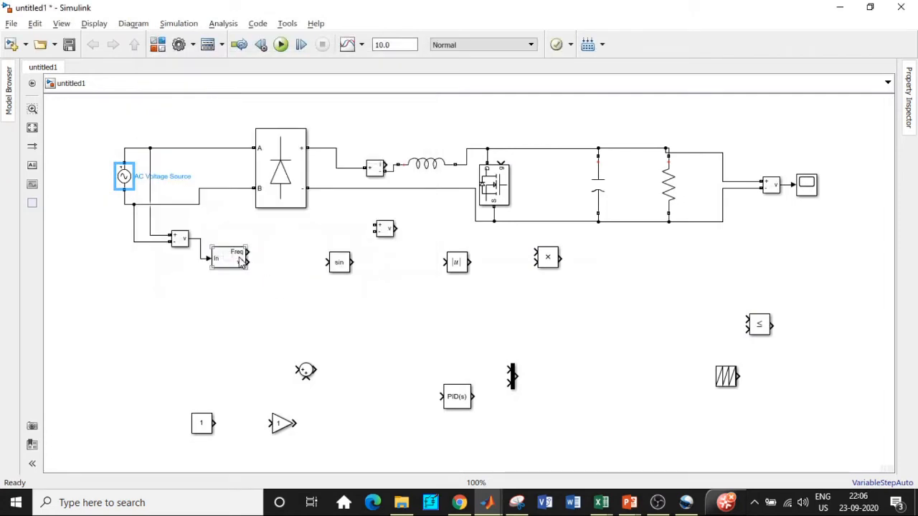
{"action": "double_click", "coordinate": [242, 261]}
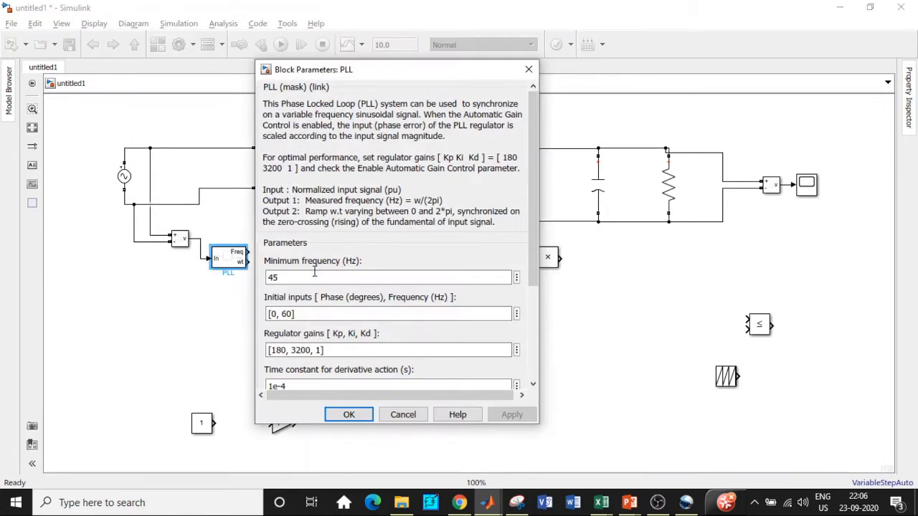
{"action": "double_click", "coordinate": [289, 314]}
{"action": "left_click", "coordinate": [289, 313]}
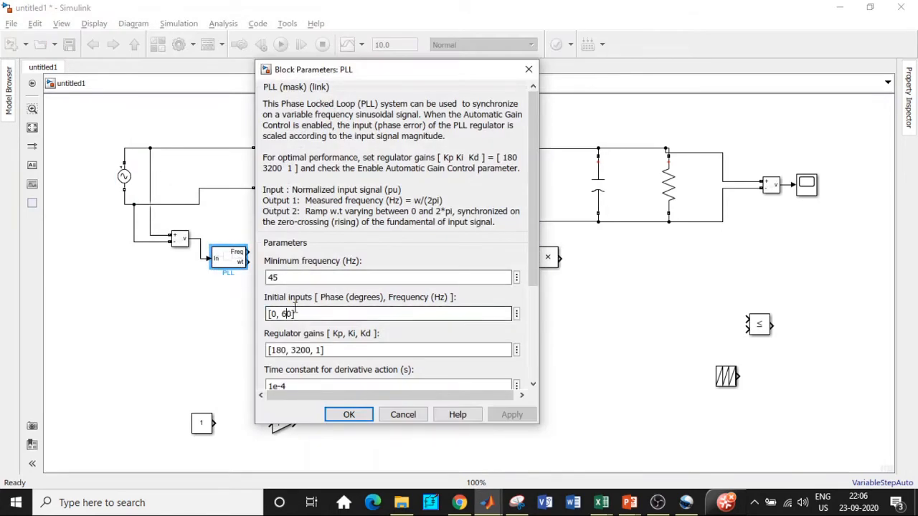
{"action": "key", "text": "BackSpace"}
{"action": "type", "text": "5"}
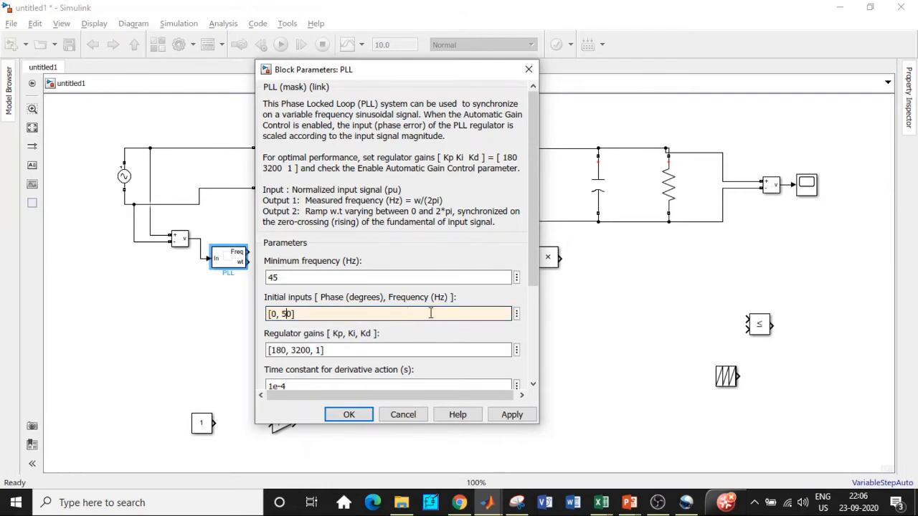
{"action": "left_click", "coordinate": [349, 415]}
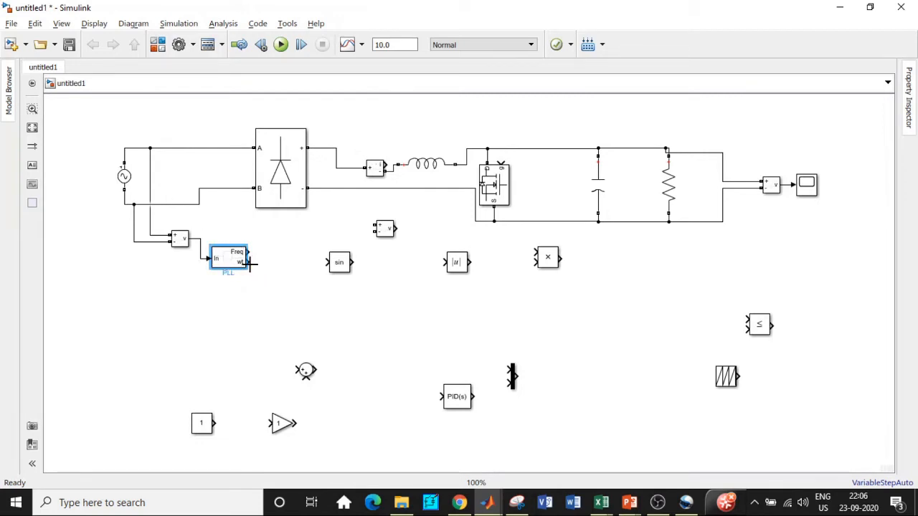
Step: Connect the PLL's wt output to the sin block and place a copy of the Gain block wired to the sin output
{"action": "left_click_drag", "start_coordinate": [248, 262], "coordinate": [326, 262]}
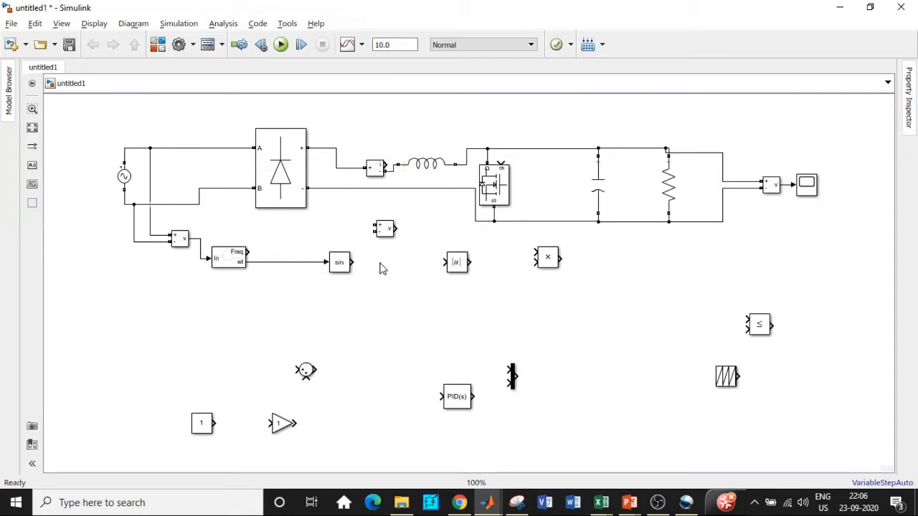
{"action": "left_click", "coordinate": [281, 423]}
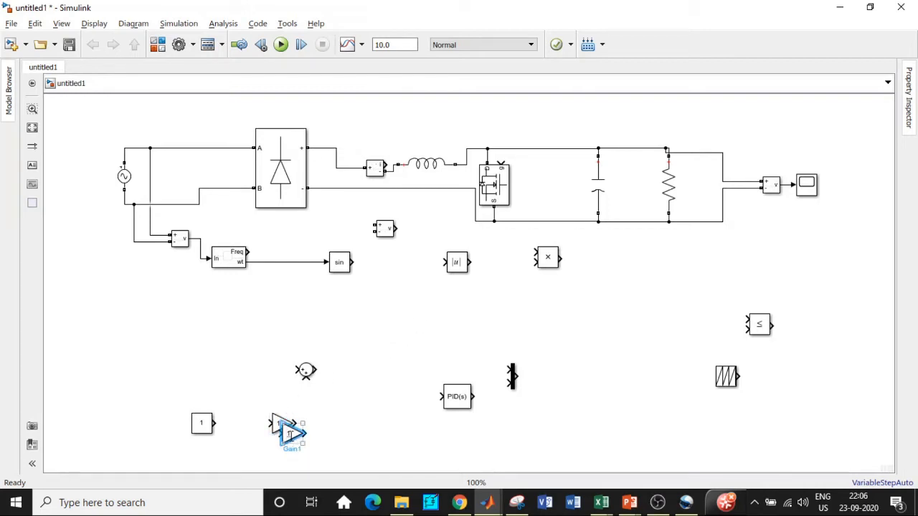
{"action": "left_click_drag", "start_coordinate": [278, 422], "coordinate": [385, 265]}
{"action": "left_click", "coordinate": [379, 263]}
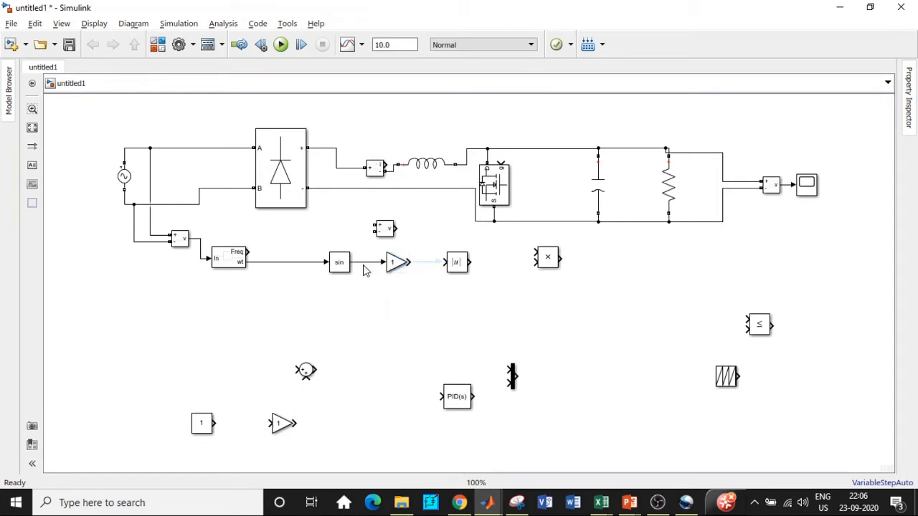
Step: Set the copied gain to 1.41 and wire it through the absolute-value block to the first input of the product block
{"action": "double_click", "coordinate": [396, 263]}
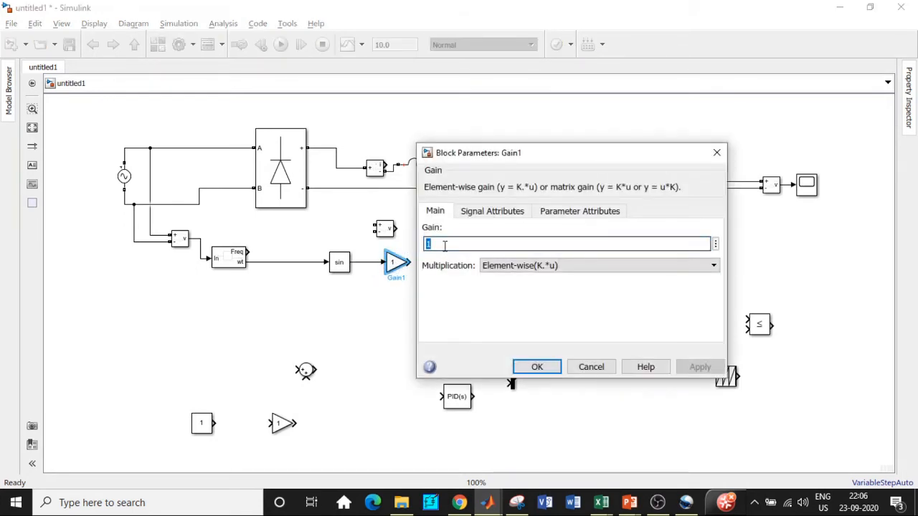
{"action": "type", "text": "1.41"}
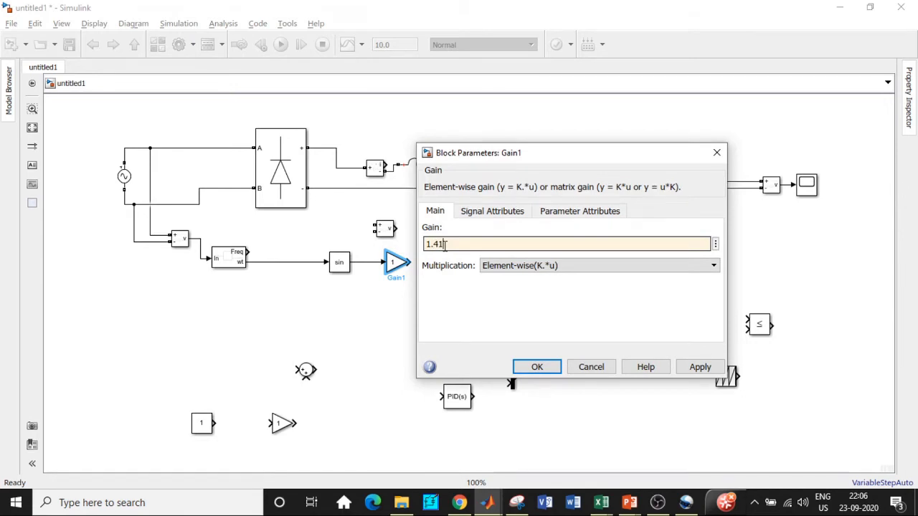
{"action": "left_click", "coordinate": [536, 366]}
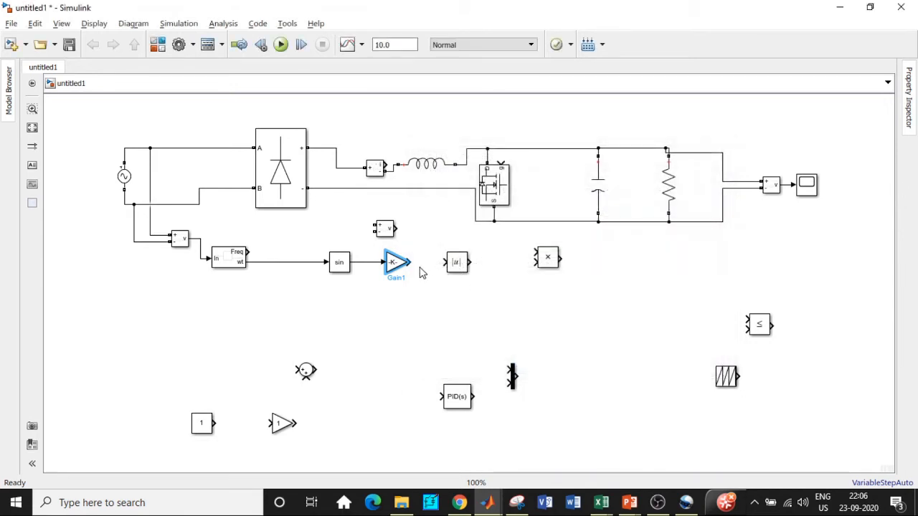
{"action": "left_click_drag", "start_coordinate": [411, 262], "coordinate": [449, 262]}
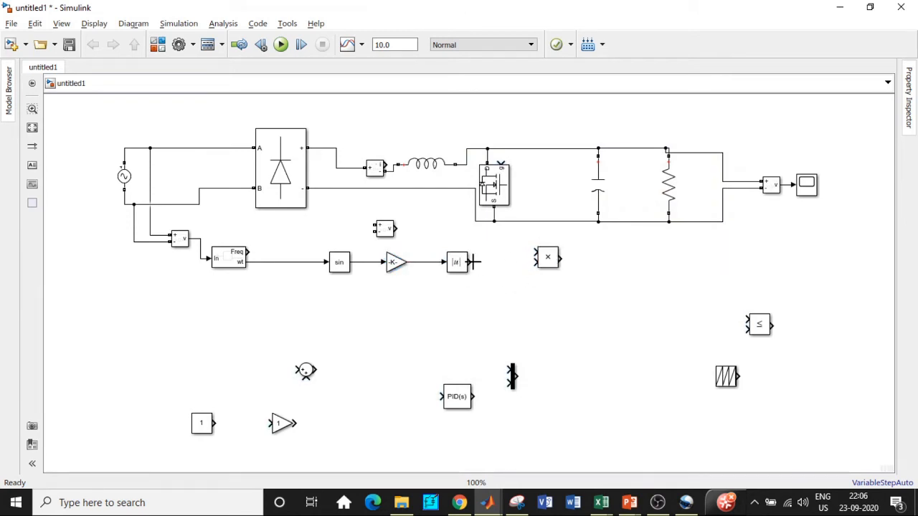
{"action": "left_click_drag", "start_coordinate": [473, 262], "coordinate": [537, 253]}
Step: Branch the output voltage signal to the remaining Gain block and reposition that block in line with the Sum block, clear of the Constant
{"action": "left_click_drag", "start_coordinate": [788, 185], "coordinate": [771, 228]}
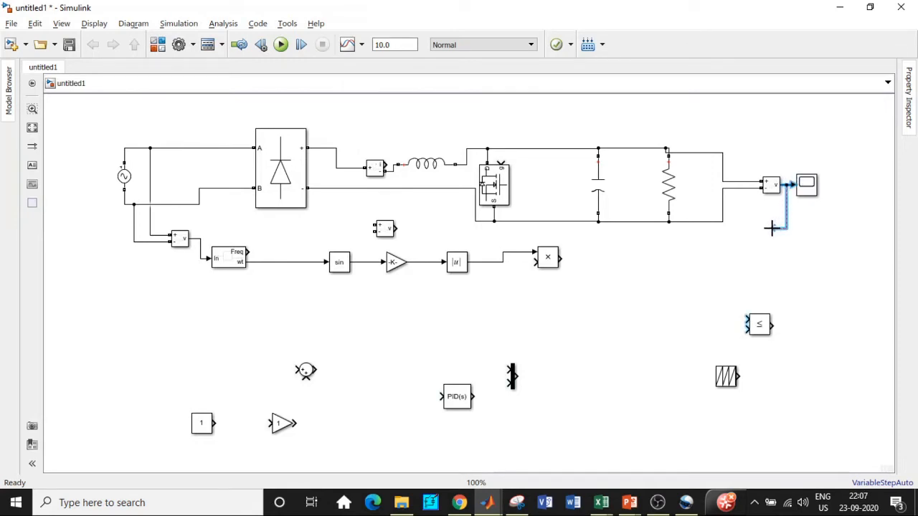
{"action": "left_click_drag", "start_coordinate": [771, 228], "coordinate": [267, 424]}
{"action": "left_click_drag", "start_coordinate": [201, 424], "coordinate": [198, 453]}
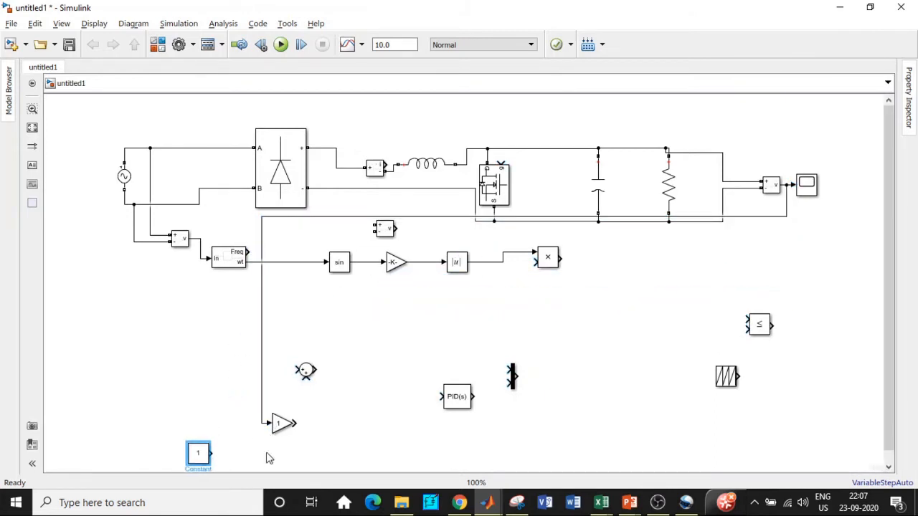
{"action": "left_click_drag", "start_coordinate": [280, 426], "coordinate": [242, 371]}
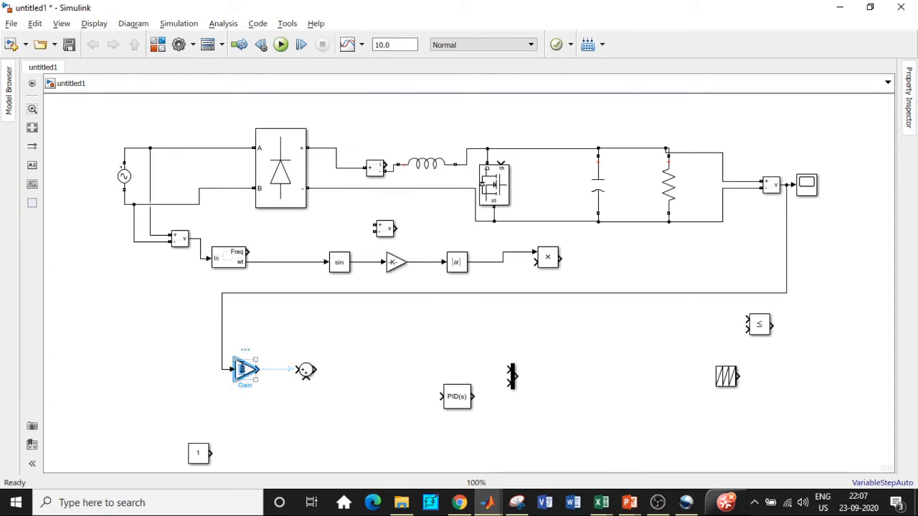
Step: Set the output voltage feedback gain to 1/500 and move the Constant block up closer beneath the Gain block
{"action": "double_click", "coordinate": [244, 371]}
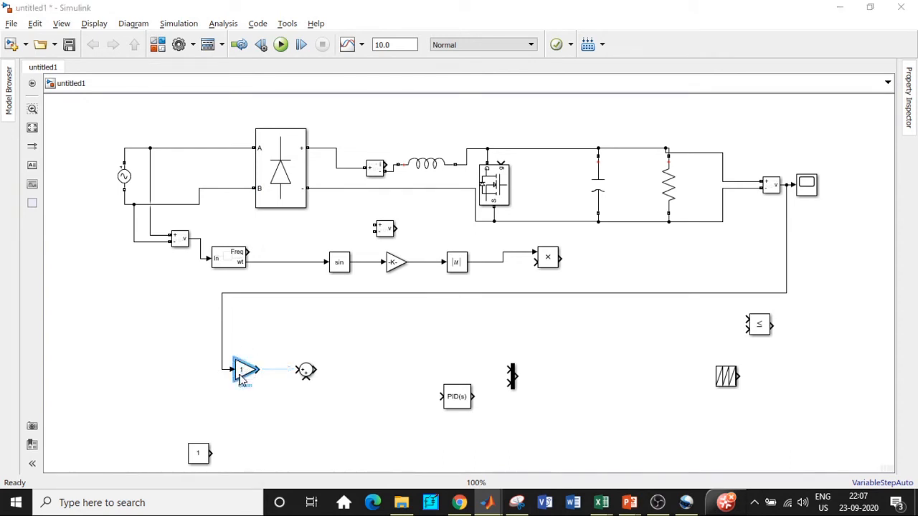
{"action": "type", "text": "1"}
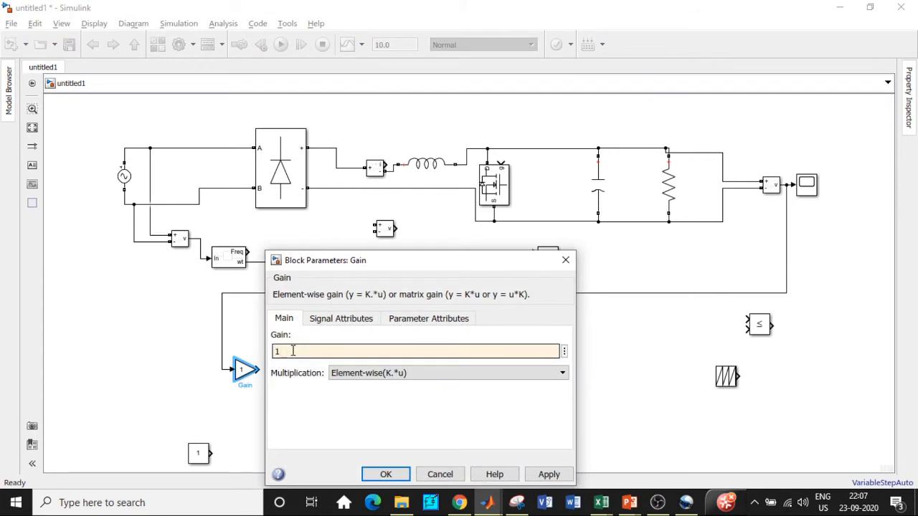
{"action": "type", "text": "/500"}
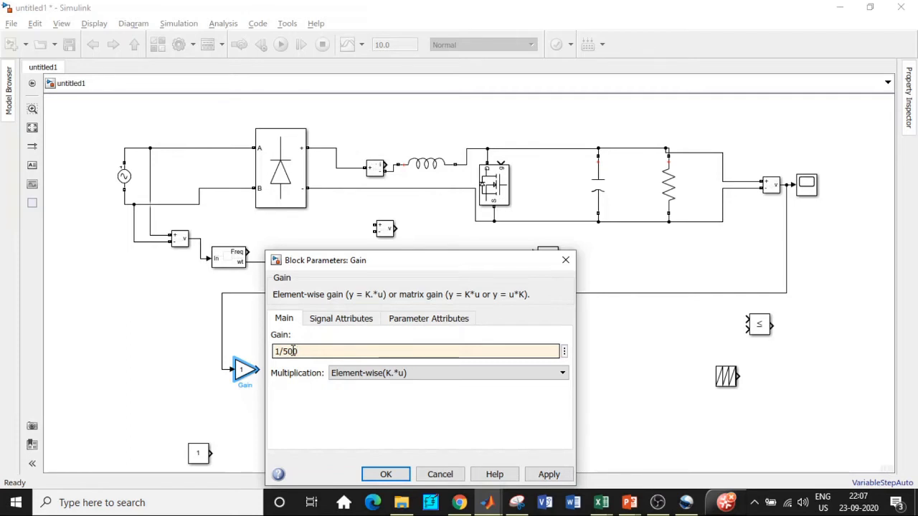
{"action": "left_click", "coordinate": [383, 476]}
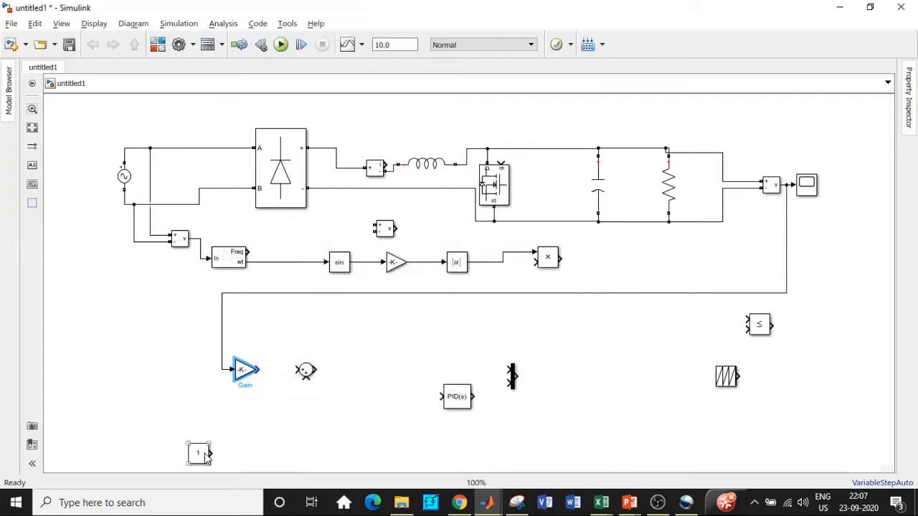
{"action": "left_click_drag", "start_coordinate": [203, 455], "coordinate": [203, 427]}
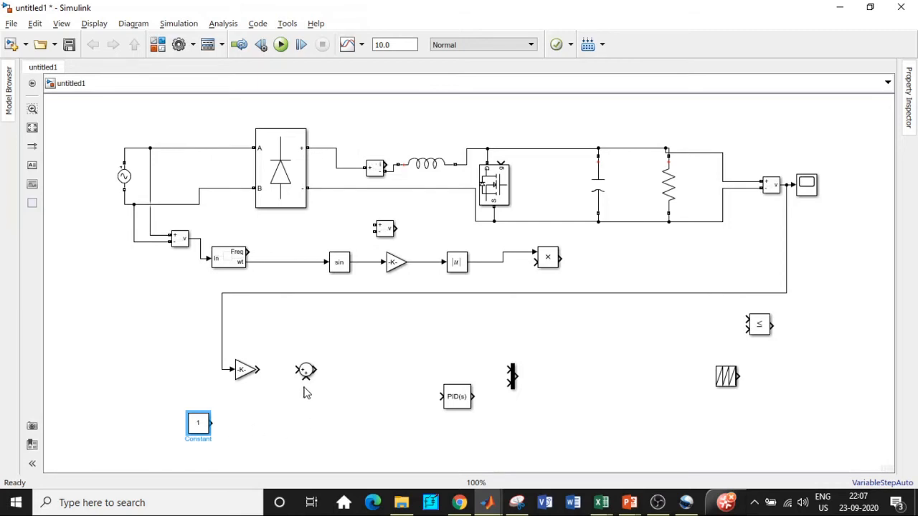
Step: Wire the output voltage feedback gain to the Sum block and place a copy of that gain connected to the Constant's output
{"action": "left_click_drag", "start_coordinate": [258, 370], "coordinate": [302, 371]}
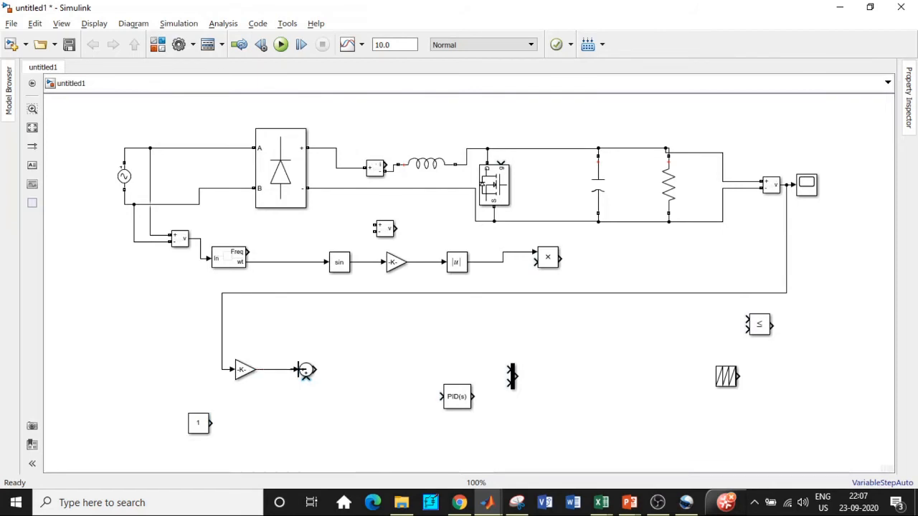
{"action": "left_click", "coordinate": [245, 370]}
{"action": "key", "text": "ctrl+c"}
{"action": "key", "text": "ctrl+v"}
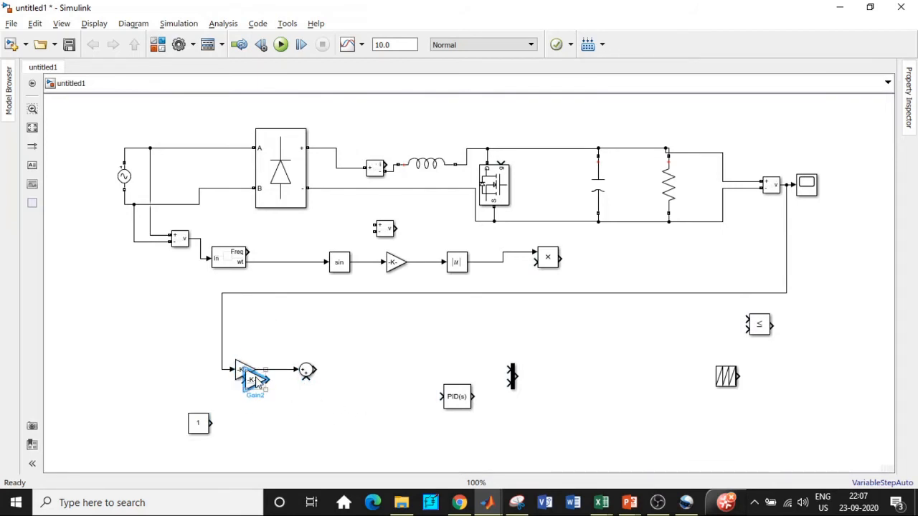
{"action": "left_click_drag", "start_coordinate": [251, 379], "coordinate": [245, 423]}
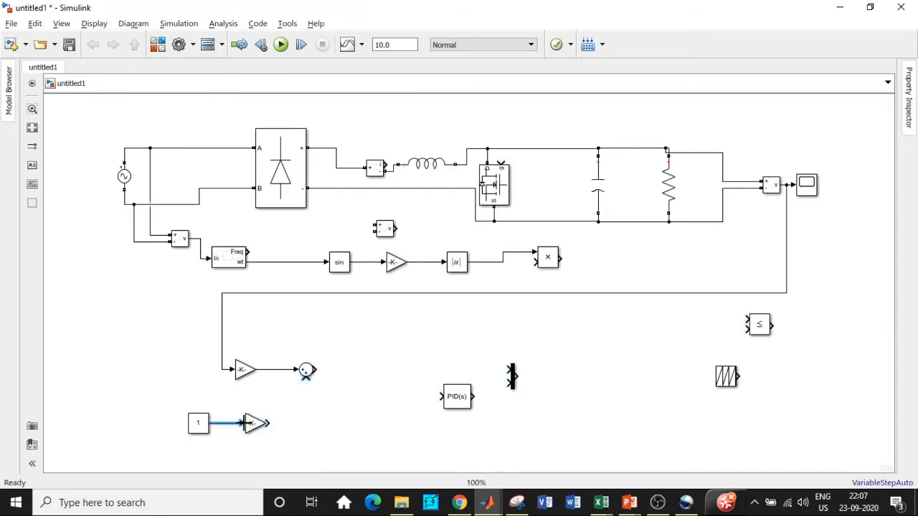
Step: Set the Constant value to 200 and wire its scaled output from the copied gain to the second Sum input
{"action": "left_click", "coordinate": [204, 426]}
{"action": "double_click", "coordinate": [203, 425]}
{"action": "type", "text": "200"}
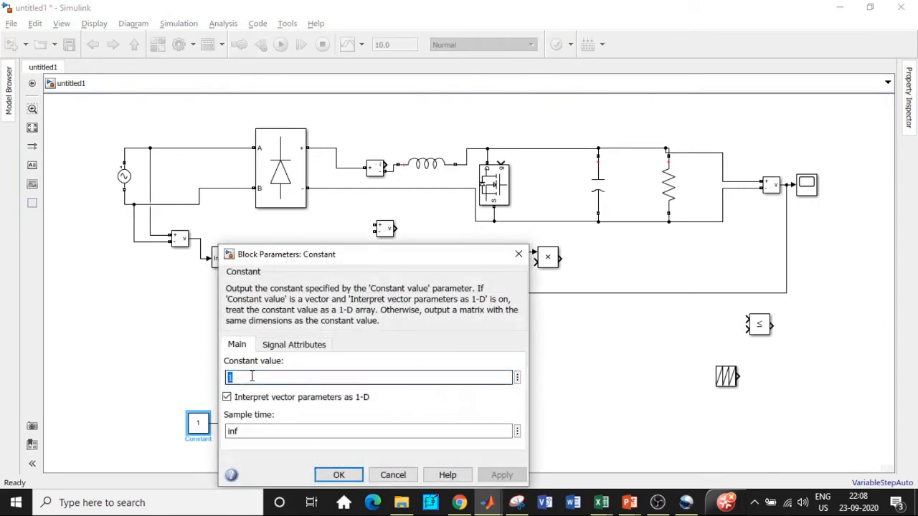
{"action": "left_click", "coordinate": [332, 474]}
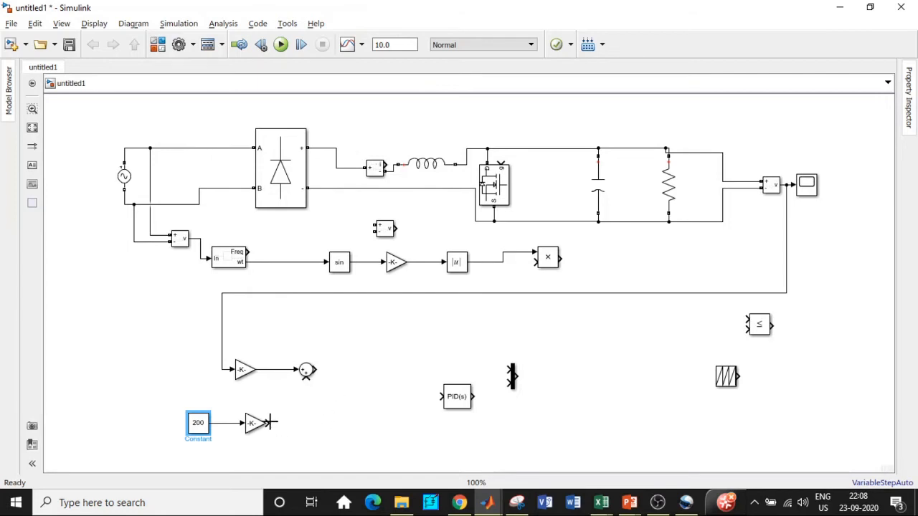
{"action": "left_click_drag", "start_coordinate": [269, 423], "coordinate": [306, 377]}
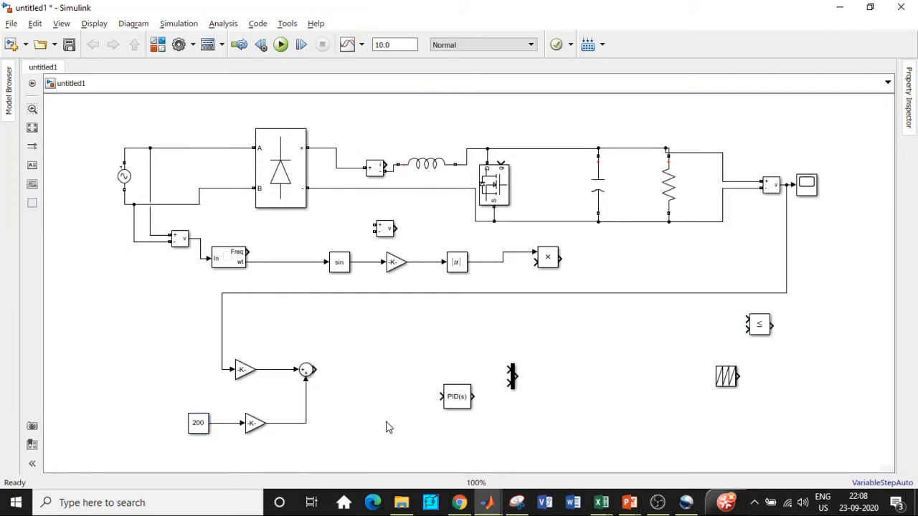
Step: Set the Sum block's list of signs to |-+ and wire its output to the PID Controller input
{"action": "double_click", "coordinate": [306, 369]}
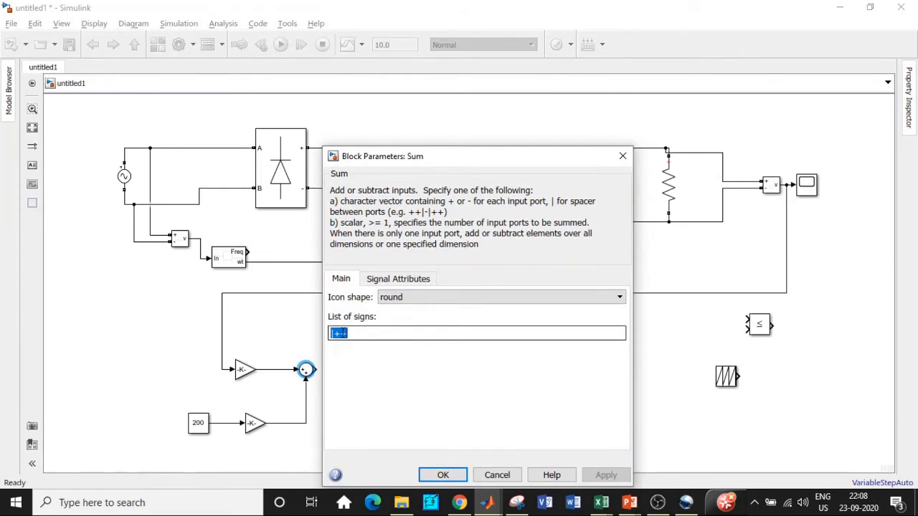
{"action": "left_click", "coordinate": [343, 334]}
{"action": "key", "text": "BackSpace"}
{"action": "type", "text": "-"}
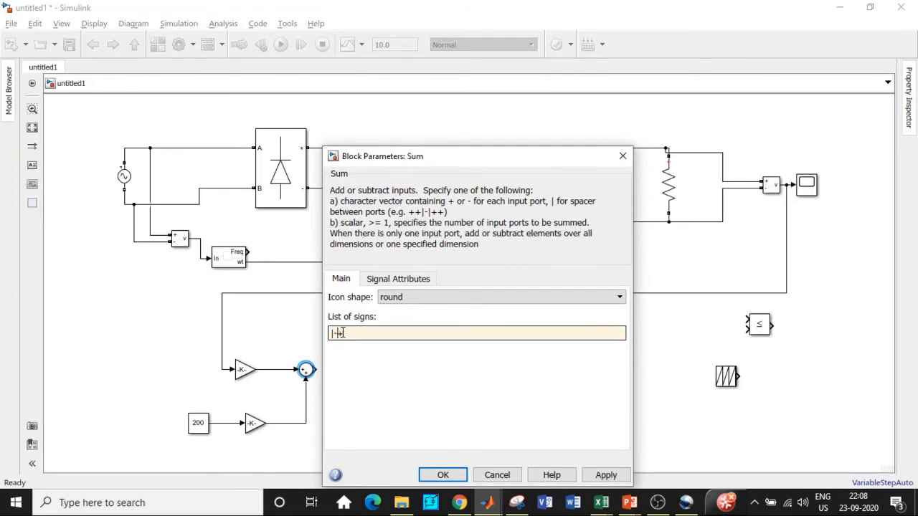
{"action": "left_click", "coordinate": [444, 475]}
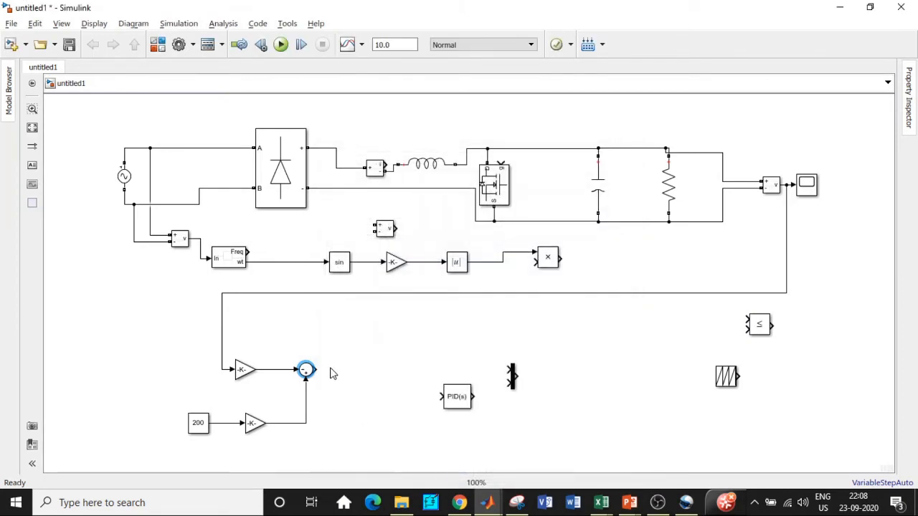
{"action": "left_click_drag", "start_coordinate": [314, 370], "coordinate": [440, 396]}
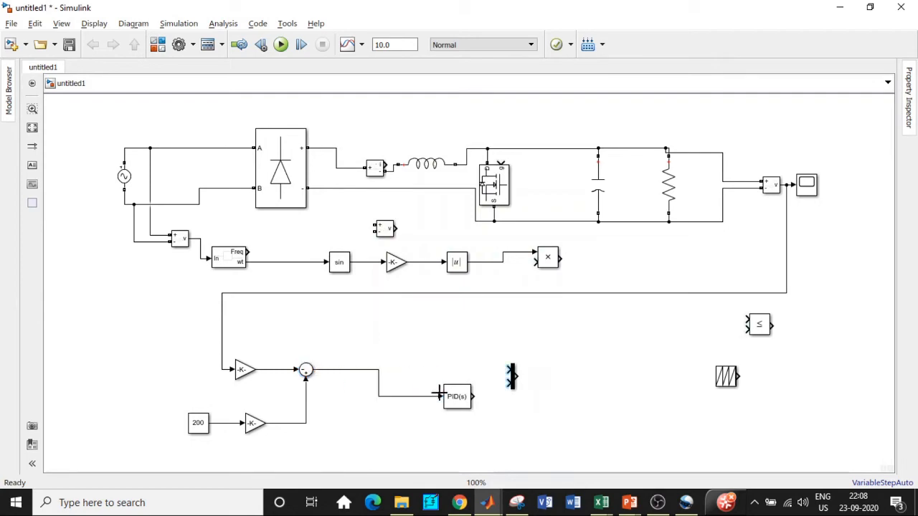
Step: Set the PID Controller's proportional gain to 0.001 and integral gain to 10, and wire its output to the product block's second input
{"action": "left_click", "coordinate": [459, 400]}
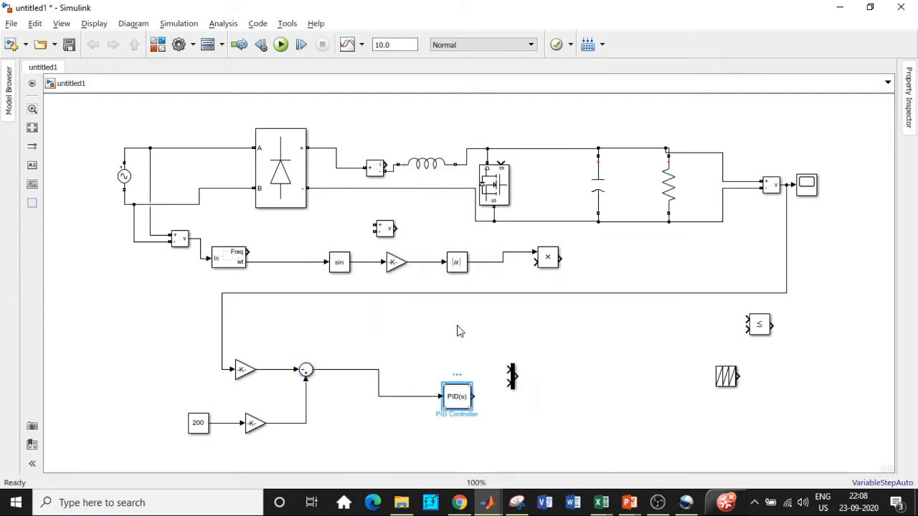
{"action": "double_click", "coordinate": [454, 396]}
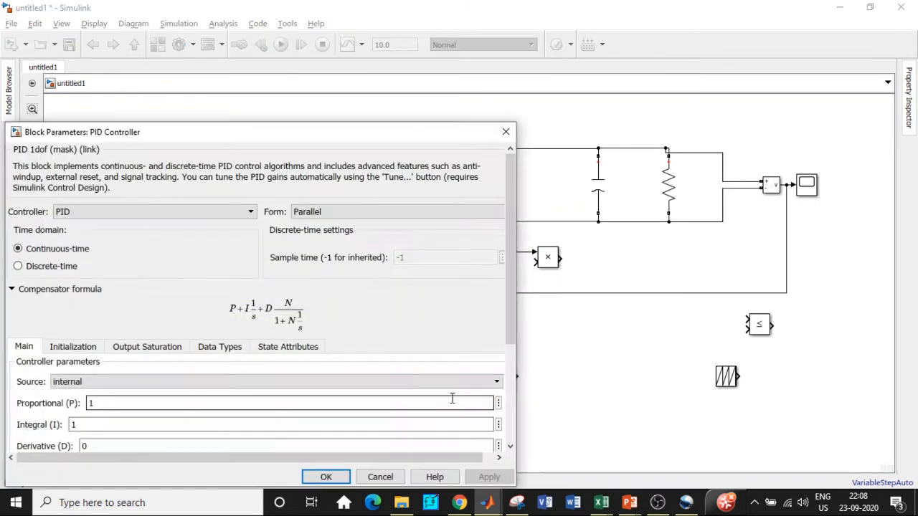
{"action": "double_click", "coordinate": [105, 402]}
{"action": "type", "text": "0.00"}
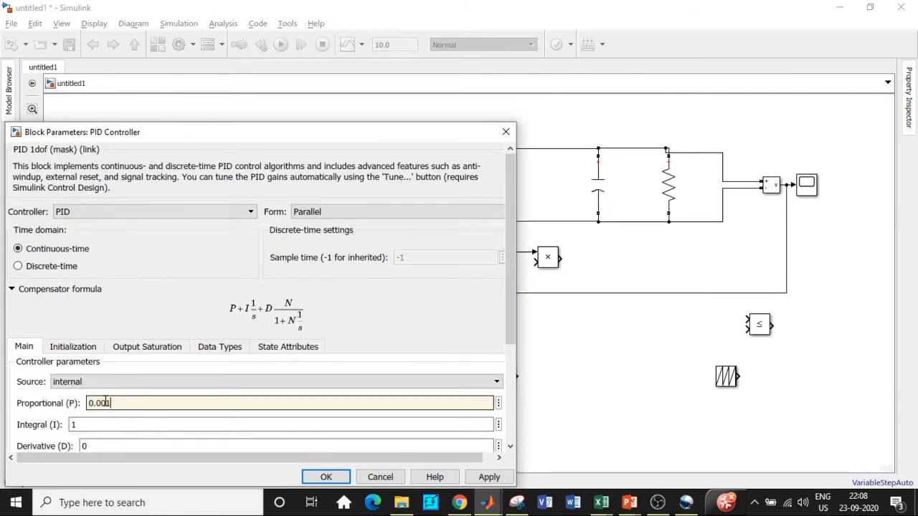
{"action": "type", "text": "1"}
{"action": "double_click", "coordinate": [94, 424]}
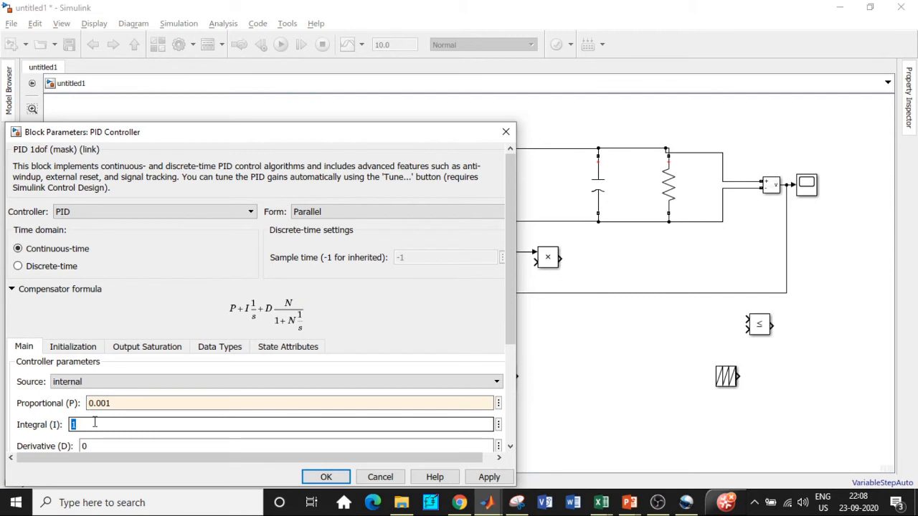
{"action": "type", "text": "1"}
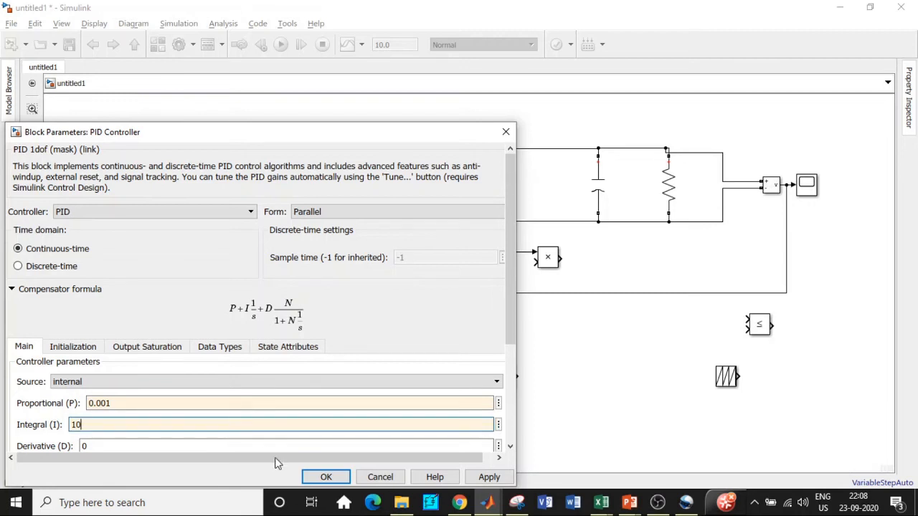
{"action": "left_click", "coordinate": [316, 477]}
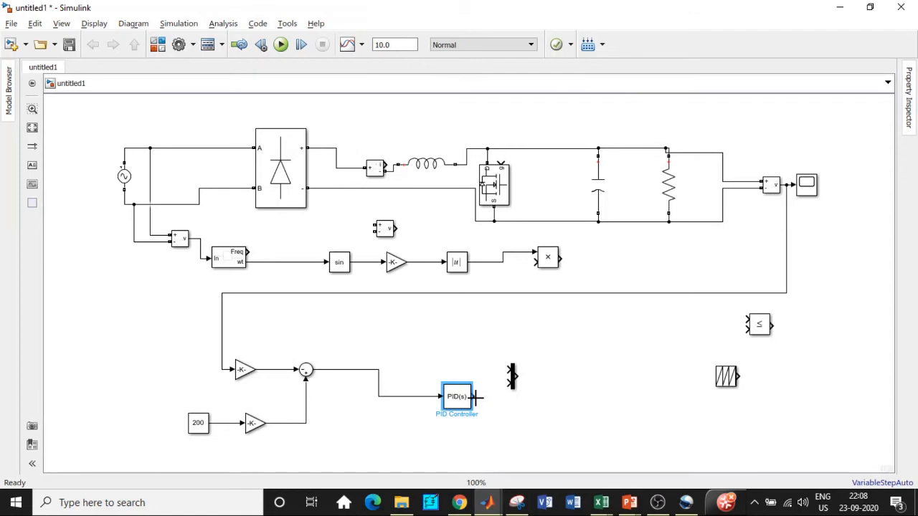
{"action": "left_click_drag", "start_coordinate": [476, 396], "coordinate": [534, 265]}
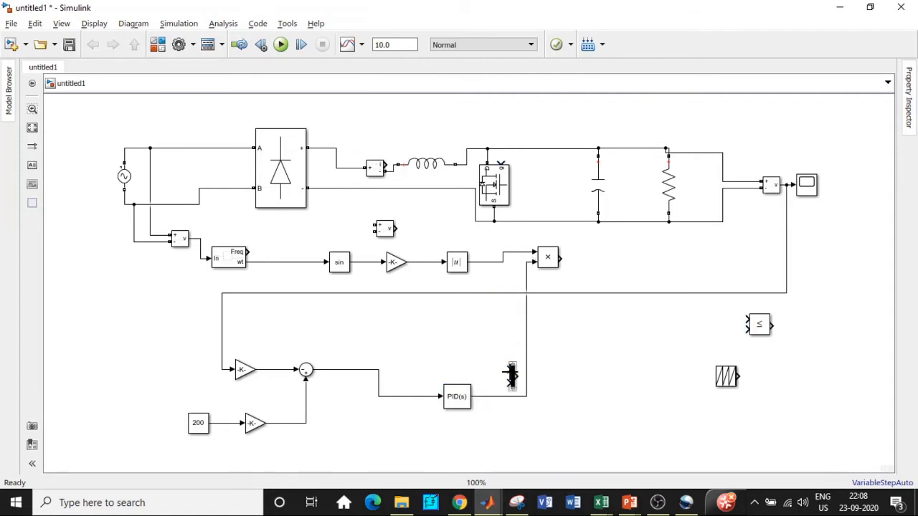
Step: Move the Mux beside the unconnected voltage measurement block and connect that measurement across the rectifier's positive and negative outputs
{"action": "mouse_move", "coordinate": [510, 372]}
{"action": "left_mouse_down"}
{"action": "mouse_move", "coordinate": [504, 359]}
{"action": "mouse_move", "coordinate": [513, 383]}
{"action": "left_mouse_up"}
{"action": "left_click", "coordinate": [515, 384]}
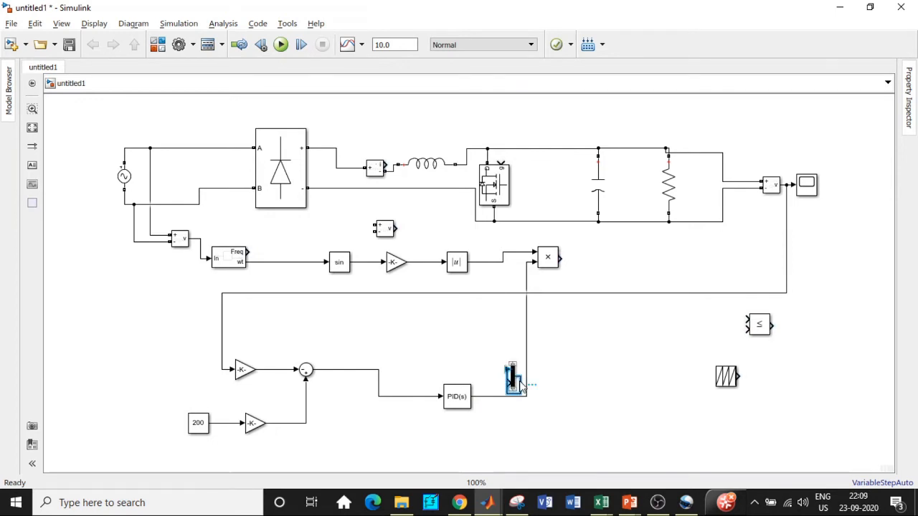
{"action": "mouse_move", "coordinate": [522, 387]}
{"action": "left_mouse_down"}
{"action": "mouse_move", "coordinate": [426, 216]}
{"action": "mouse_move", "coordinate": [331, 148]}
{"action": "left_mouse_up"}
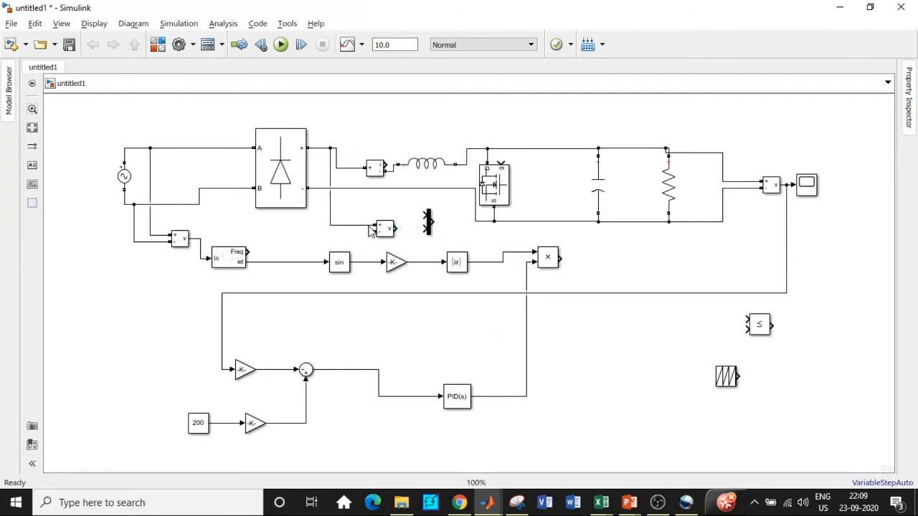
{"action": "left_click_drag", "start_coordinate": [373, 229], "coordinate": [354, 187]}
Step: Wire the rectifier voltage measurement and the inductor current measurement to the two Mux inputs
{"action": "left_click_drag", "start_coordinate": [402, 228], "coordinate": [424, 228]}
{"action": "mouse_move", "coordinate": [389, 170]}
{"action": "left_mouse_down"}
{"action": "mouse_move", "coordinate": [432, 216]}
{"action": "mouse_move", "coordinate": [387, 167]}
{"action": "left_mouse_up"}
{"action": "key", "text": "ctrl+z"}
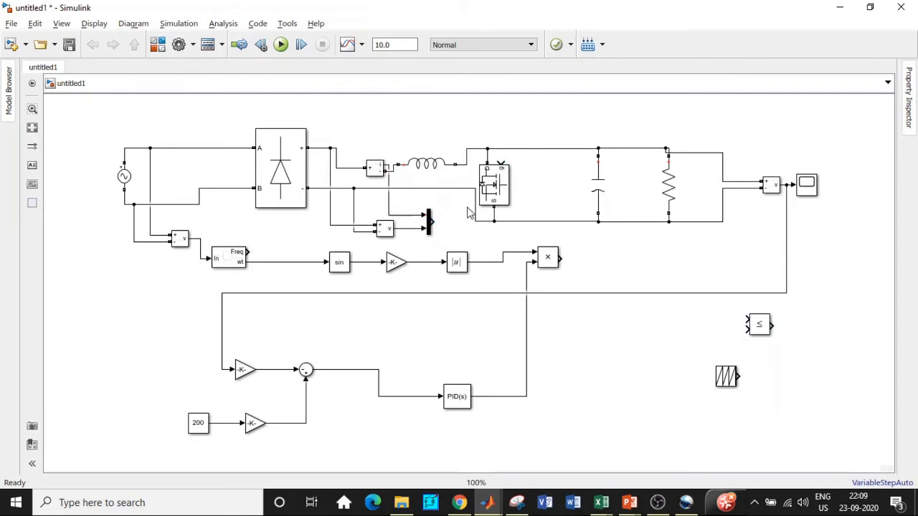
Step: Place a copy of the Scope beside the Mux and connect it to the Mux output
{"action": "left_click", "coordinate": [802, 187]}
{"action": "key", "text": "ctrl+c"}
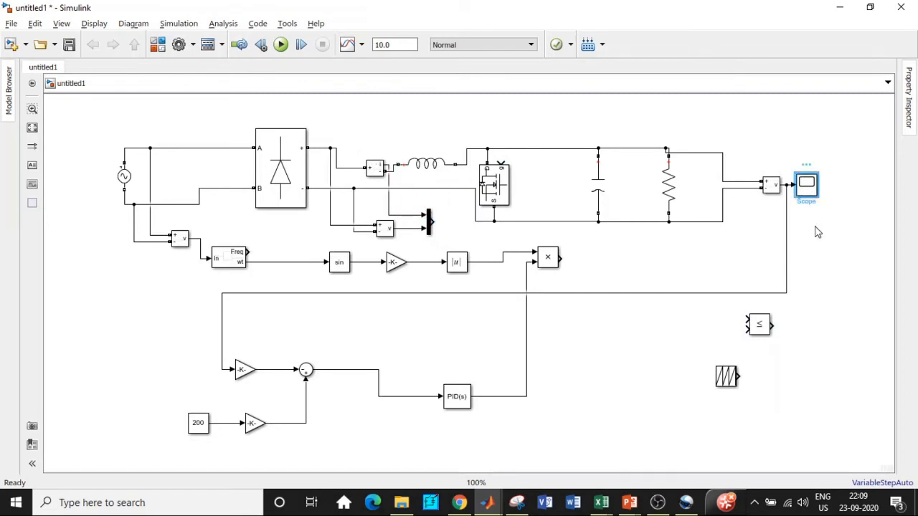
{"action": "key", "text": "ctrl+v"}
{"action": "left_click_drag", "start_coordinate": [822, 206], "coordinate": [463, 232]}
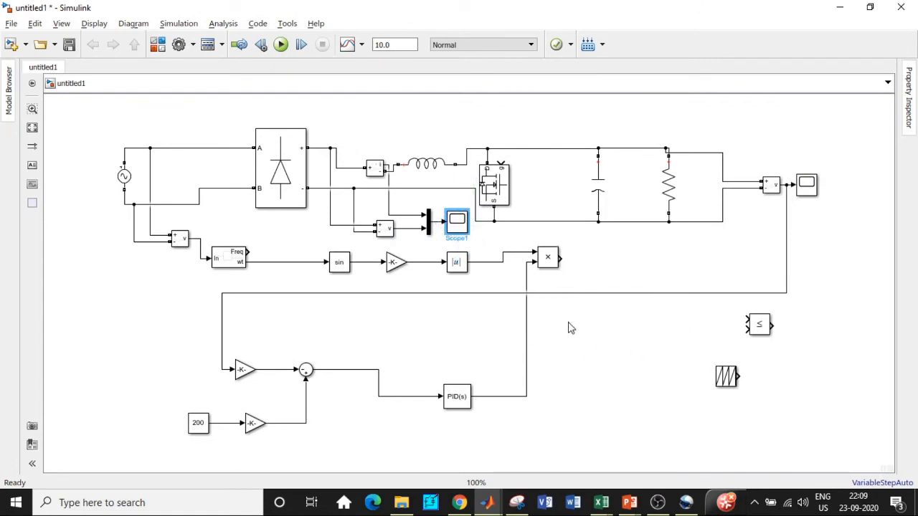
Step: Place a copy of the Sum block fed by the measured current and the product output, followed by a wired copy of the PID Controller
{"action": "left_click", "coordinate": [305, 369]}
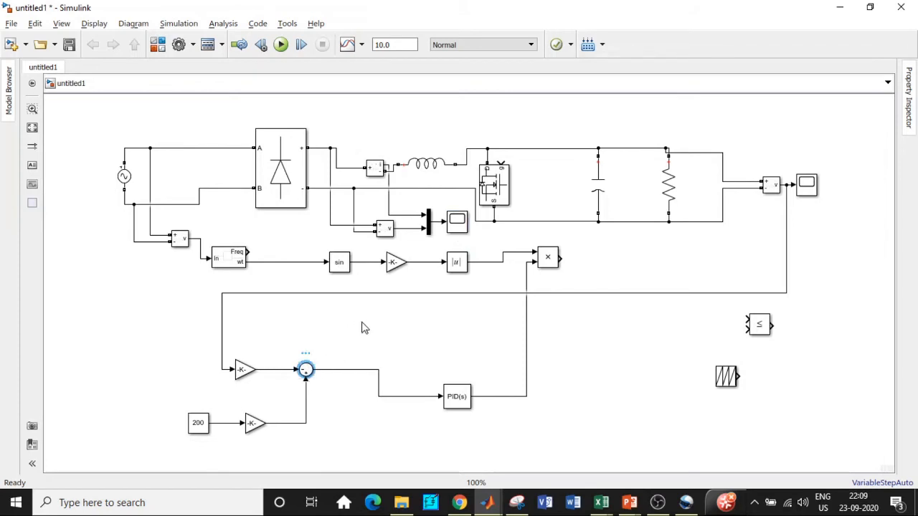
{"action": "mouse_move", "coordinate": [309, 373]}
{"action": "left_mouse_down"}
{"action": "mouse_move", "coordinate": [624, 251]}
{"action": "mouse_move", "coordinate": [609, 274]}
{"action": "mouse_move", "coordinate": [620, 269]}
{"action": "mouse_move", "coordinate": [399, 160]}
{"action": "mouse_move", "coordinate": [387, 166]}
{"action": "left_mouse_up"}
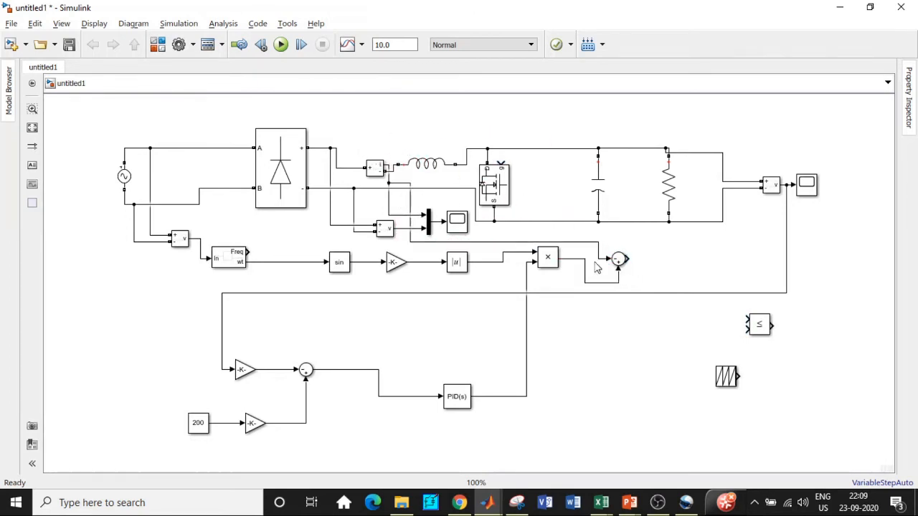
{"action": "left_click", "coordinate": [461, 402]}
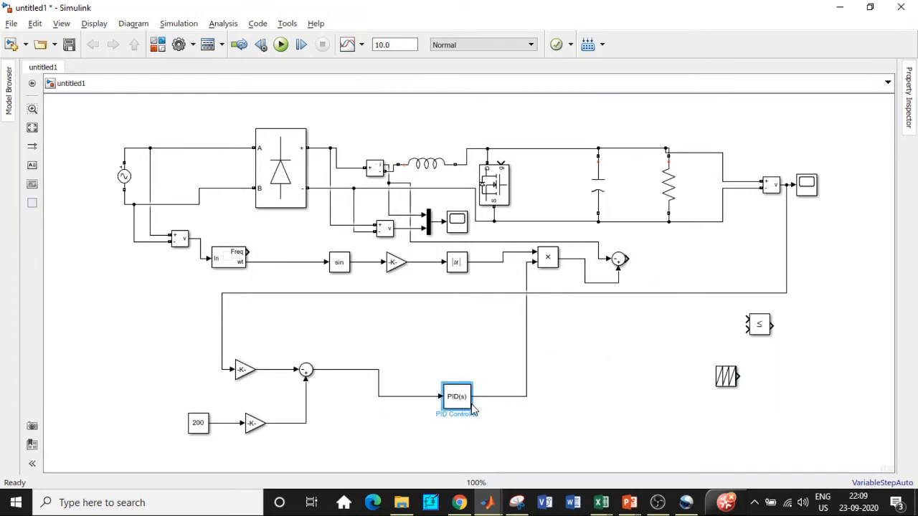
{"action": "left_click_drag", "start_coordinate": [472, 406], "coordinate": [663, 260]}
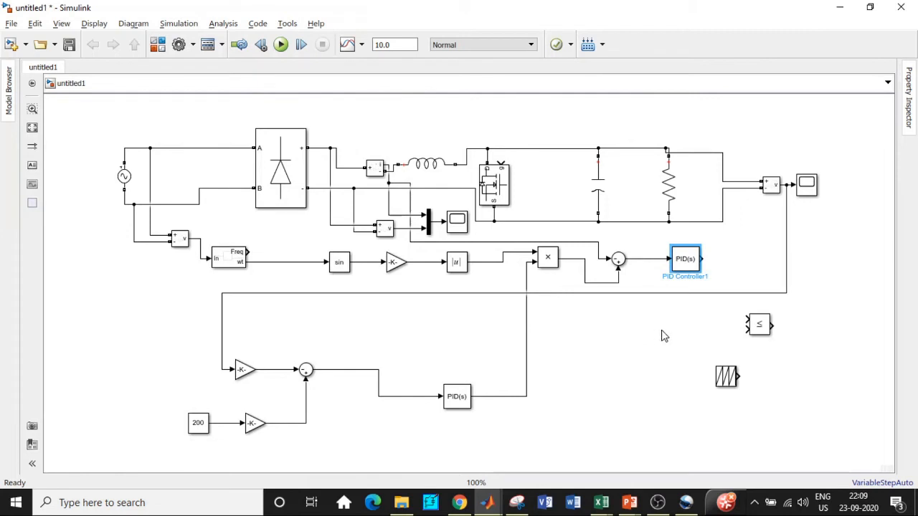
Step: Reposition the Relational Operator and Repeating Sequence near the copied PID Controller, wiring the PID and sequence outputs to the operator's two inputs
{"action": "left_click_drag", "start_coordinate": [752, 332], "coordinate": [751, 266]}
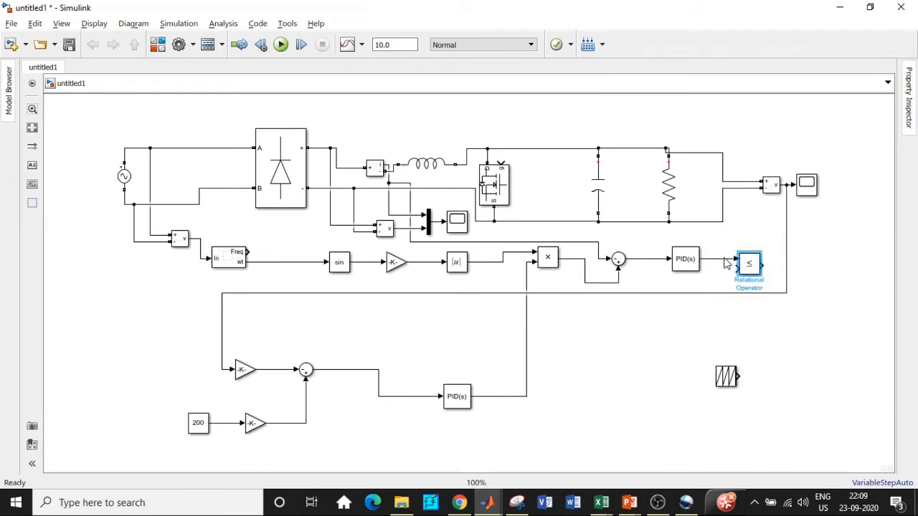
{"action": "left_click_drag", "start_coordinate": [733, 376], "coordinate": [710, 326]}
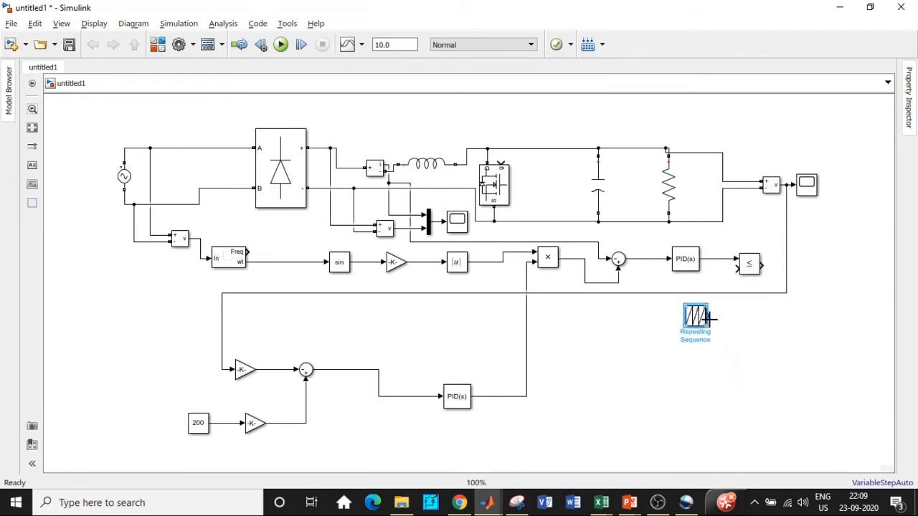
Step: Set the Repeating Sequence time values to [0 0.5 1]/1000 and its output values to [0 1 0]
{"action": "double_click", "coordinate": [697, 316]}
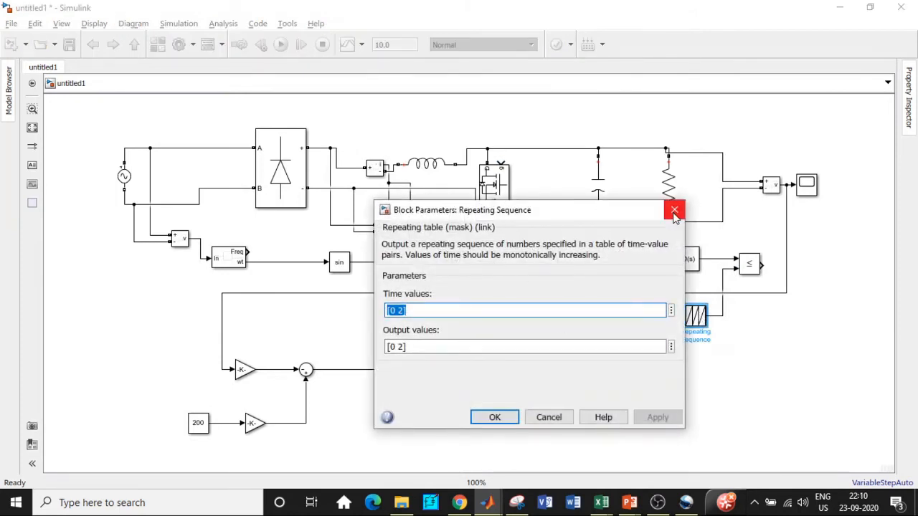
{"action": "left_click", "coordinate": [404, 309]}
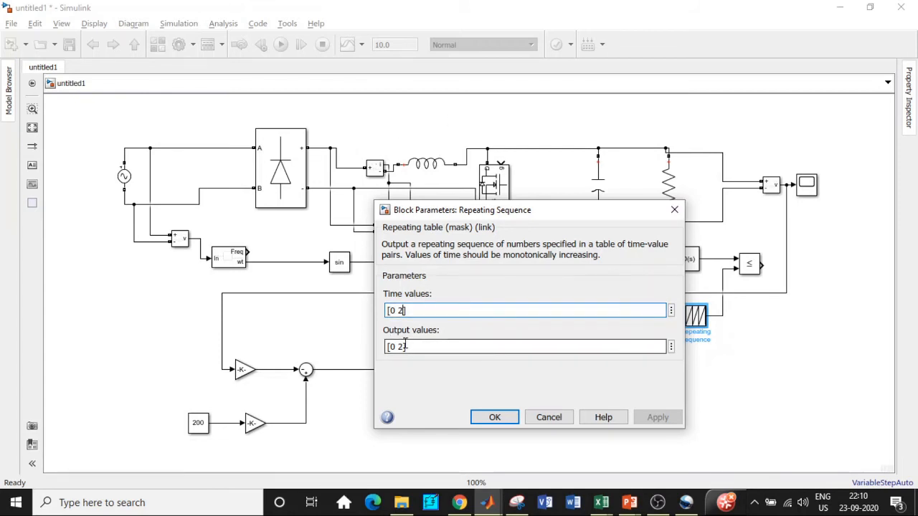
{"action": "key", "text": "BackSpace"}
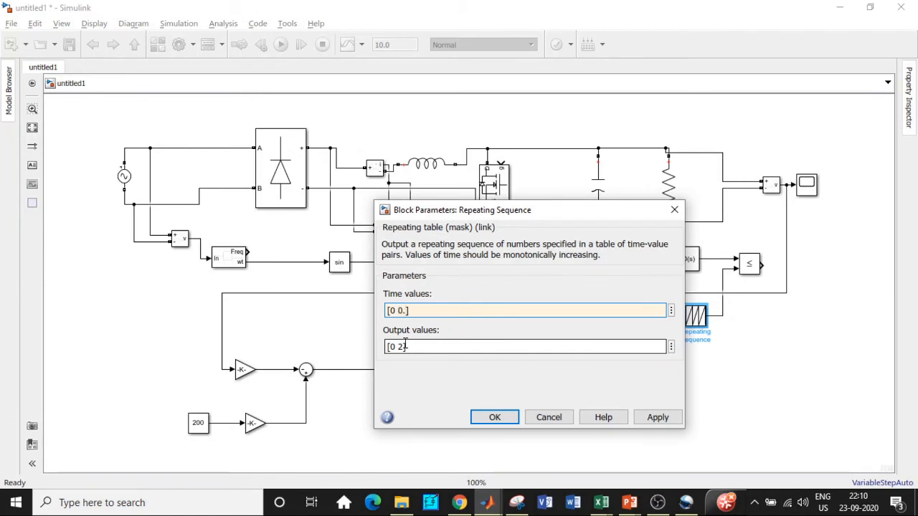
{"action": "type", "text": "0.5 1"}
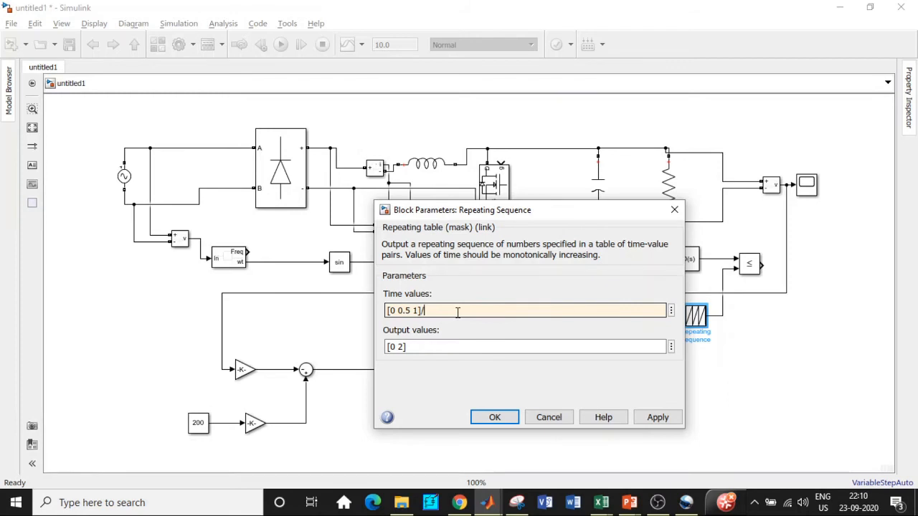
{"action": "left_click", "coordinate": [403, 347]}
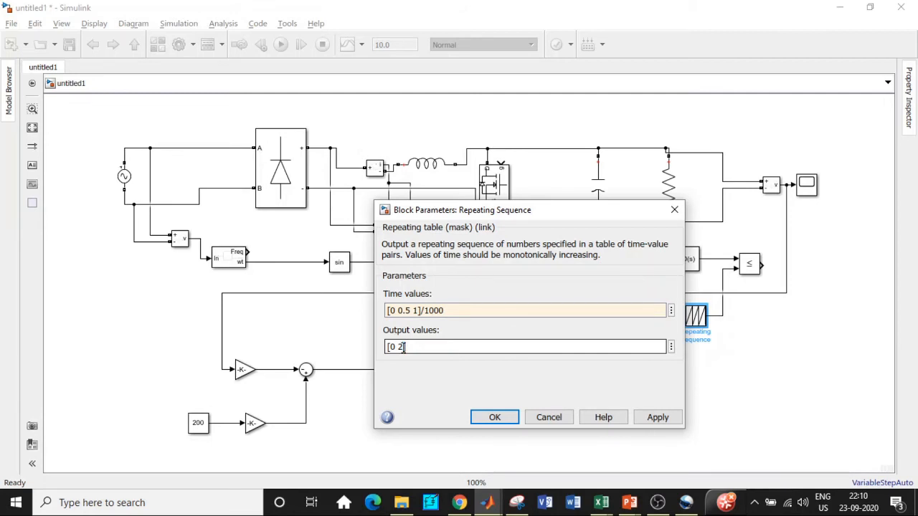
{"action": "key", "text": "BackSpace"}
{"action": "type", "text": "1 0"}
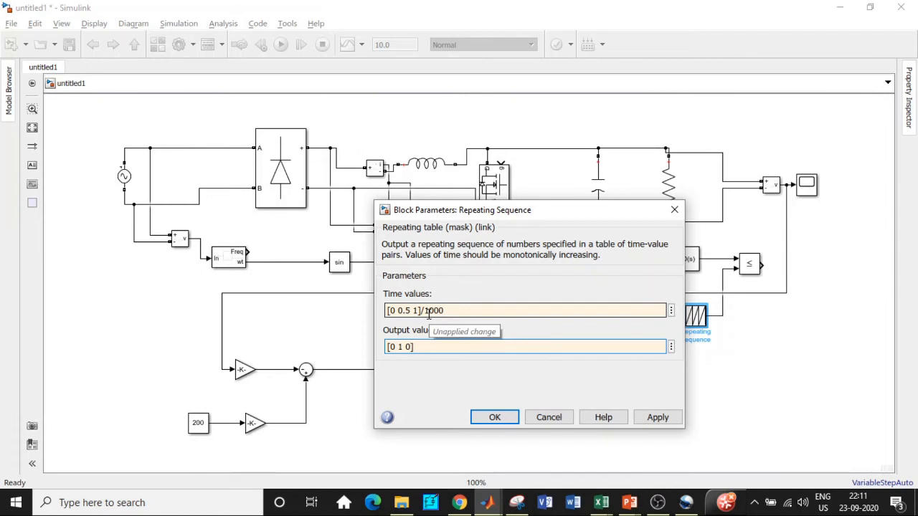
{"action": "left_click", "coordinate": [497, 419]}
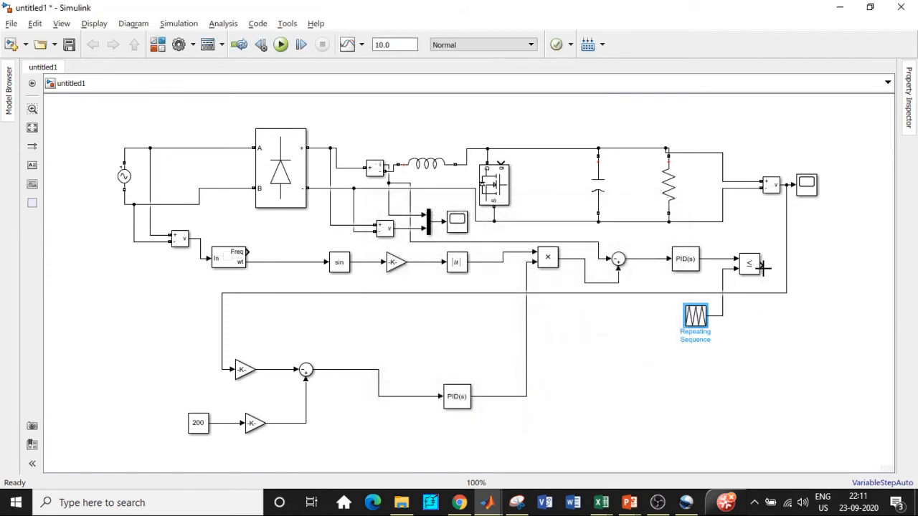
Step: Connect the Relational Operator output to the gate input of the MOSFET
{"action": "mouse_move", "coordinate": [764, 267]}
{"action": "left_mouse_down"}
{"action": "mouse_move", "coordinate": [605, 113]}
{"action": "mouse_move", "coordinate": [500, 163]}
{"action": "left_mouse_up"}
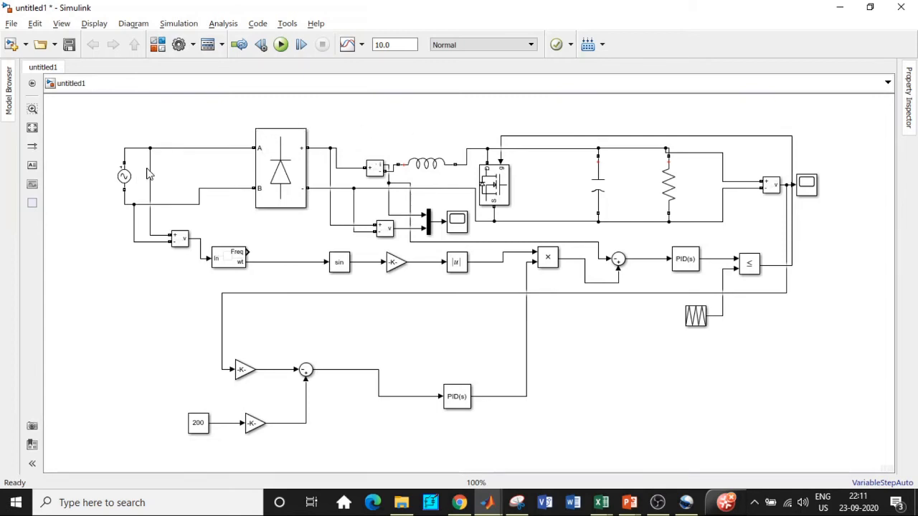
{"action": "left_click", "coordinate": [179, 237]}
{"action": "left_click_drag", "start_coordinate": [300, 422], "coordinate": [299, 422]}
{"action": "left_click", "coordinate": [660, 192]}
{"action": "left_click", "coordinate": [443, 175]}
{"action": "left_click_drag", "start_coordinate": [200, 188], "coordinate": [200, 188]}
Step: Set the simulation stop time to 1
{"action": "left_click", "coordinate": [396, 45]}
{"action": "type", "text": "1"}
Step: Find powergui in the block library, add it to the model and place it above the AC source
{"action": "left_click", "coordinate": [160, 45]}
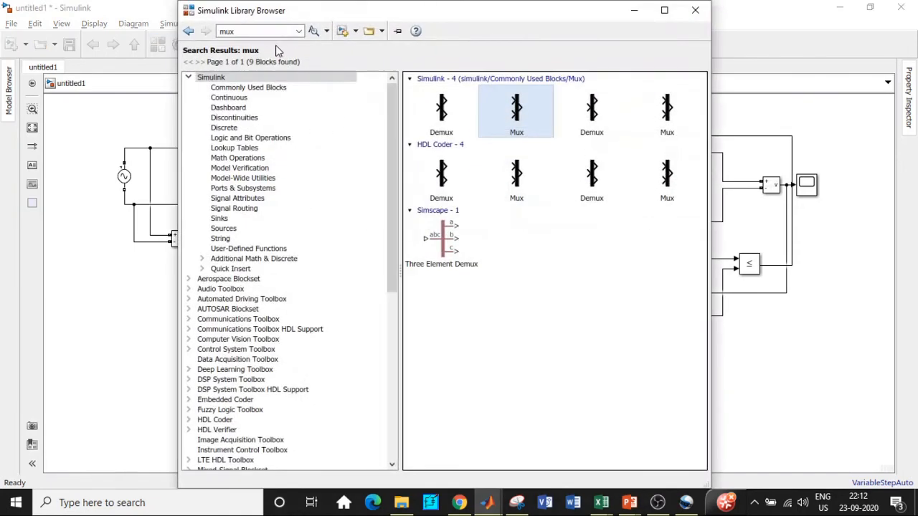
{"action": "left_click", "coordinate": [264, 33]}
{"action": "type", "text": "pow"}
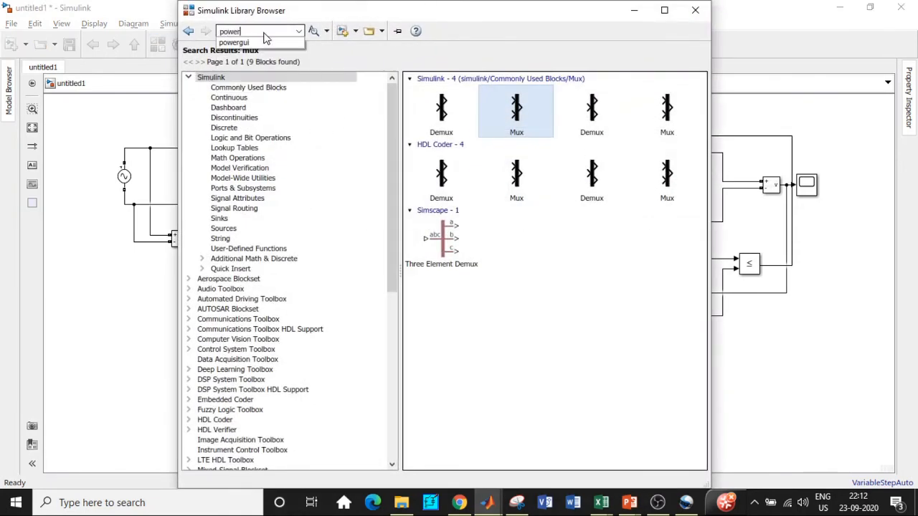
{"action": "type", "text": "er"}
{"action": "left_click", "coordinate": [237, 42]}
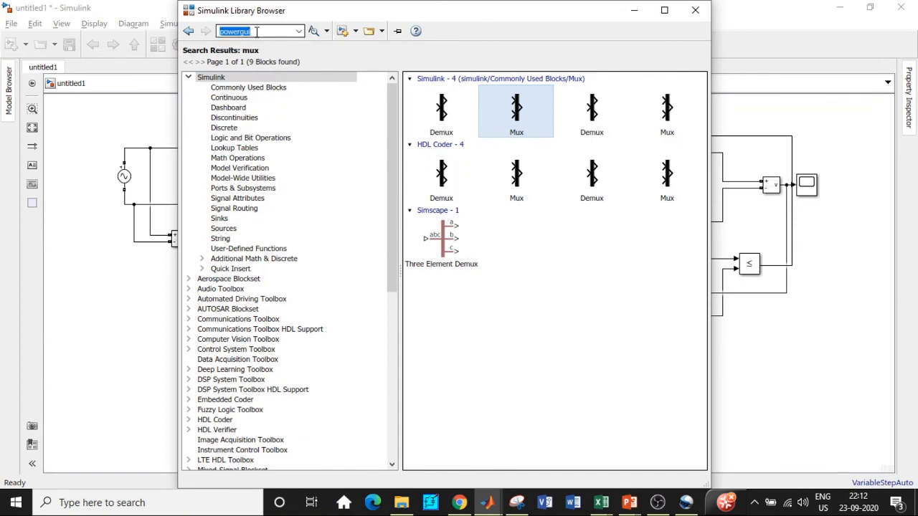
{"action": "key", "text": "Return"}
{"action": "left_click", "coordinate": [452, 106]}
{"action": "right_click", "coordinate": [468, 104]}
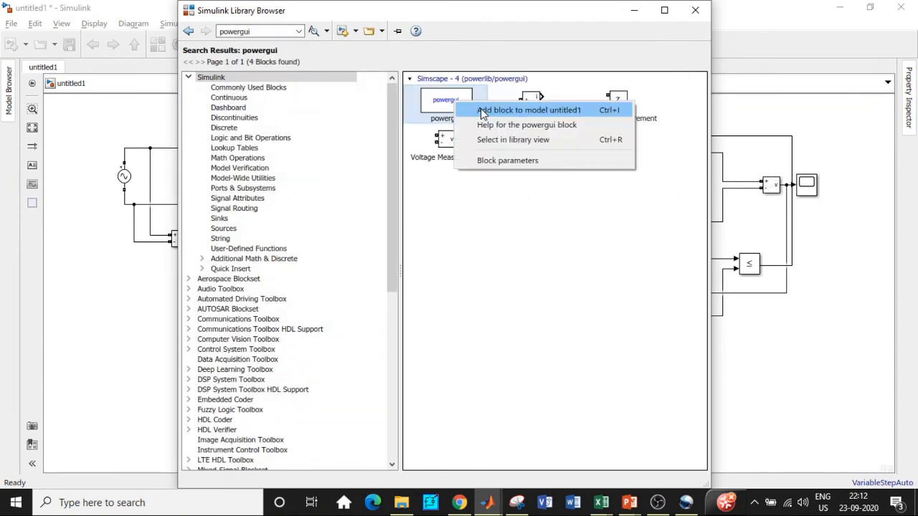
{"action": "left_click", "coordinate": [485, 109]}
{"action": "left_click", "coordinate": [633, 10]}
{"action": "left_click_drag", "start_coordinate": [466, 289], "coordinate": [184, 123]}
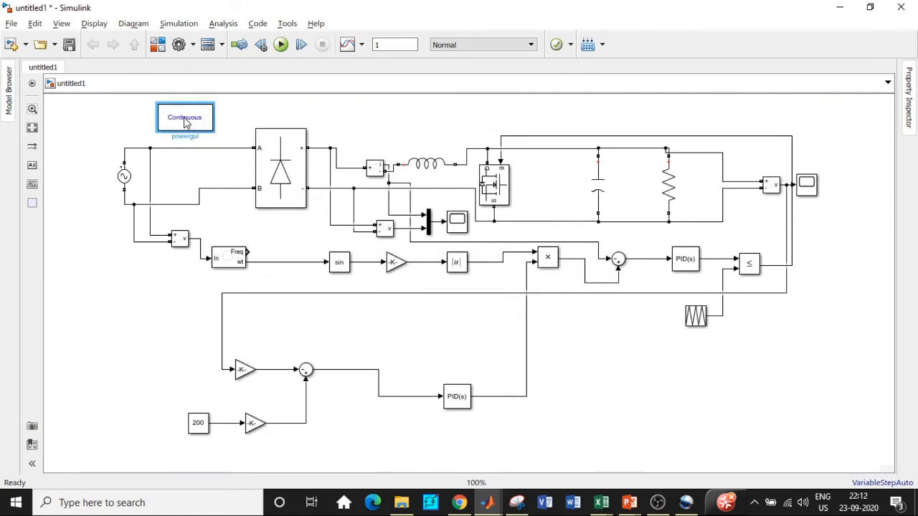
Step: Run the simulation and examine the output voltage ripple up close in the full-size output Scope
{"action": "left_click", "coordinate": [281, 46]}
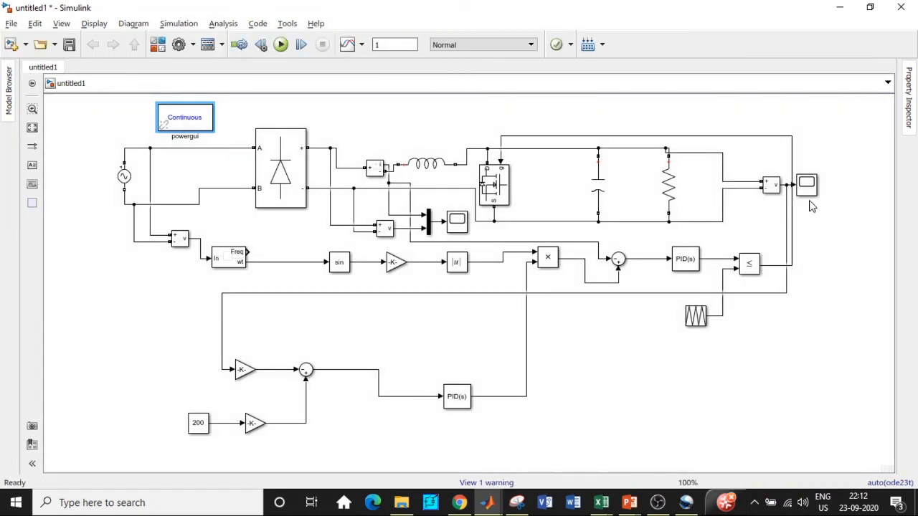
{"action": "left_click", "coordinate": [807, 185]}
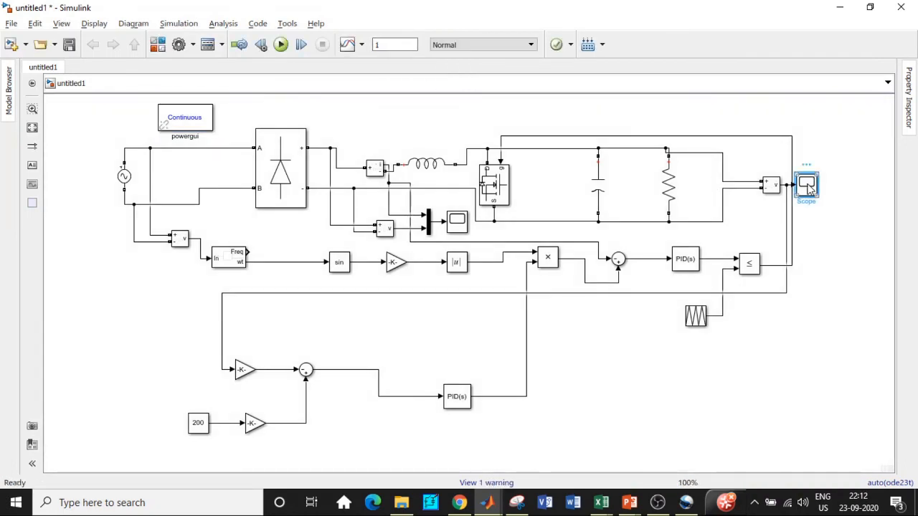
{"action": "double_click", "coordinate": [806, 185]}
{"action": "left_click", "coordinate": [598, 69]}
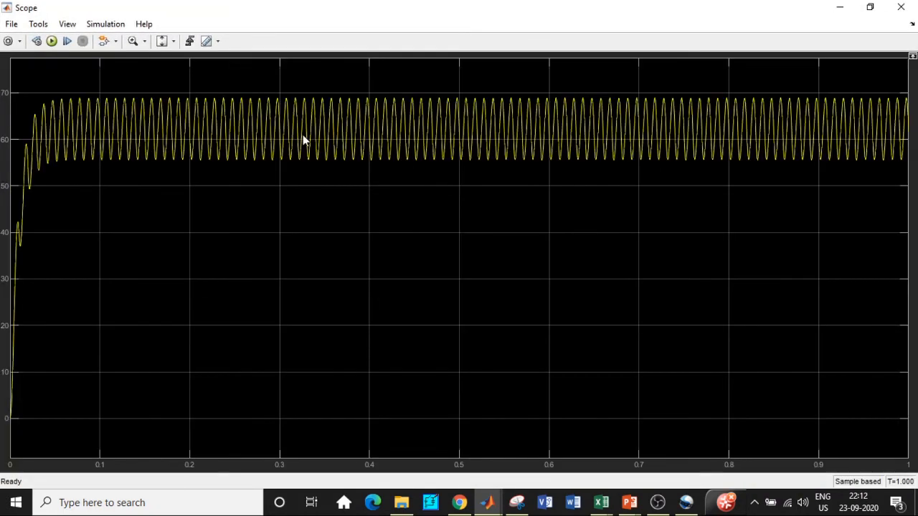
{"action": "left_click", "coordinate": [134, 42]}
{"action": "left_click_drag", "start_coordinate": [261, 84], "coordinate": [642, 375]}
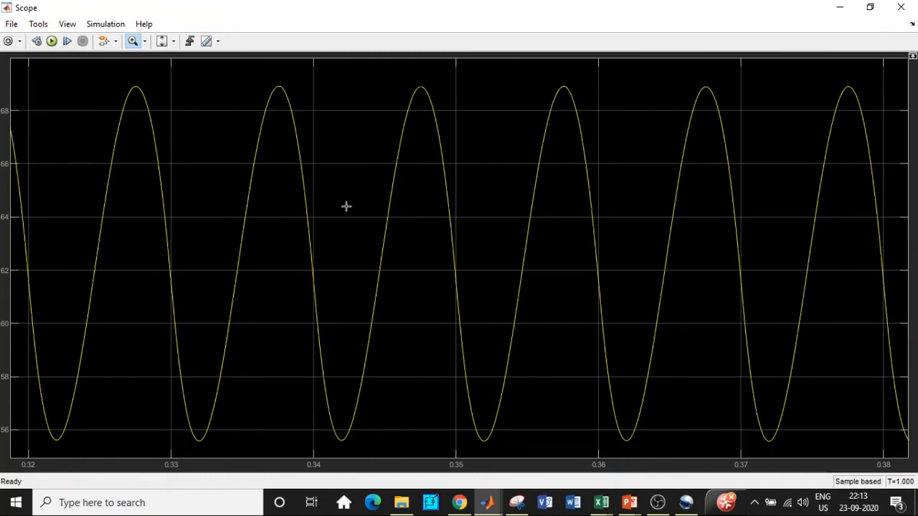
{"action": "left_click", "coordinate": [900, 7]}
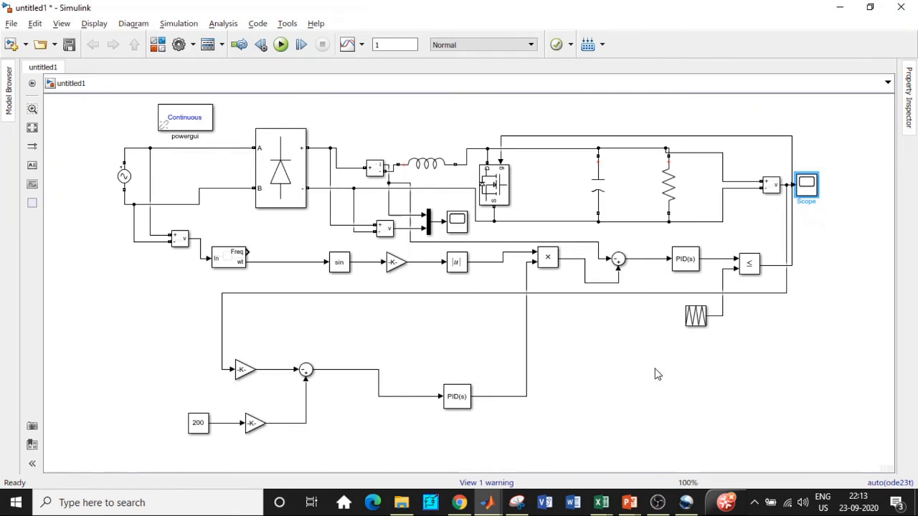
Step: Compare the rectified-side current and voltage waveforms in the Scope fed by the Mux, magnifying both traces together
{"action": "left_click", "coordinate": [453, 227]}
{"action": "double_click", "coordinate": [453, 227]}
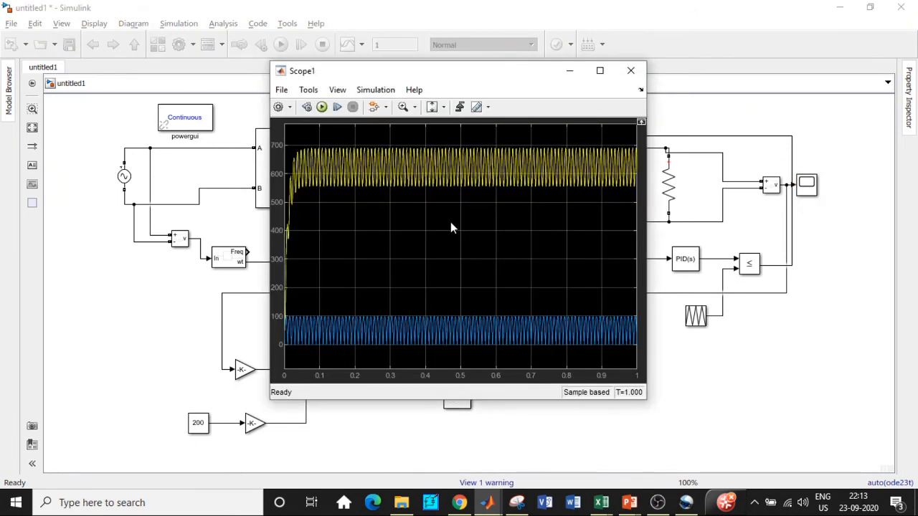
{"action": "left_click", "coordinate": [403, 107]}
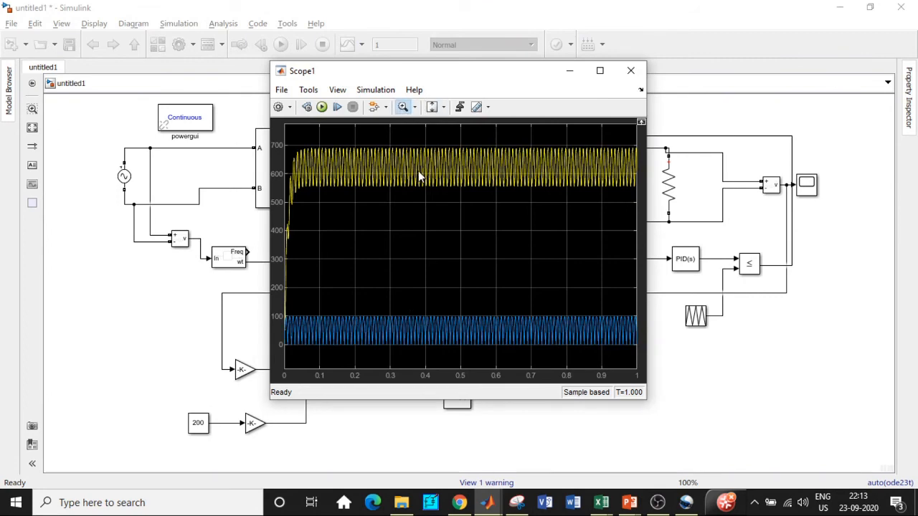
{"action": "left_click_drag", "start_coordinate": [415, 292], "coordinate": [462, 356]}
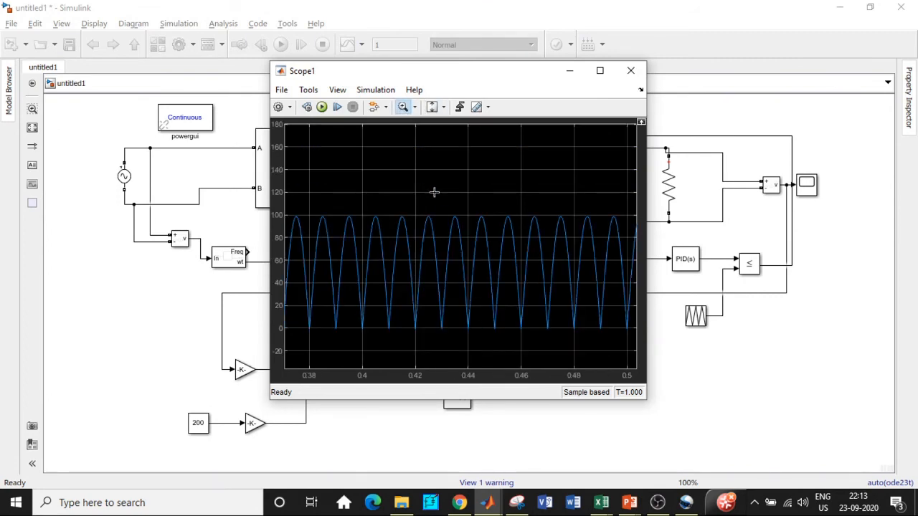
{"action": "right_click", "coordinate": [450, 149]}
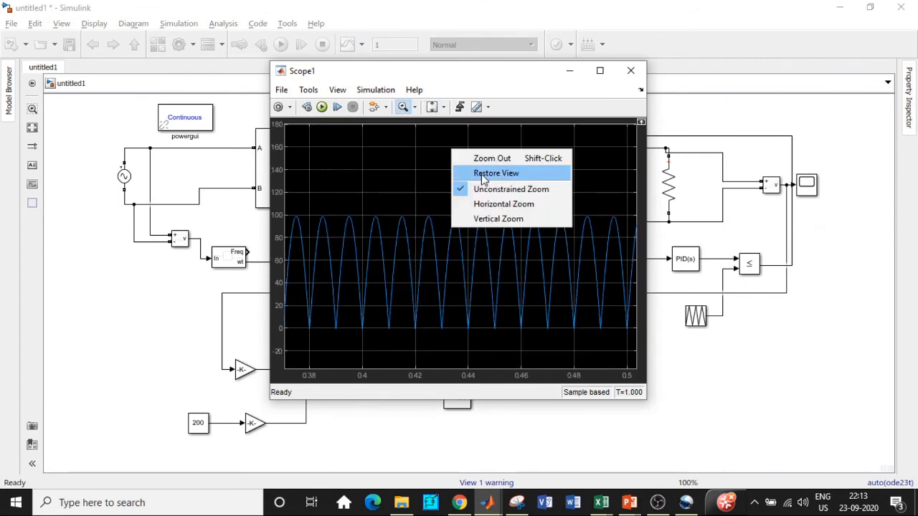
{"action": "left_click", "coordinate": [476, 173]}
{"action": "left_click_drag", "start_coordinate": [393, 144], "coordinate": [519, 342]}
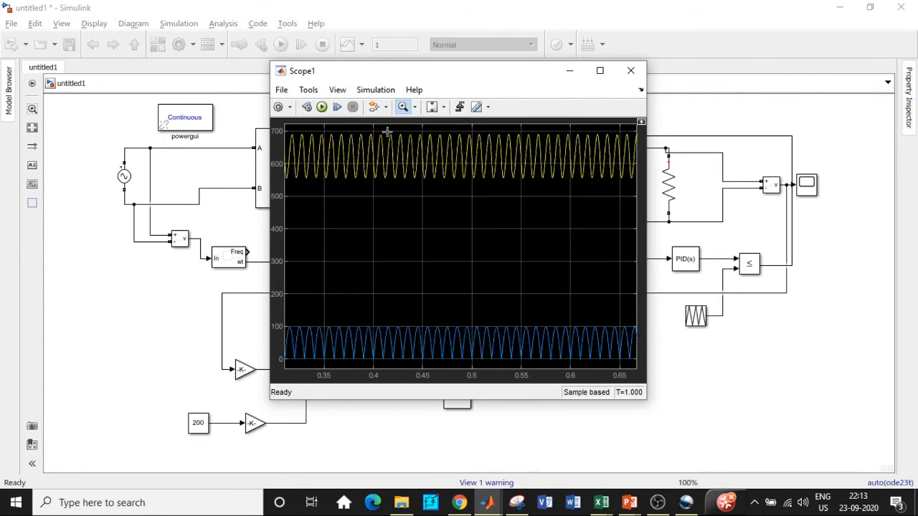
{"action": "left_click_drag", "start_coordinate": [381, 130], "coordinate": [520, 366]}
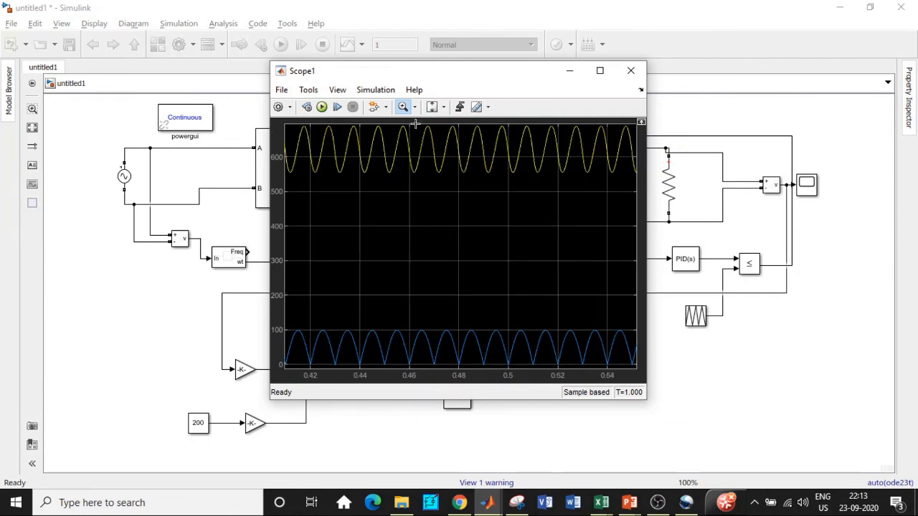
{"action": "left_click", "coordinate": [600, 70]}
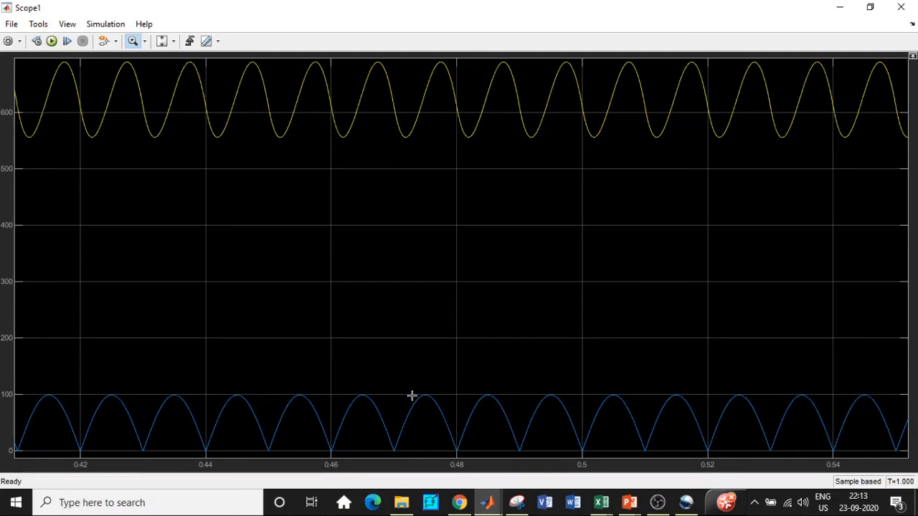
{"action": "left_click", "coordinate": [901, 7]}
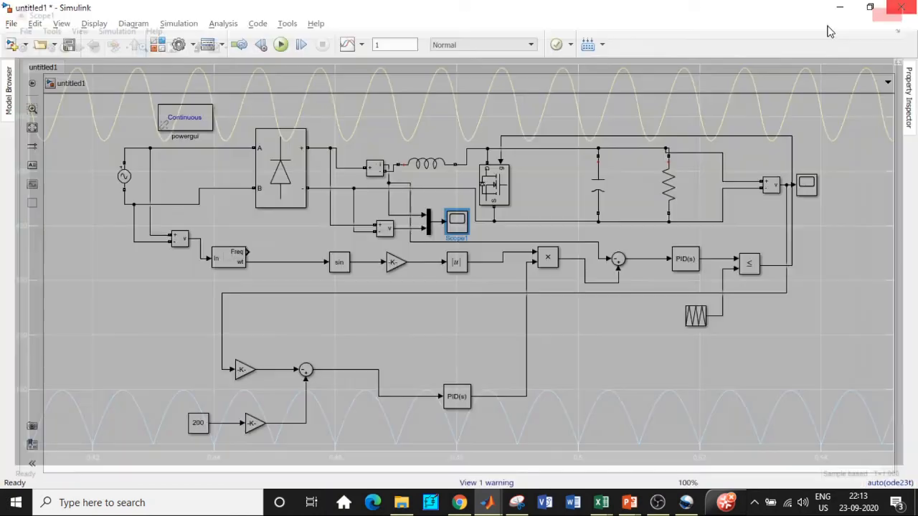
Step: Change the load resistor's branch type to RL
{"action": "double_click", "coordinate": [670, 195]}
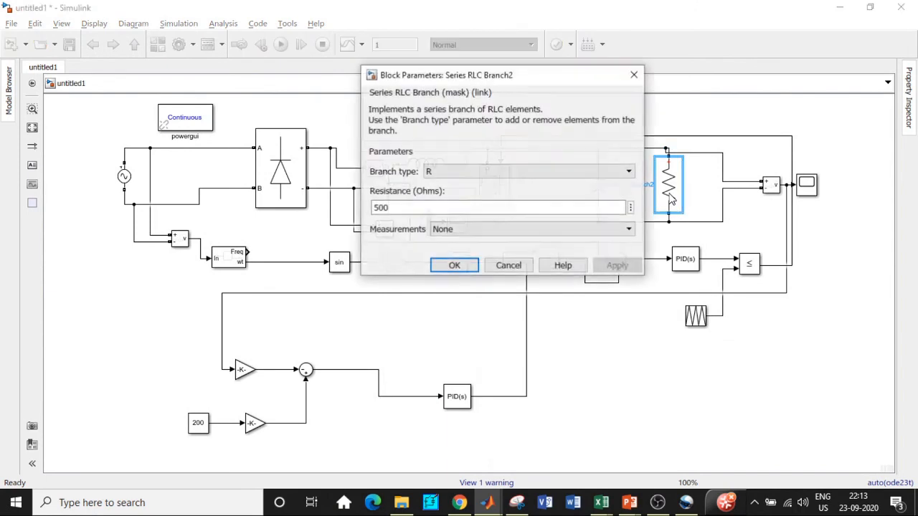
{"action": "left_click", "coordinate": [492, 173]}
{"action": "left_click", "coordinate": [459, 229]}
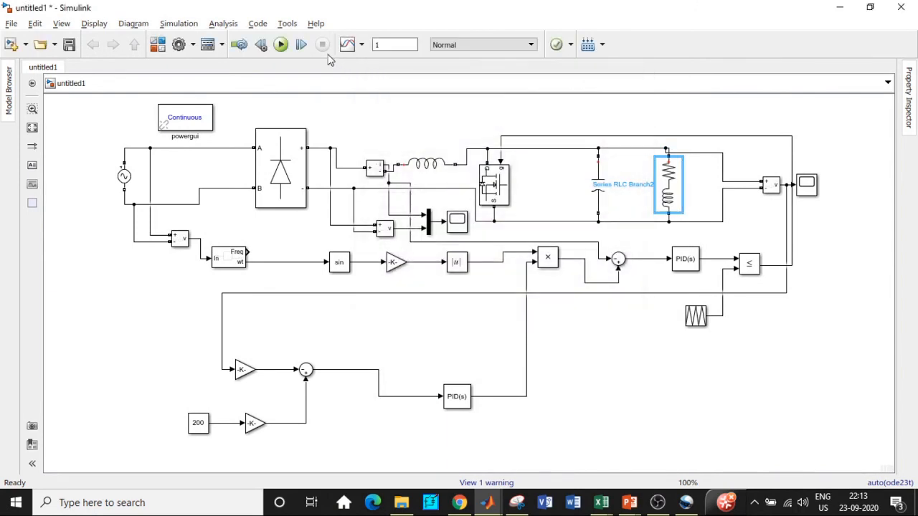
{"action": "left_click", "coordinate": [455, 319]}
Step: Examine the output voltage waveform with the RL load at several magnifications in the output Scope
{"action": "double_click", "coordinate": [808, 185]}
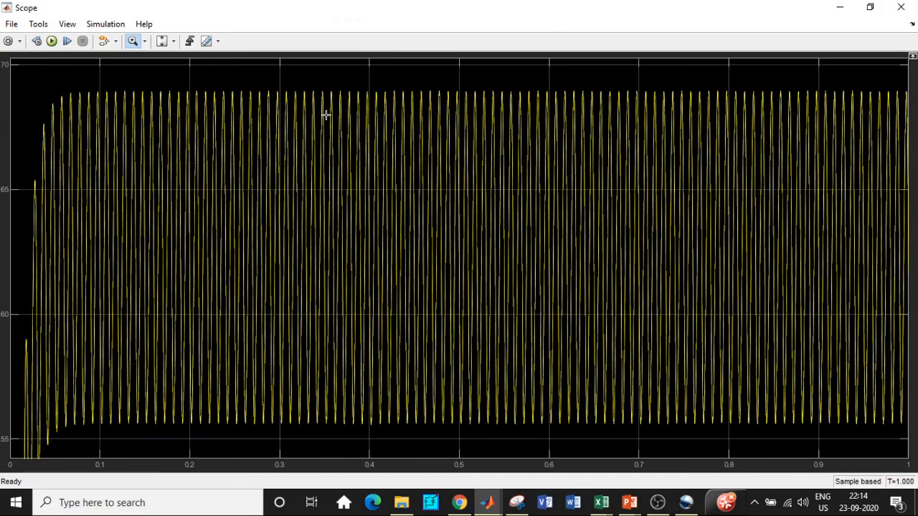
{"action": "left_click_drag", "start_coordinate": [324, 83], "coordinate": [491, 428]}
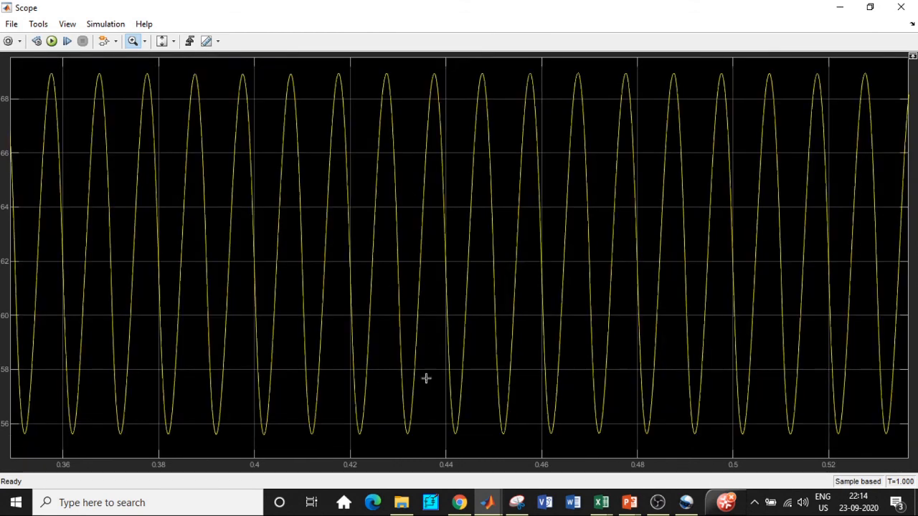
{"action": "scroll", "coordinate": [390, 210], "scroll_direction": "down", "scroll_amount": 5}
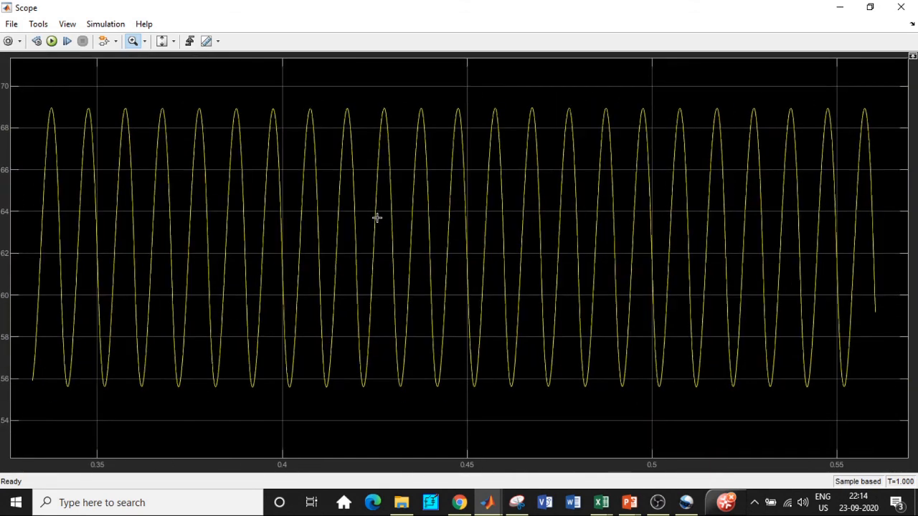
{"action": "scroll", "coordinate": [381, 227], "scroll_direction": "down", "scroll_amount": 4}
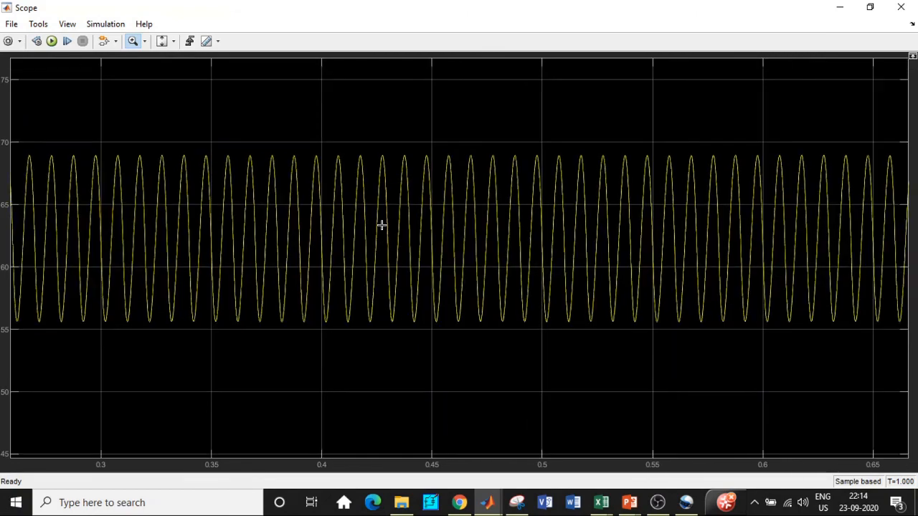
{"action": "scroll", "coordinate": [382, 225], "scroll_direction": "down", "scroll_amount": 1}
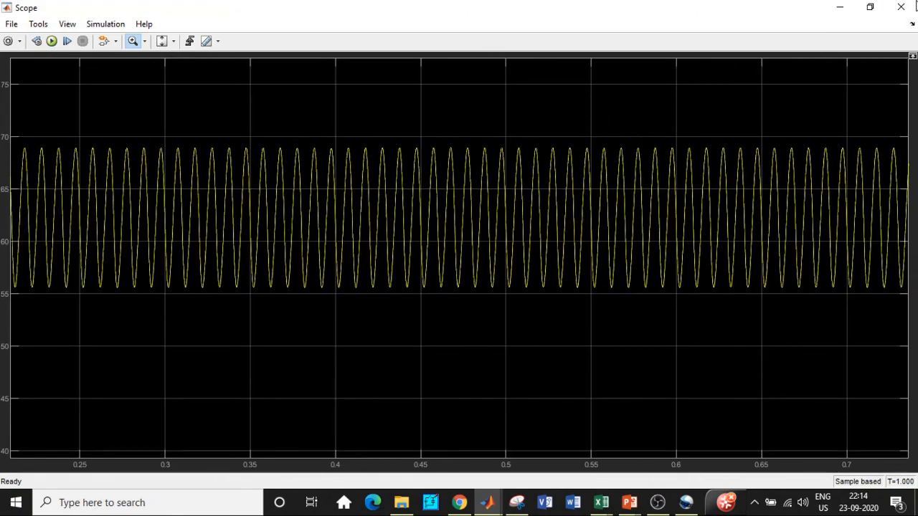
{"action": "left_click", "coordinate": [901, 6]}
Step: Inspect the voltage trace in the Mux Scope, restore the full view and compare current and voltage over a few cycles
{"action": "left_click", "coordinate": [456, 226]}
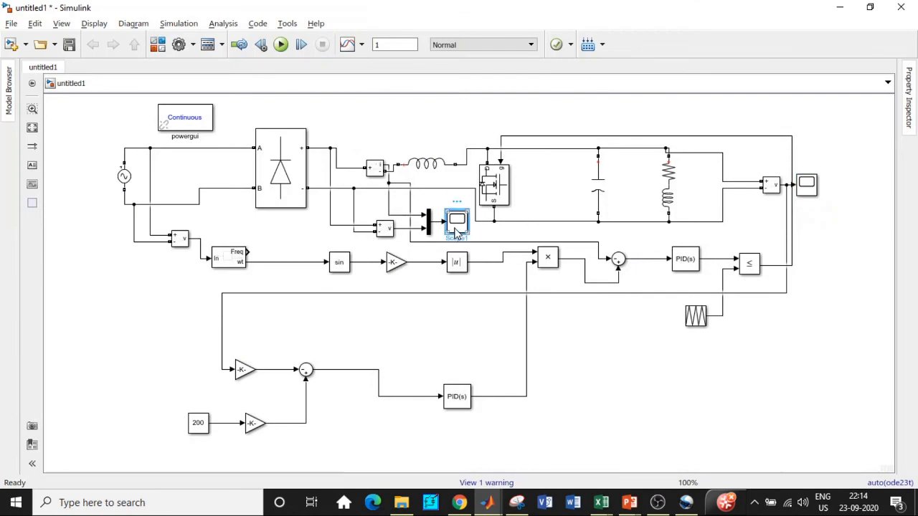
{"action": "double_click", "coordinate": [456, 227]}
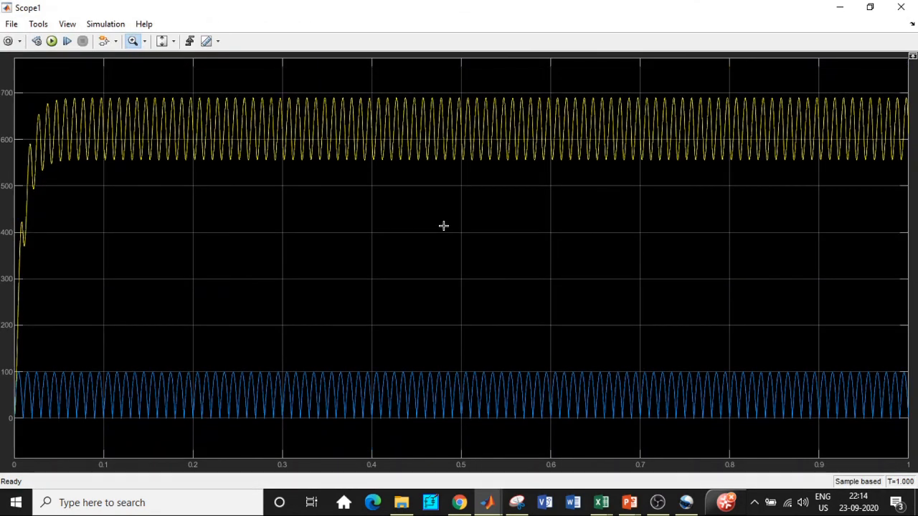
{"action": "left_click_drag", "start_coordinate": [354, 338], "coordinate": [447, 440]}
{"action": "scroll", "coordinate": [454, 324], "scroll_direction": "down", "scroll_amount": 5}
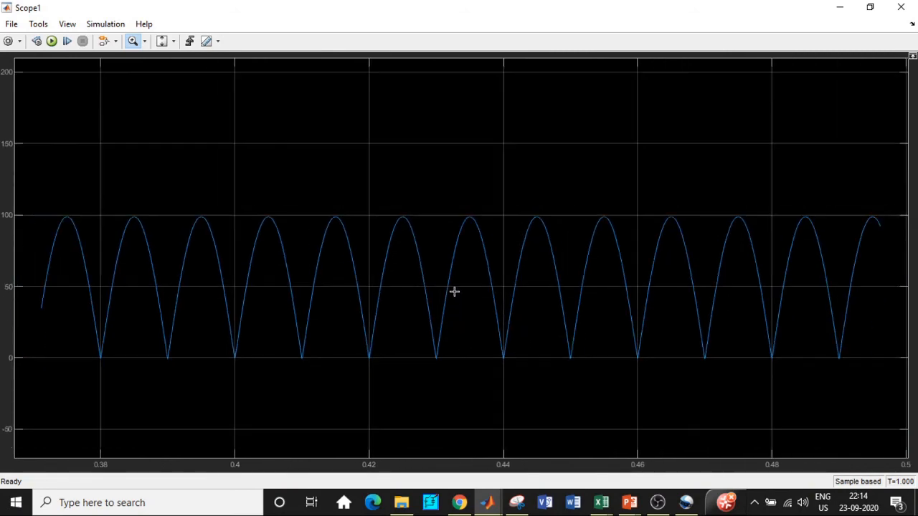
{"action": "right_click", "coordinate": [433, 162]}
{"action": "left_click", "coordinate": [463, 185]}
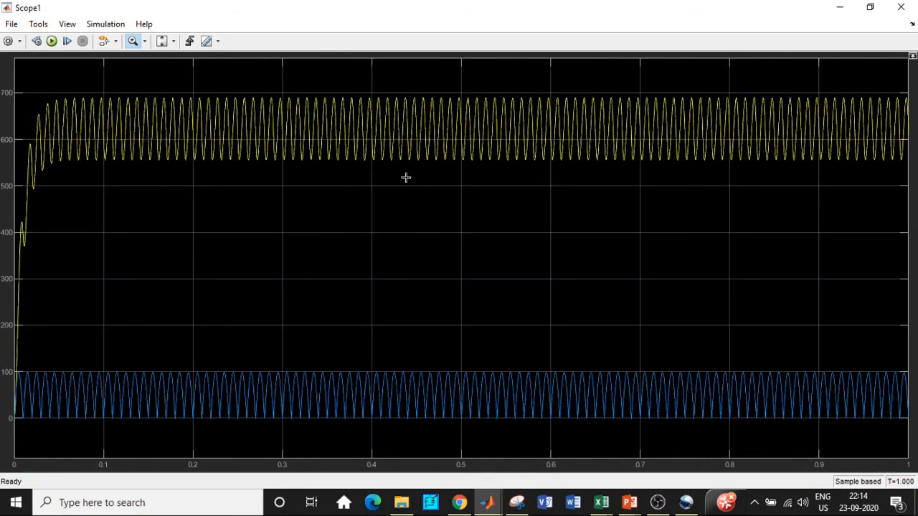
{"action": "left_click_drag", "start_coordinate": [349, 75], "coordinate": [445, 353]}
{"action": "left_click_drag", "start_coordinate": [452, 420], "coordinate": [454, 422]}
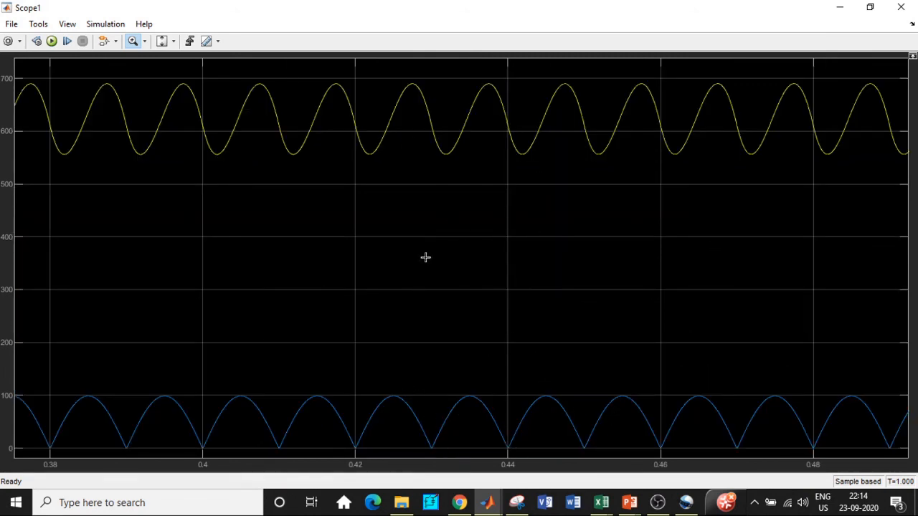
{"action": "left_click", "coordinate": [901, 9]}
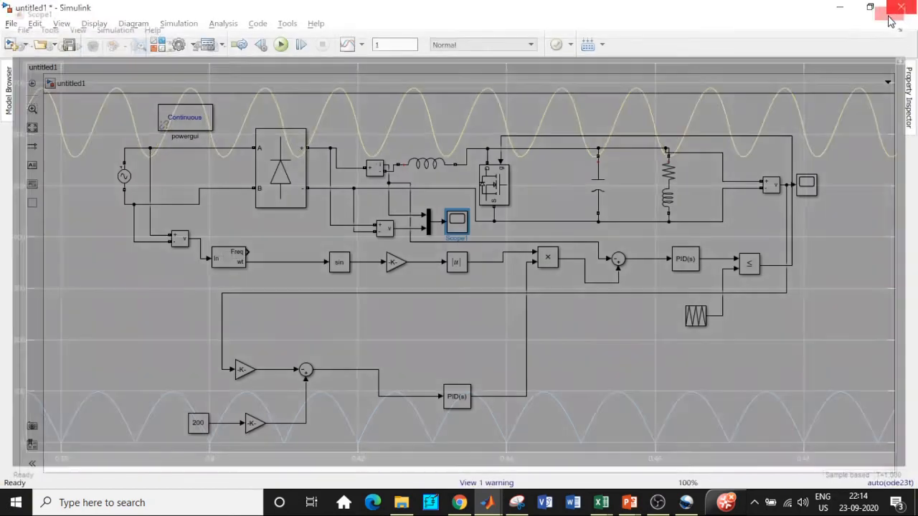